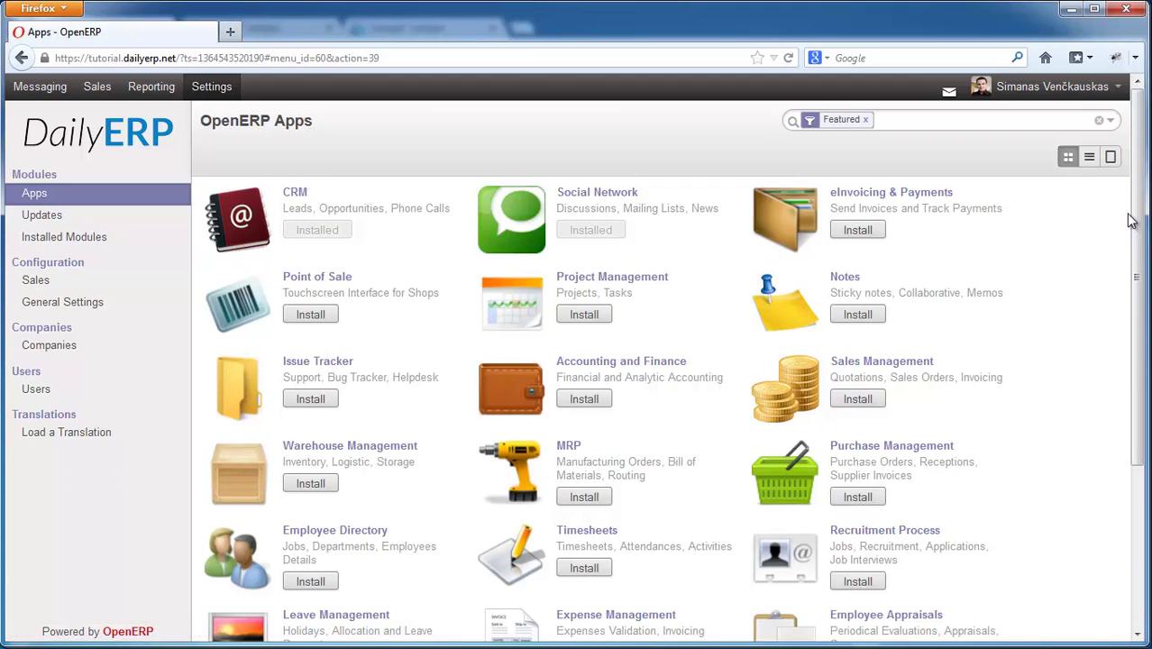
- Review DailyERP, Uab's Sales & Purchases details, then return to the five-entry contacts list
scroll(1143, 223, "down", 4)
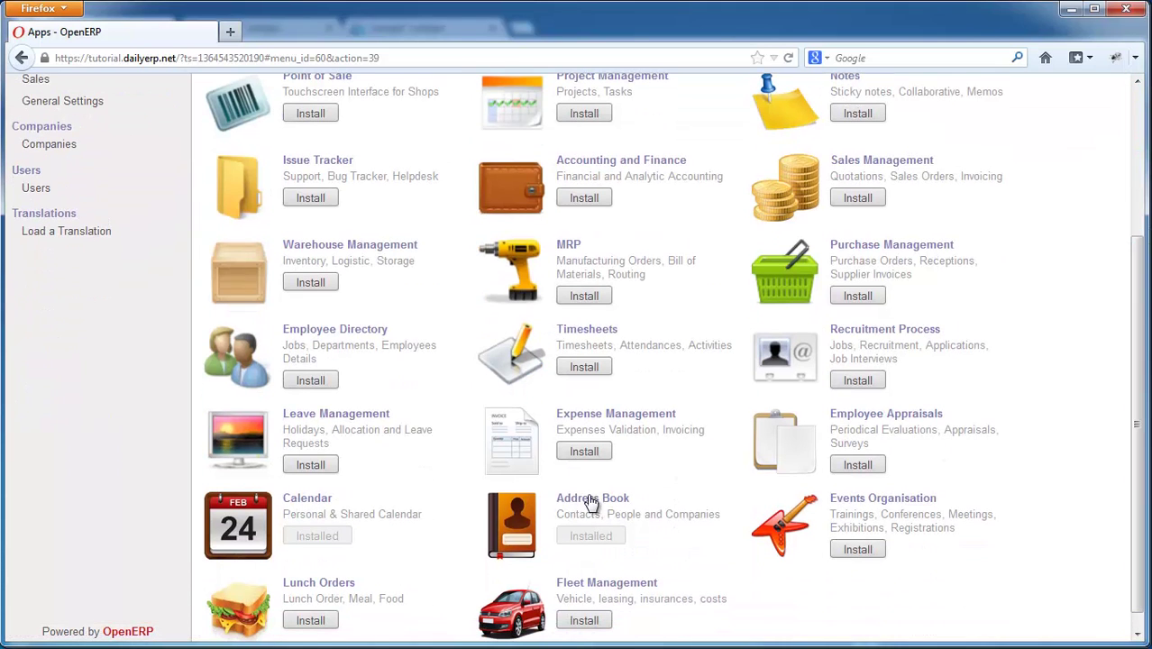
left_click_drag(1136, 430, 1140, 216)
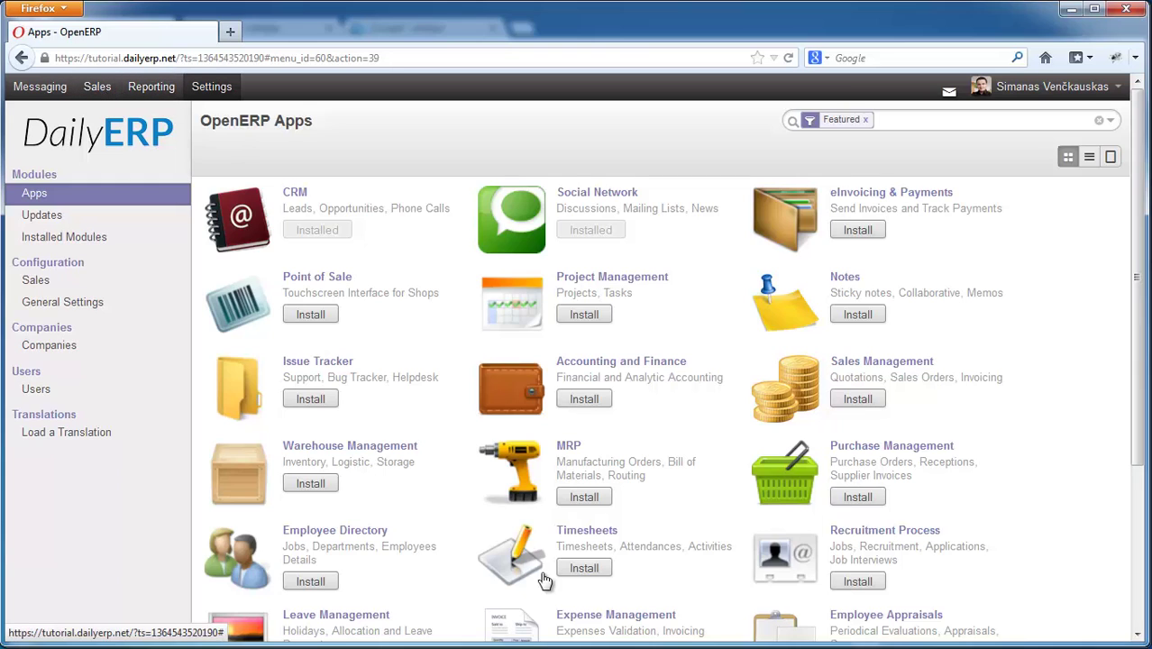
left_click(41, 88)
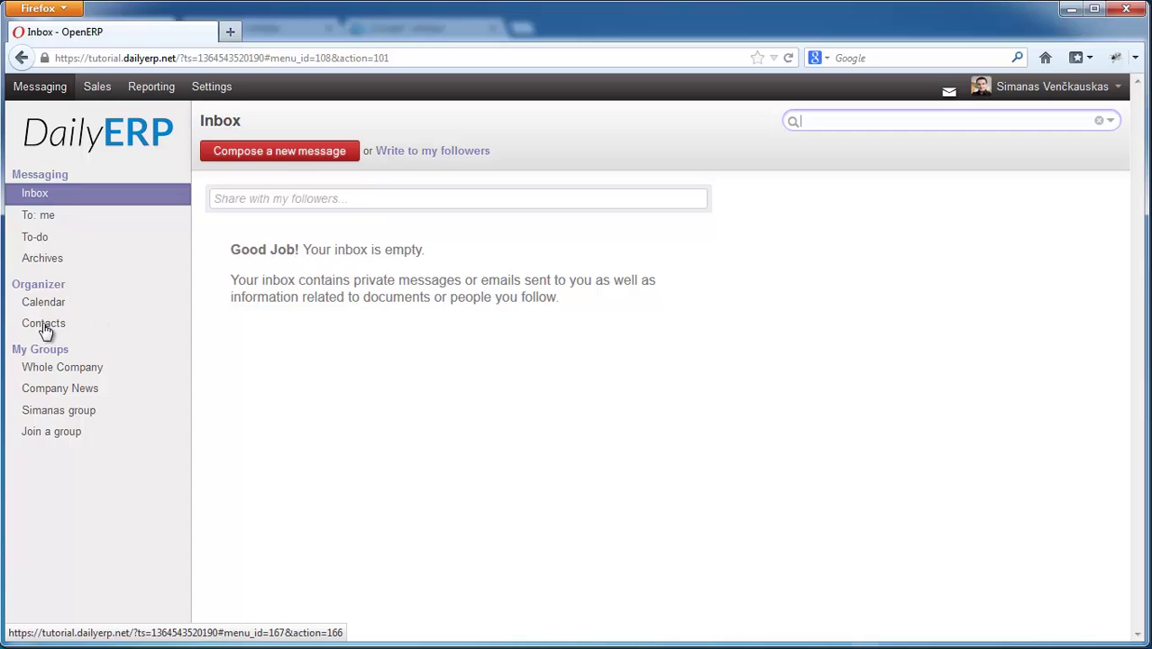
left_click(42, 326)
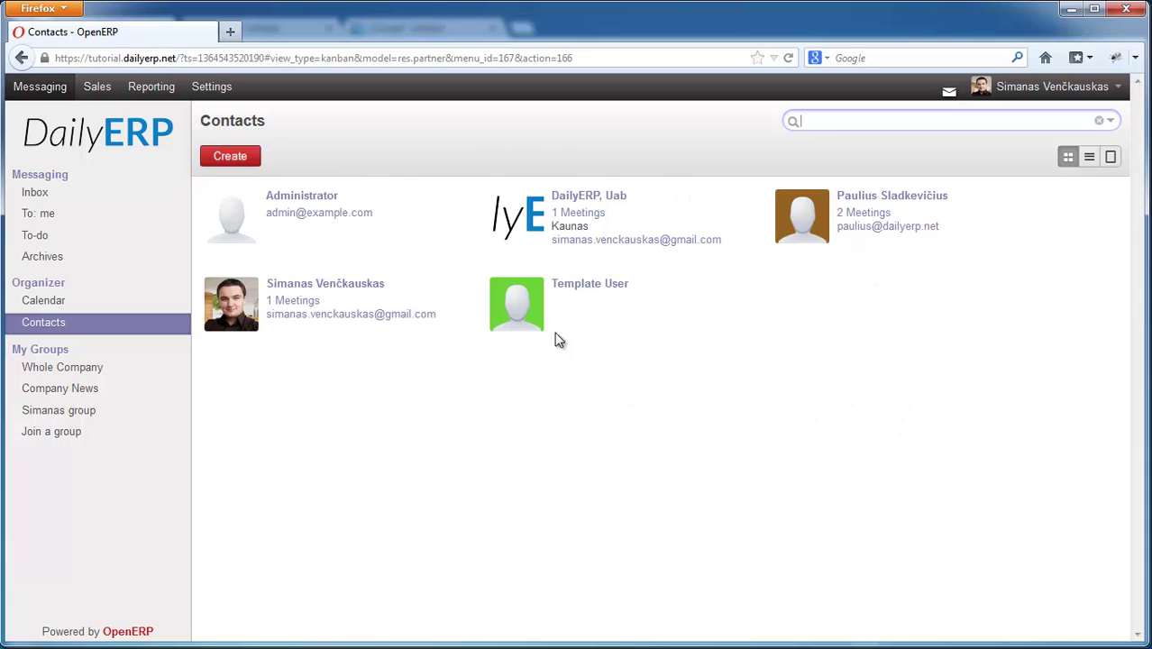
left_click(582, 199)
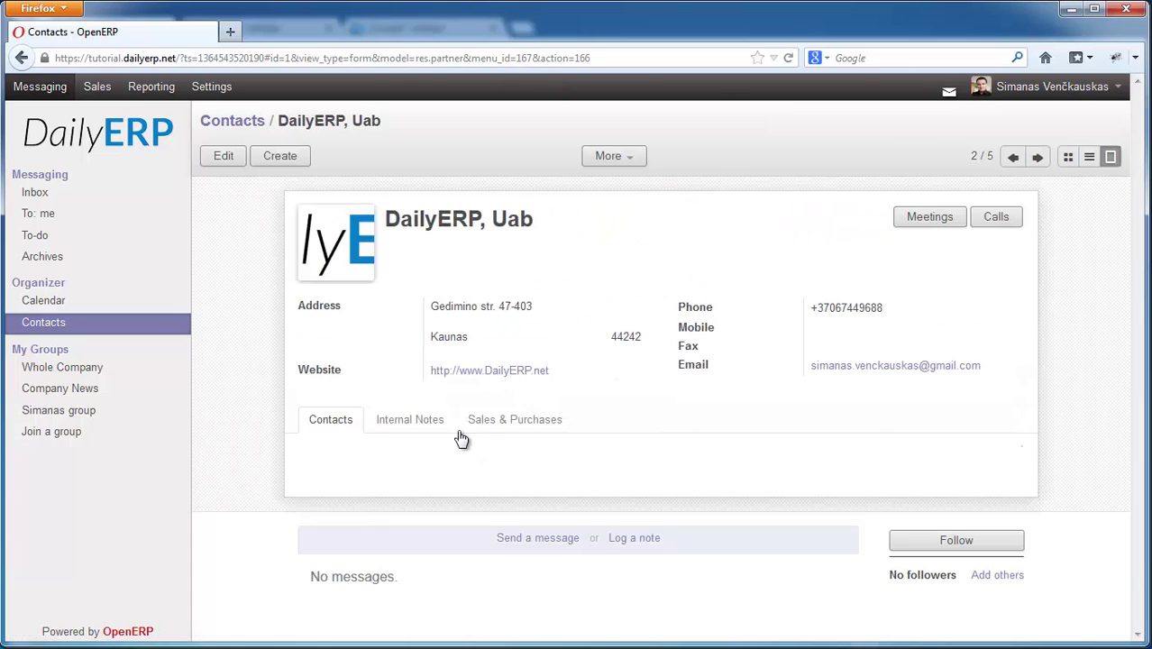
left_click(519, 427)
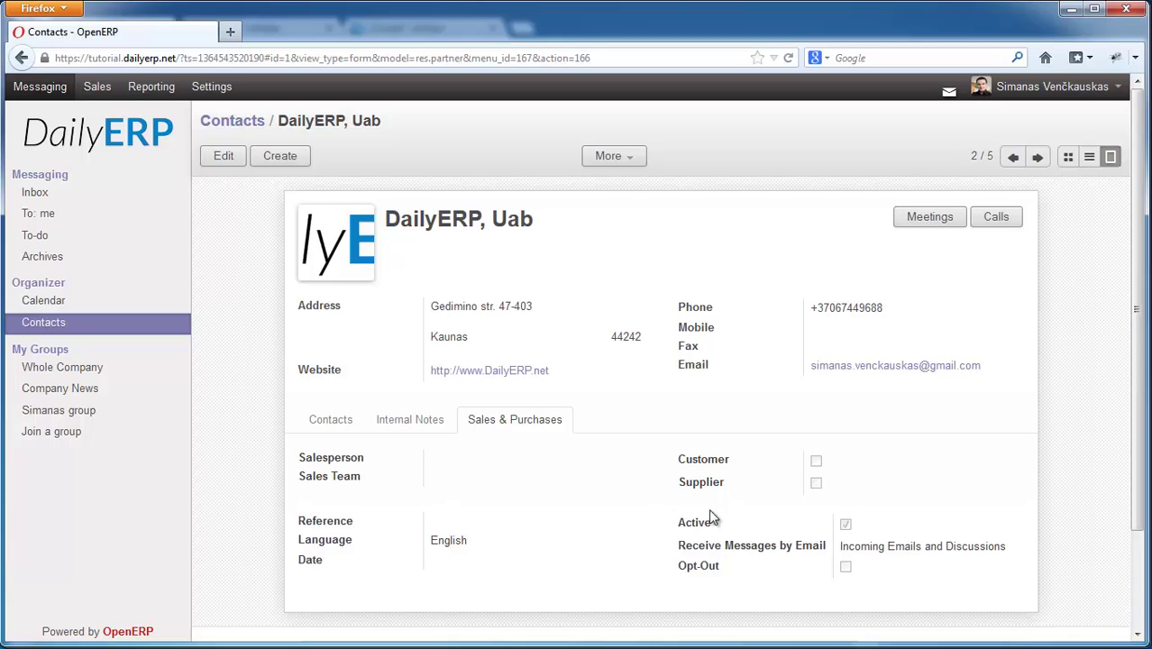
left_click(72, 325)
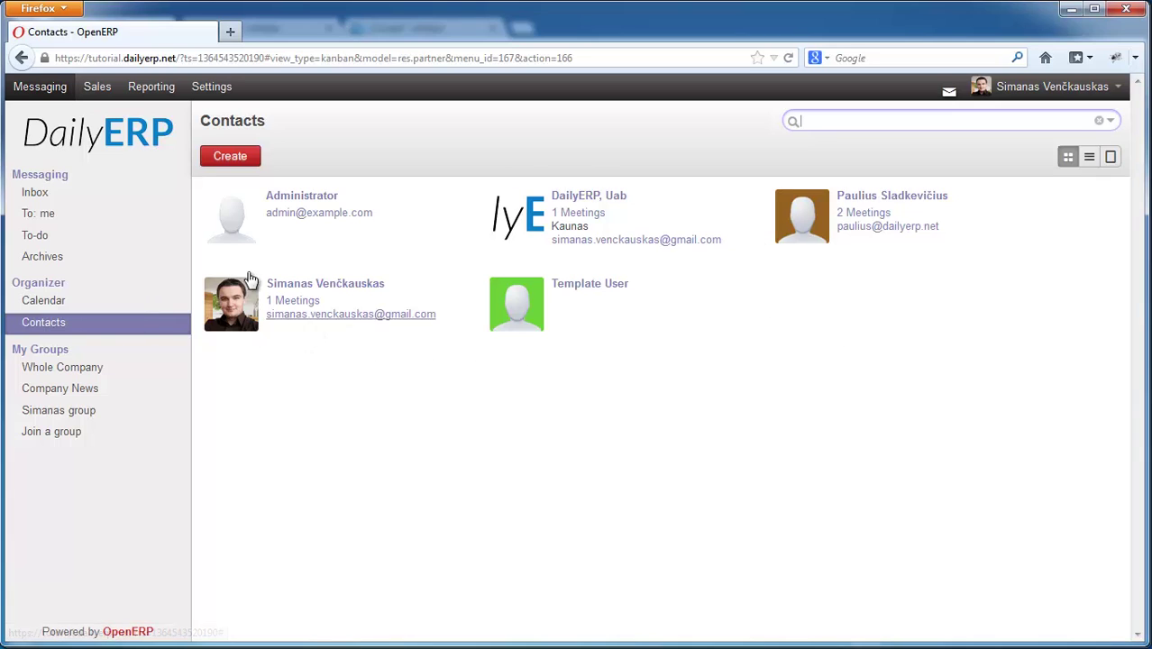
- Show the Sales customers list, removing and then reapplying the Customers filter
left_click(98, 90)
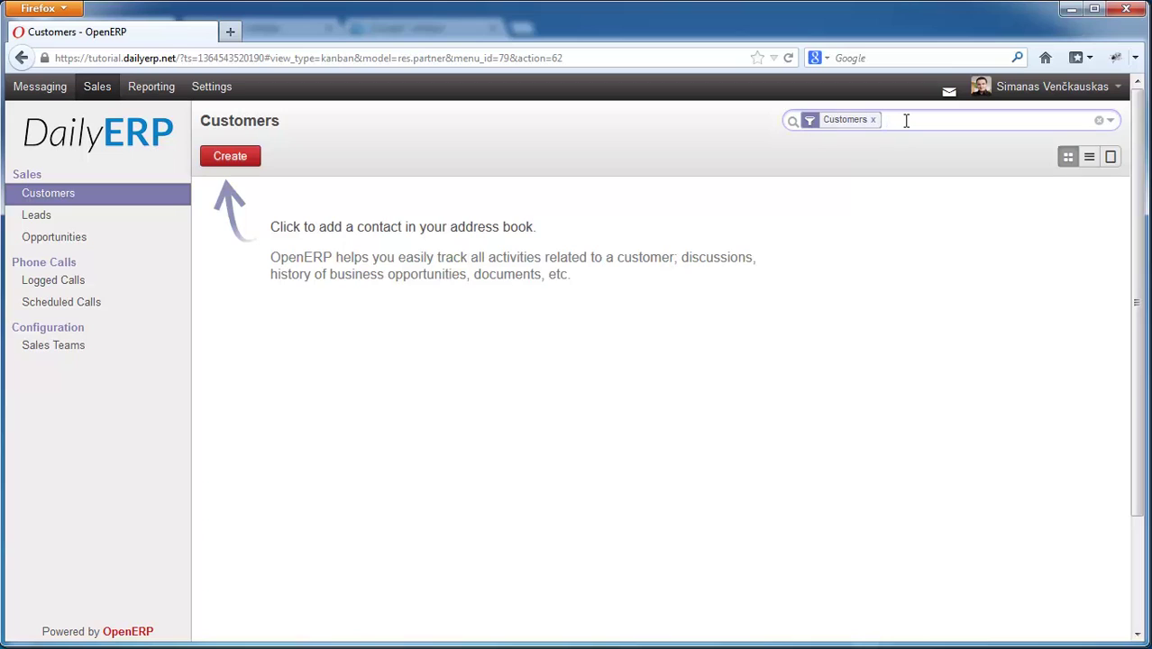
key("BackSpace")
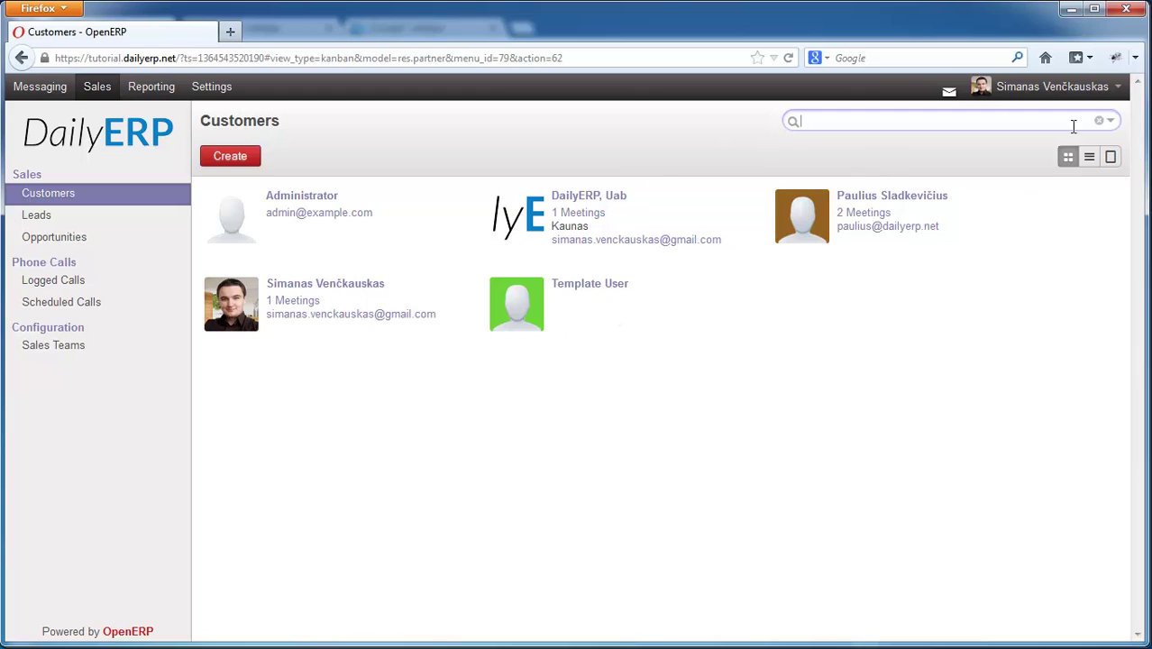
left_click(1110, 121)
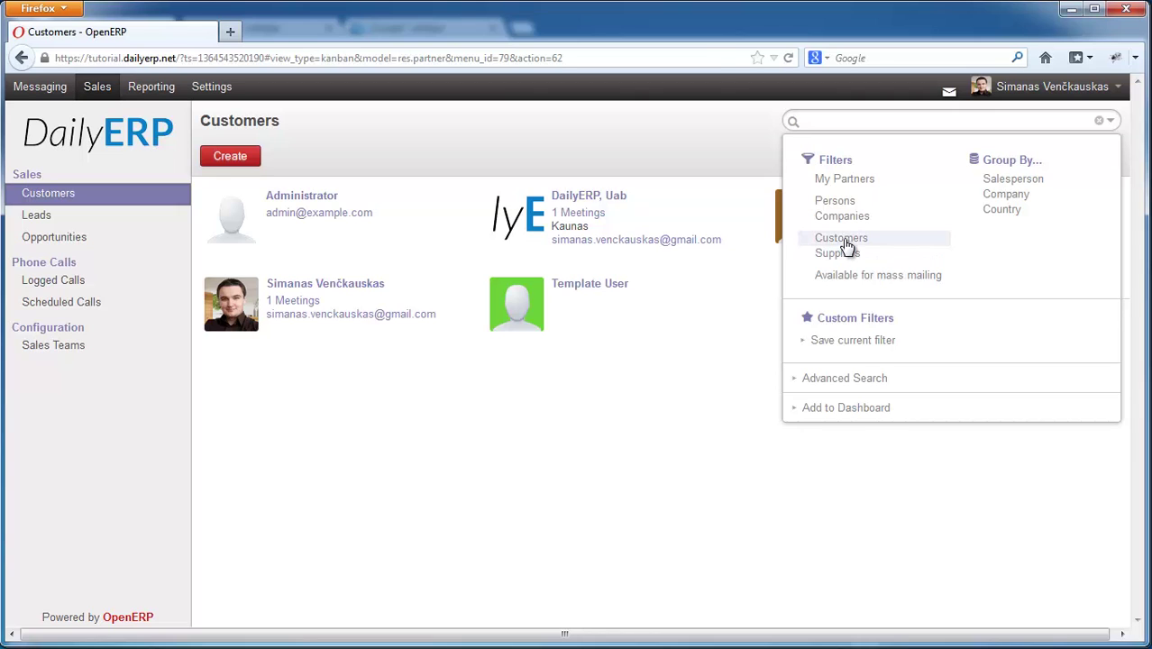
left_click(843, 239)
left_click(593, 353)
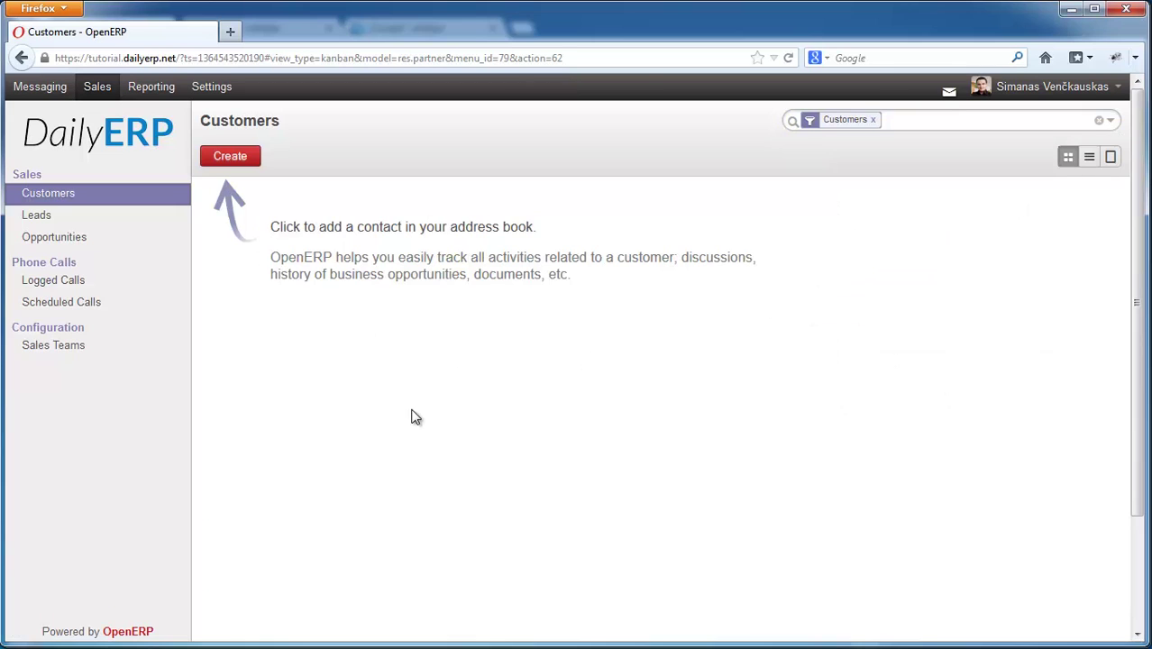
- Create a new company customer 'Inkiras Ltd', marked Is a Company, with a new VIP tag
left_click(234, 159)
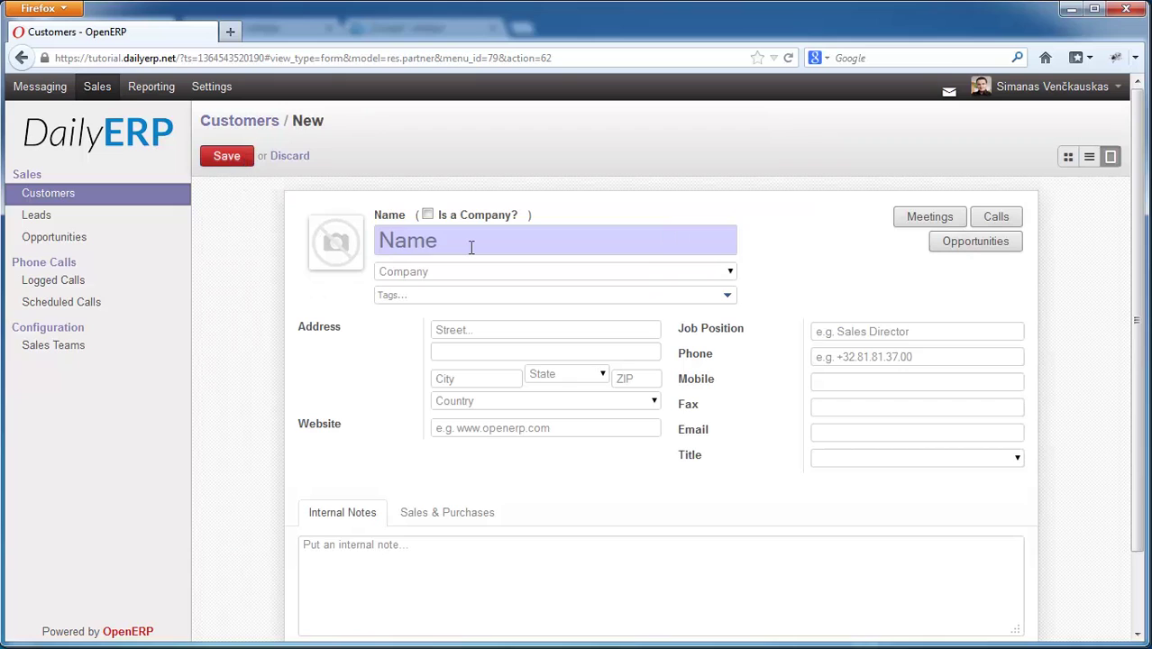
left_click(470, 247)
type("Inkira")
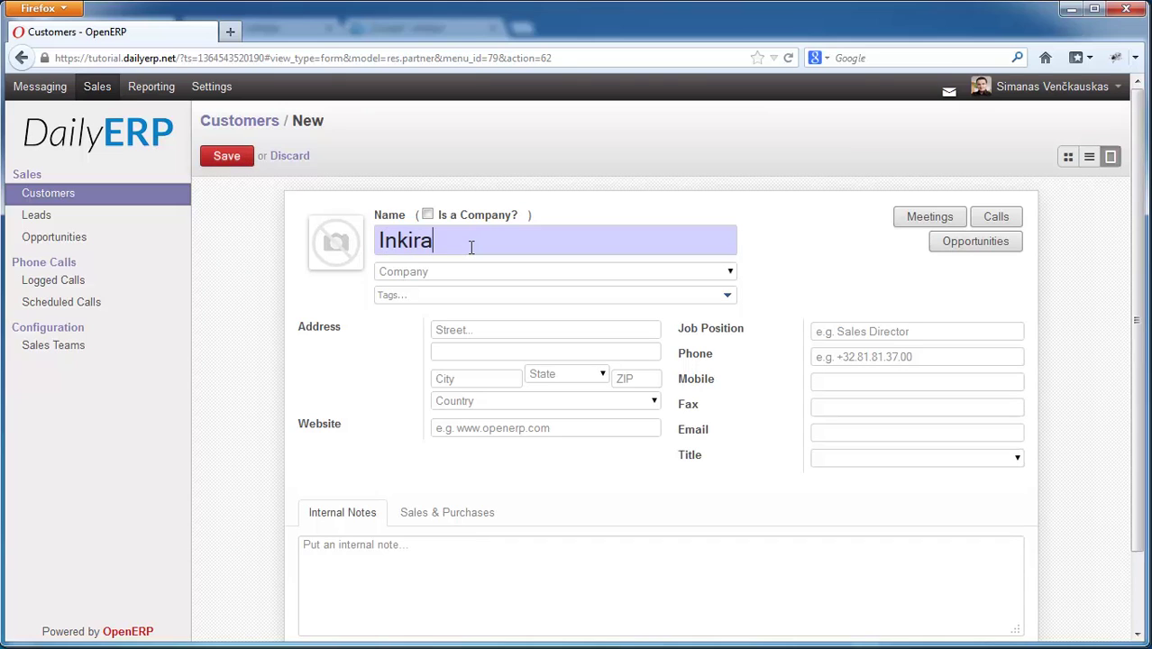
type("s Ltd")
left_click(426, 213)
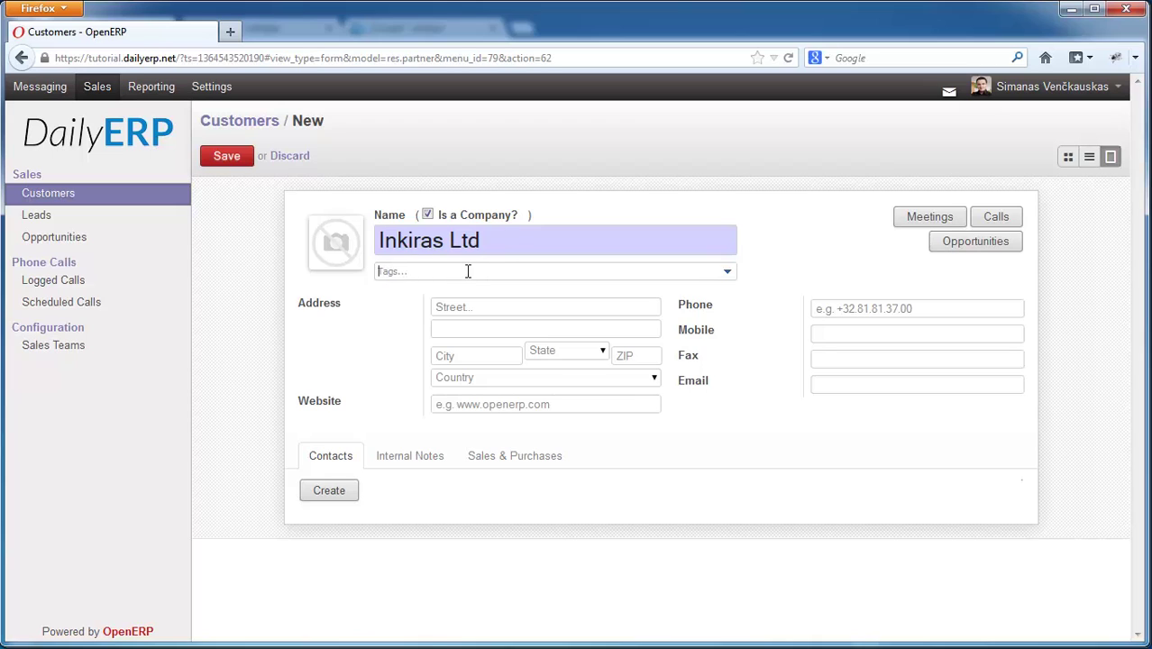
type("IP")
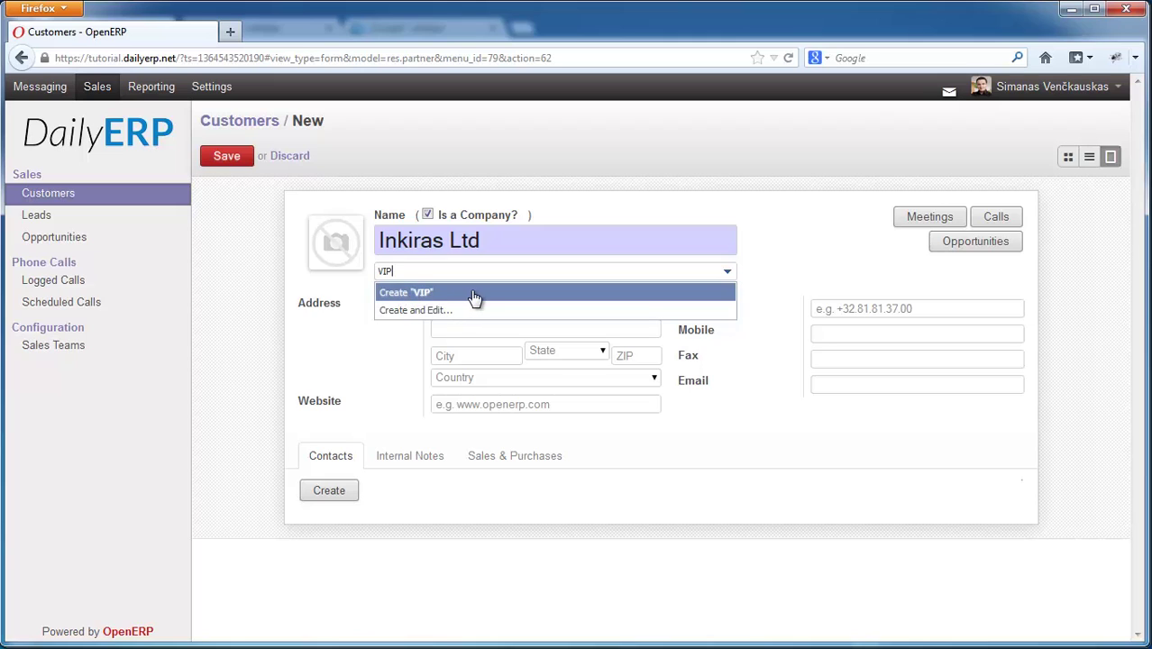
left_click(413, 292)
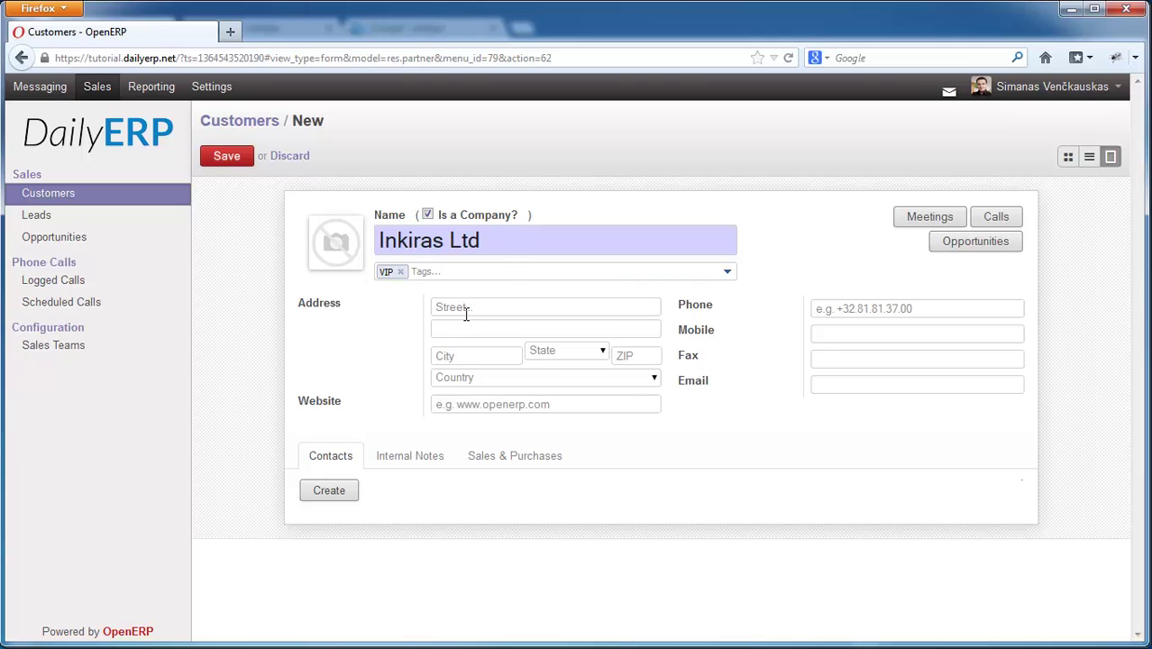
- Enter the company's street, city Kaunas and country Lithuania
type("Jonavo")
type("Kaunas")
left_click(548, 377)
left_click(539, 535)
left_click(674, 171)
type("Lith")
key("Return")
left_click(541, 235)
left_click(513, 405)
type("www.inkaras.lt")
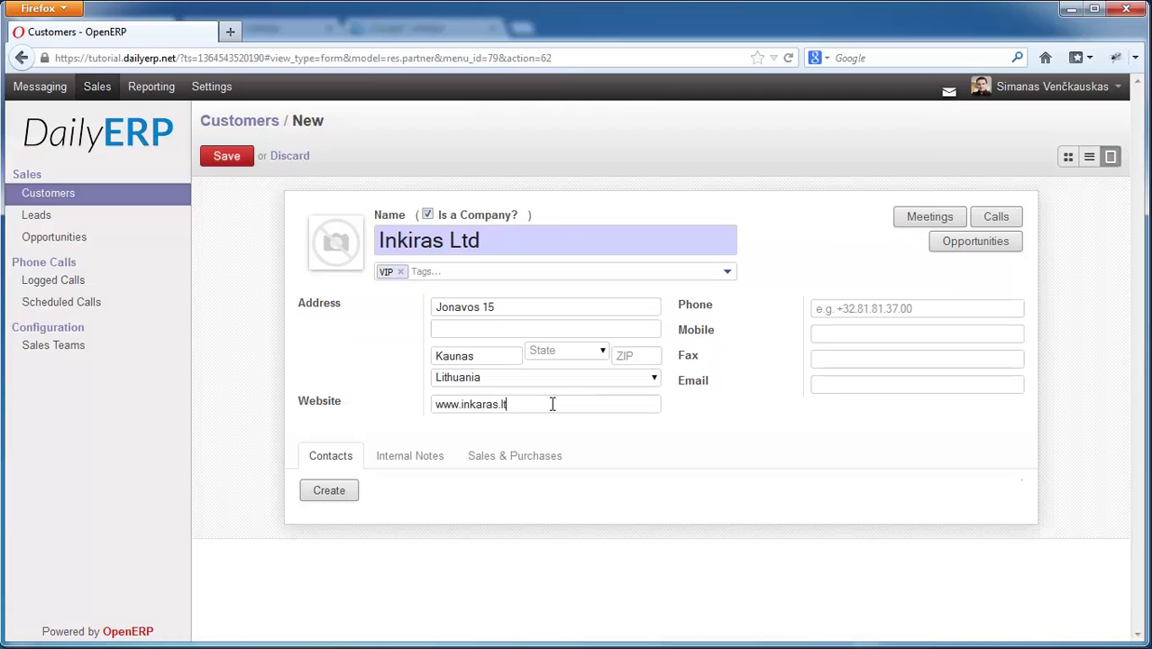
left_click(995, 308)
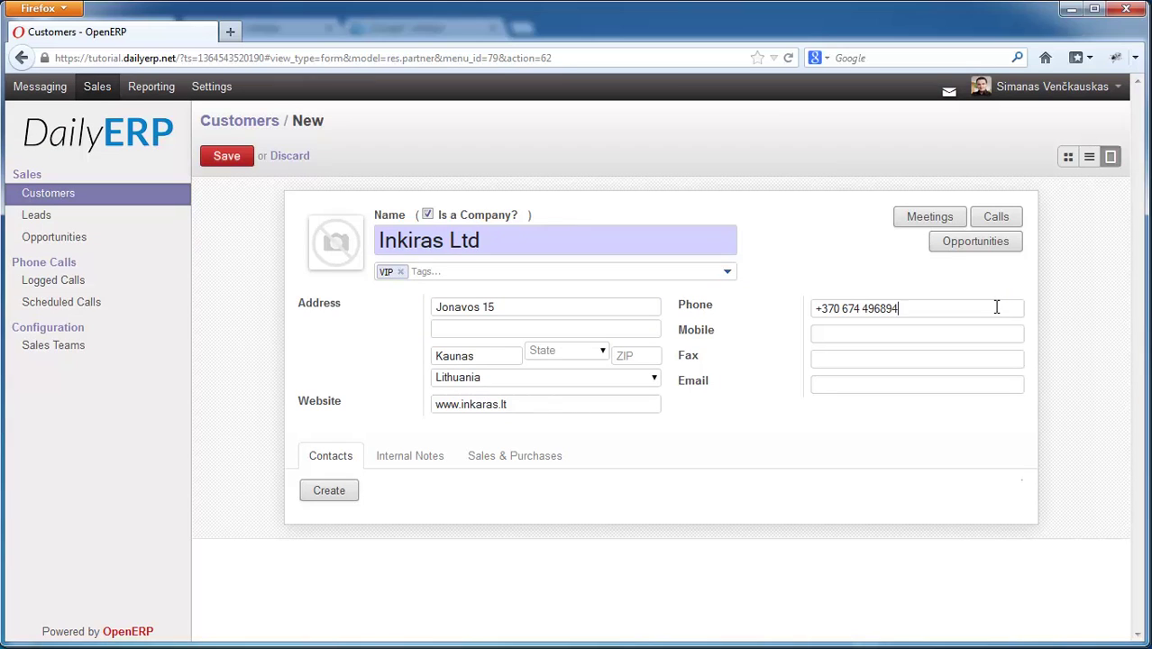
left_click(863, 383)
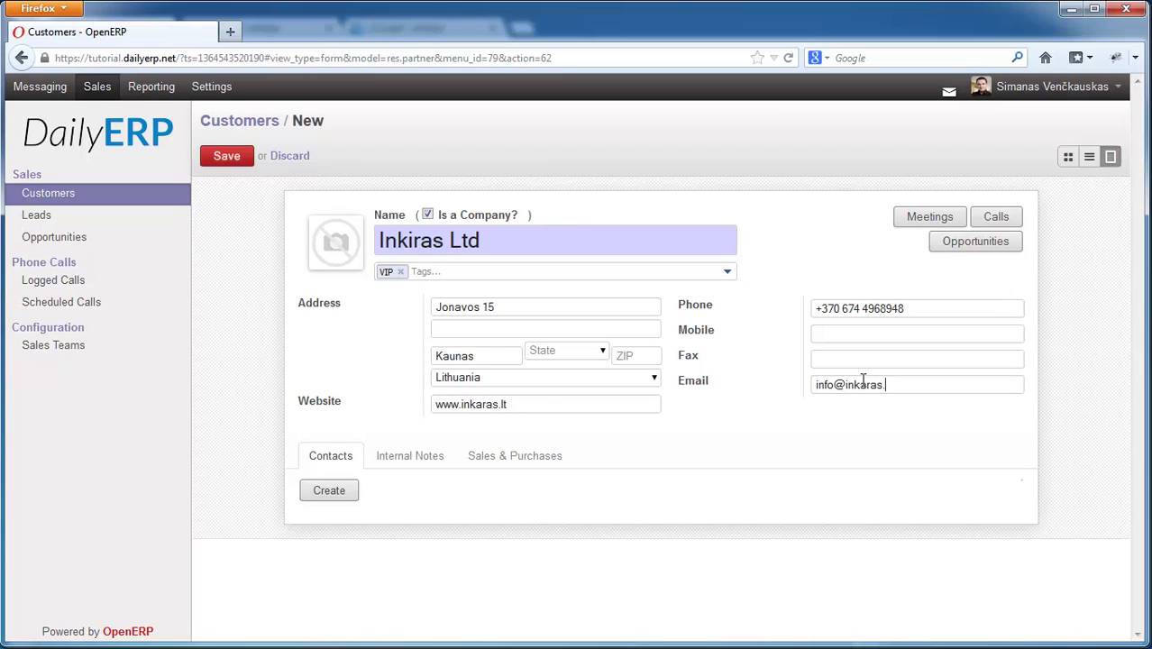
- Add a VIP-tagged Director contact person with email and phone, and save it
left_click(330, 492)
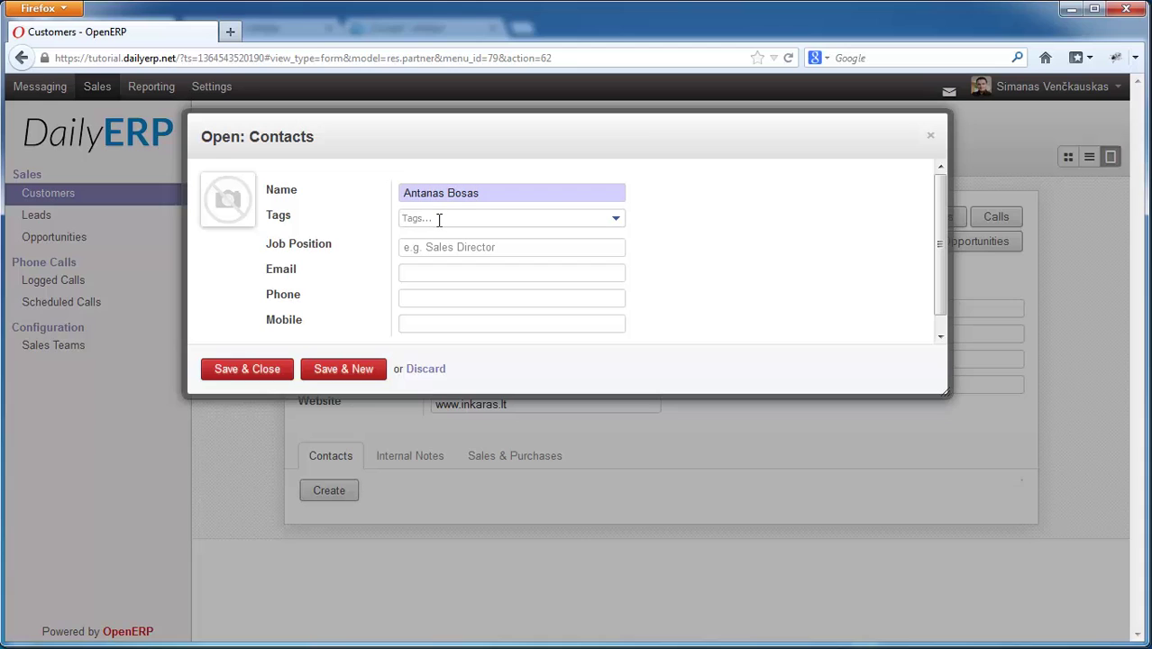
left_click(438, 219)
type("vip")
key("Return")
key("Tab")
type("Director")
left_click(446, 269)
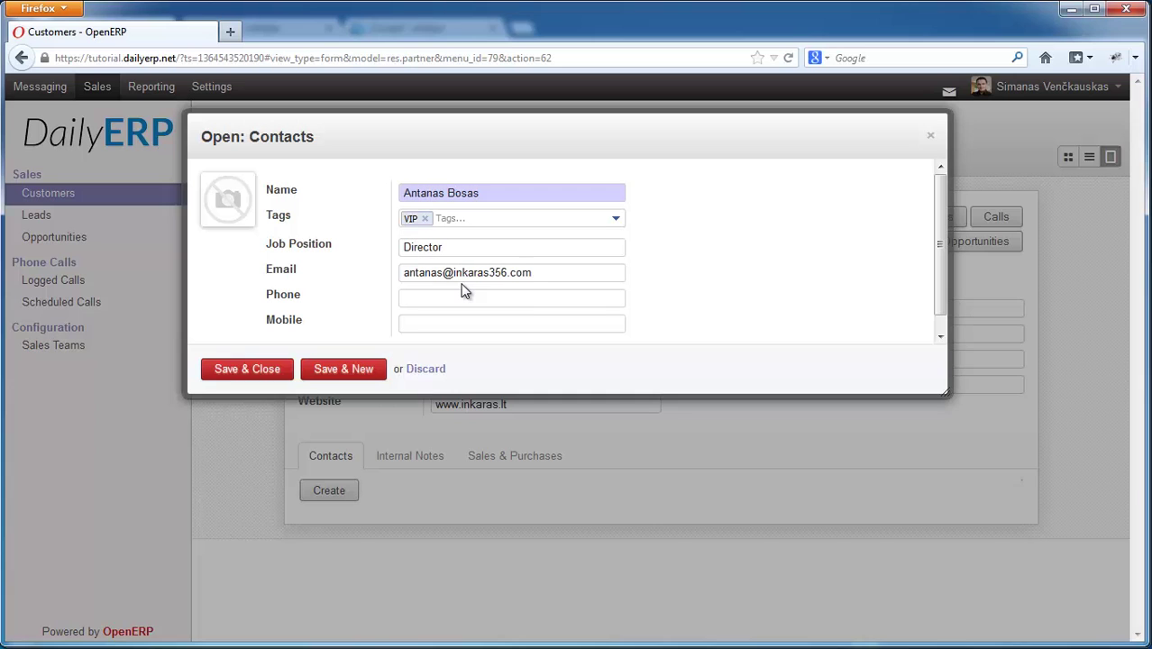
left_click(465, 296)
left_click(267, 373)
- Add a developer contact with a new 'developers' tag, phone and full name, and save it
left_click(340, 493)
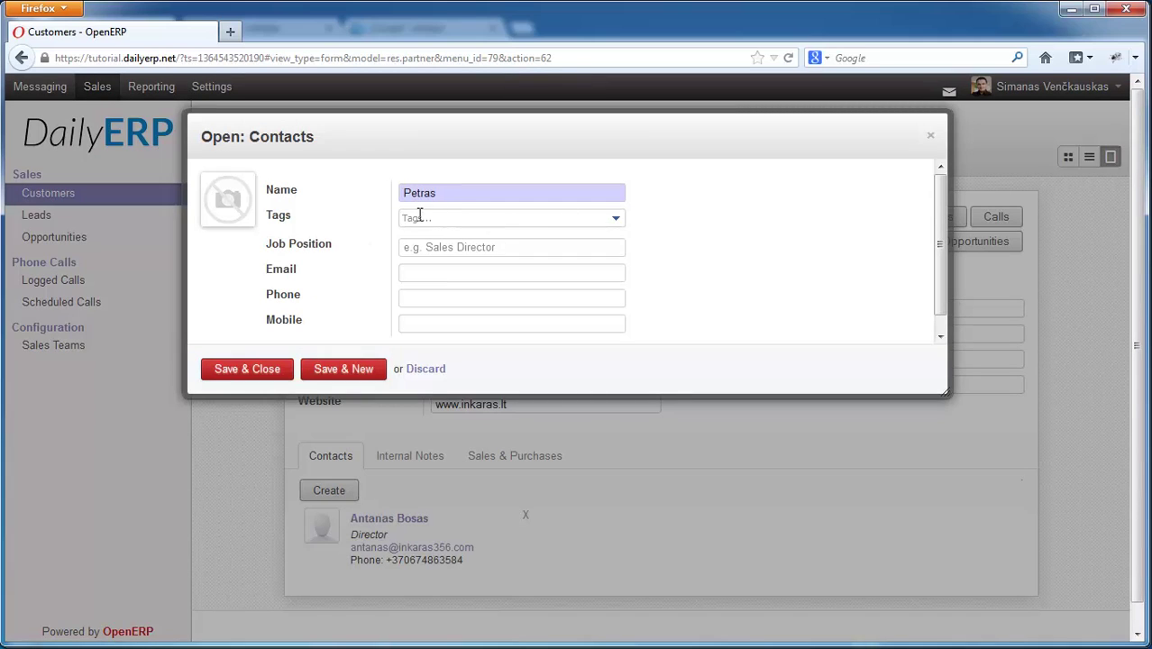
type("developers")
left_click(476, 260)
left_click(459, 250)
type("deve")
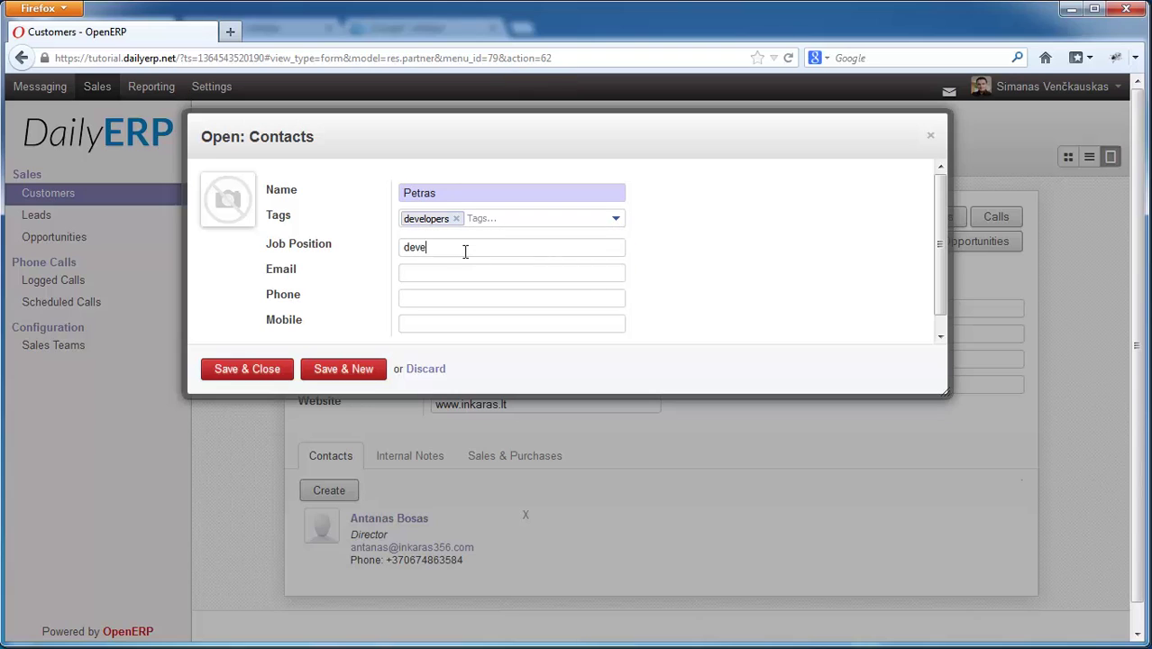
type("eloper")
left_click(505, 294)
left_click(469, 193)
type("Birkinis")
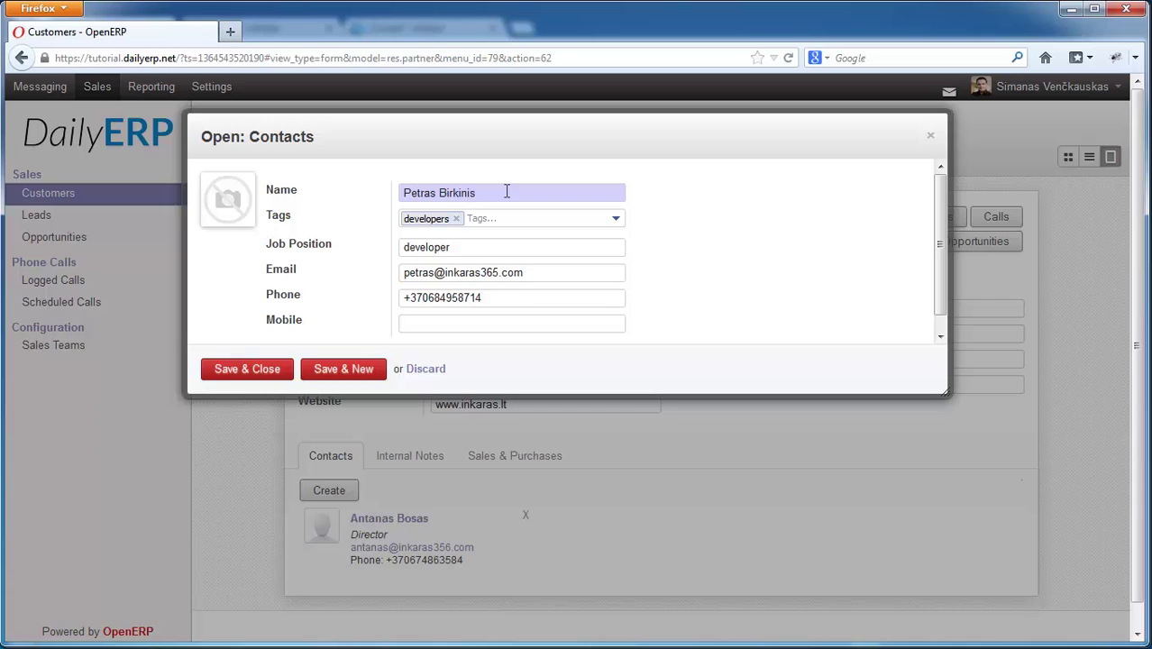
left_click(245, 370)
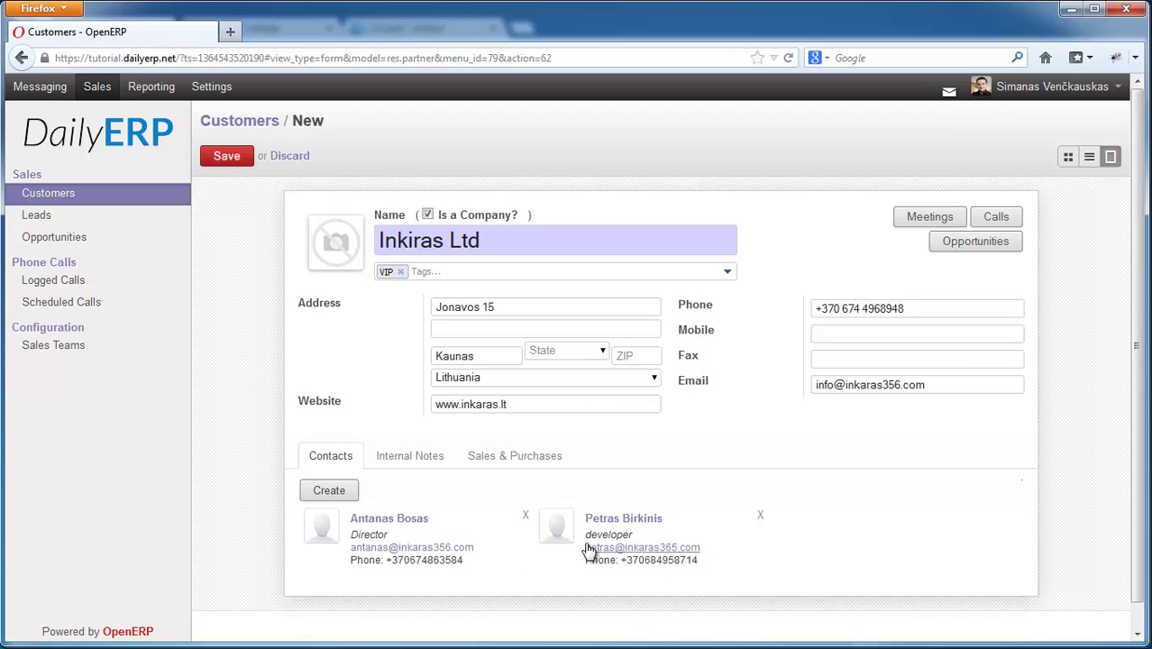
- Save Inkiras Ltd and view the customers list as Kanban cards
left_click(229, 160)
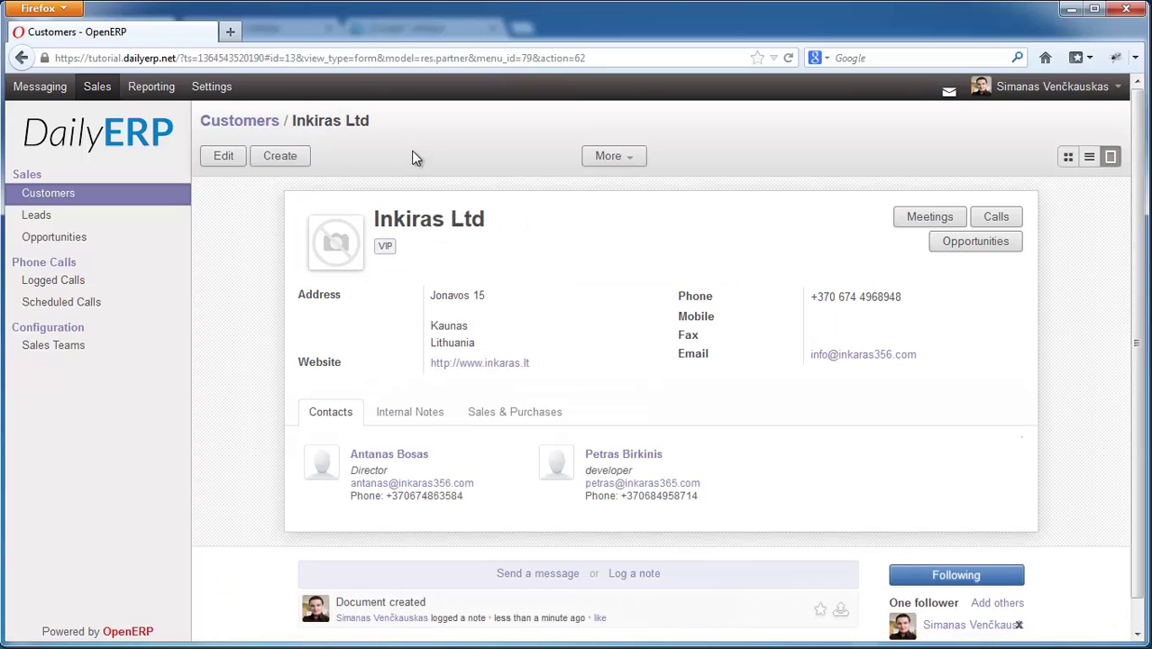
left_click(54, 193)
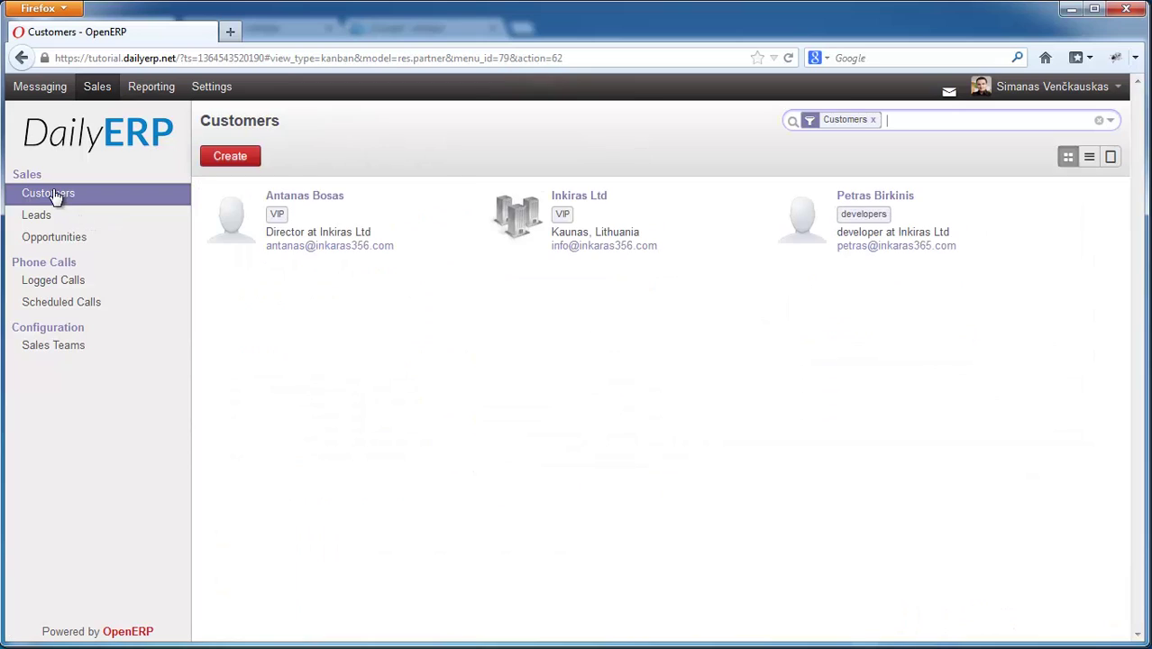
left_click(1060, 153)
- Start a new lead with the subject 'Accounting software proposal'
left_click(36, 218)
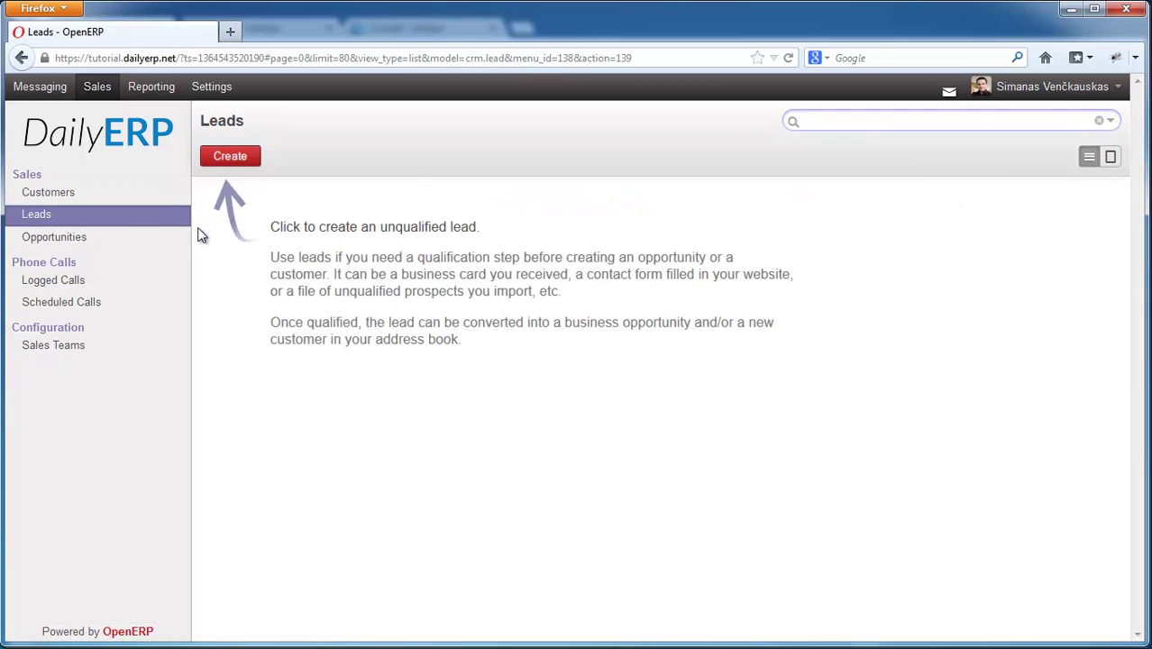
left_click(223, 158)
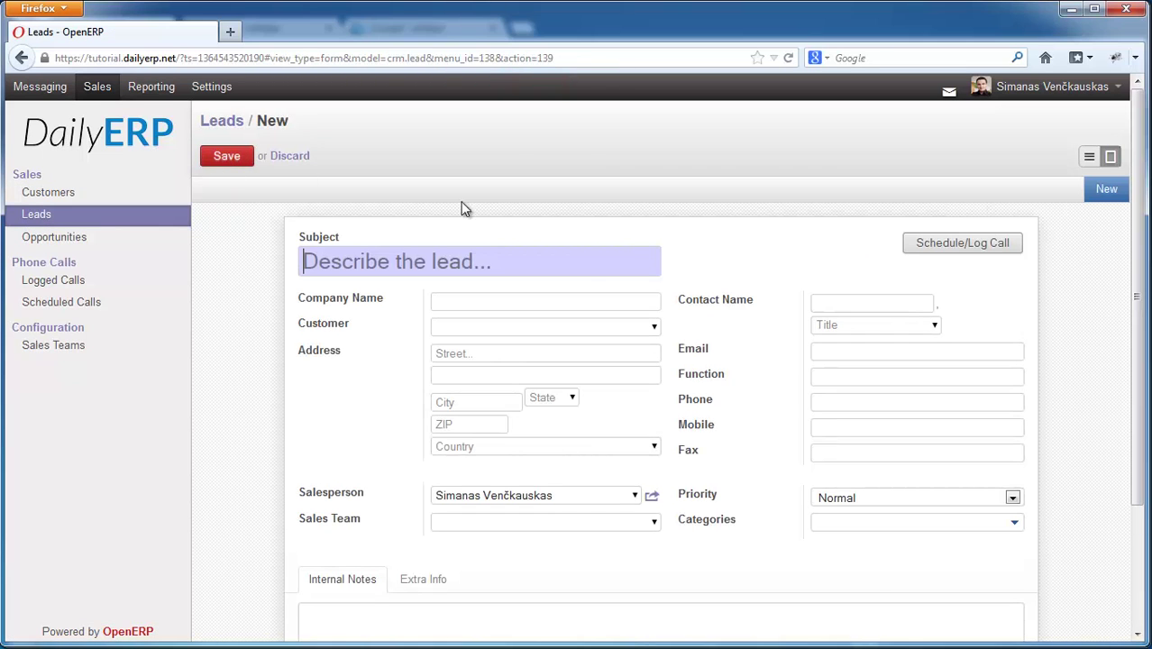
scroll(450, 225, "down", 2)
left_click(322, 168)
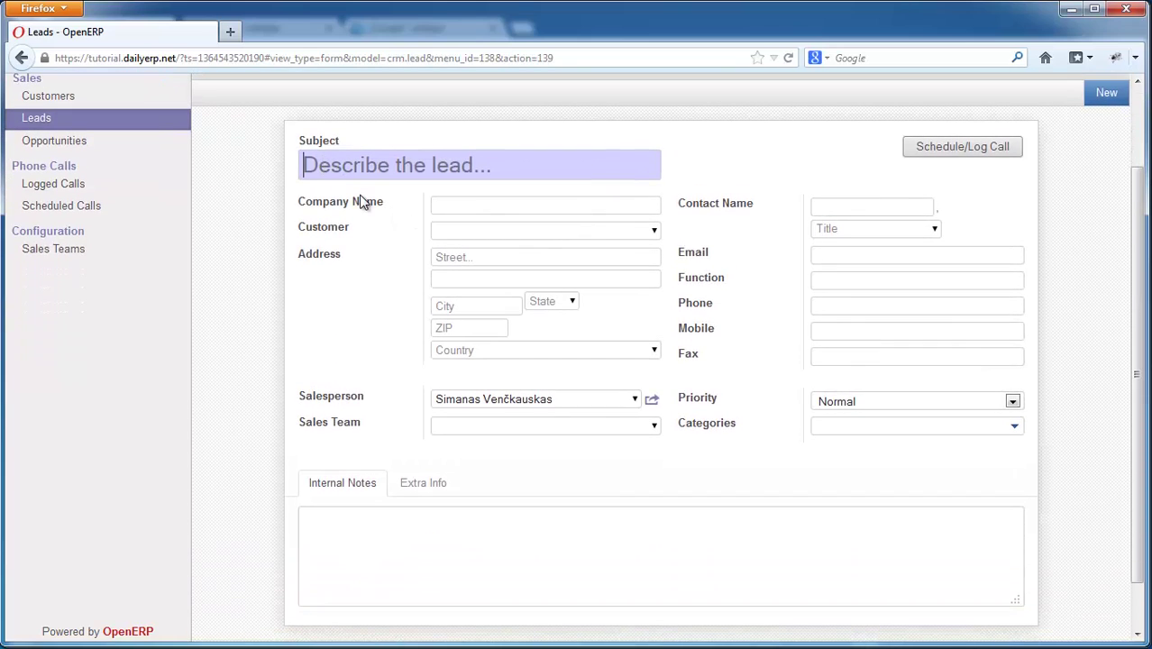
mouse_move(362, 201)
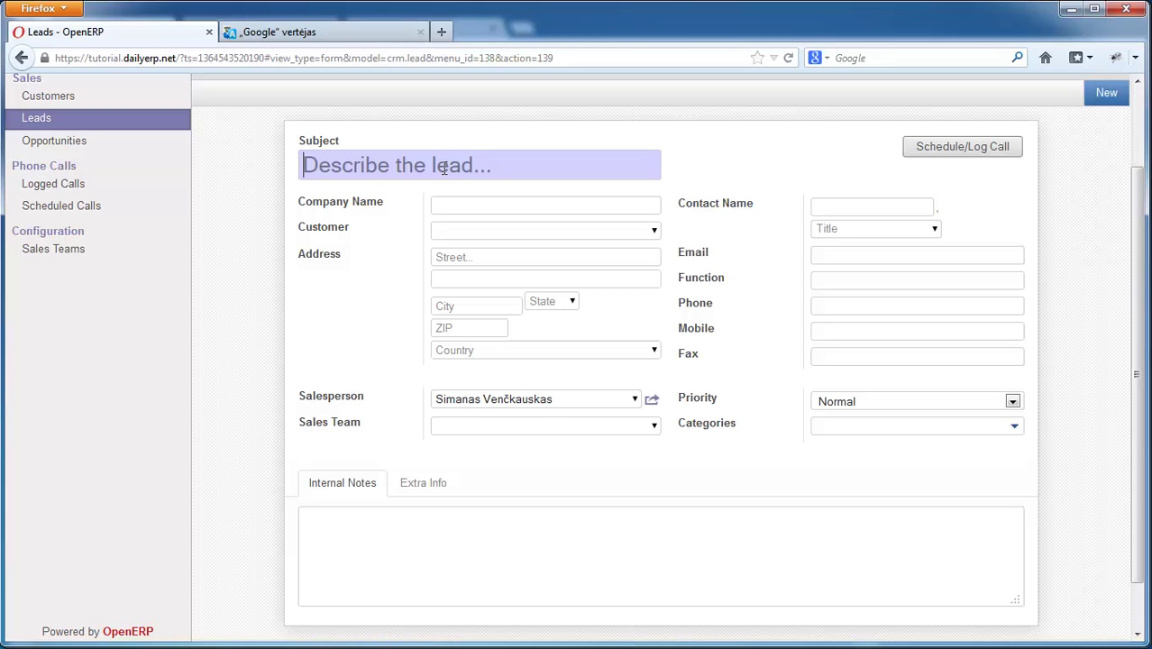
type("Accounting software proposa")
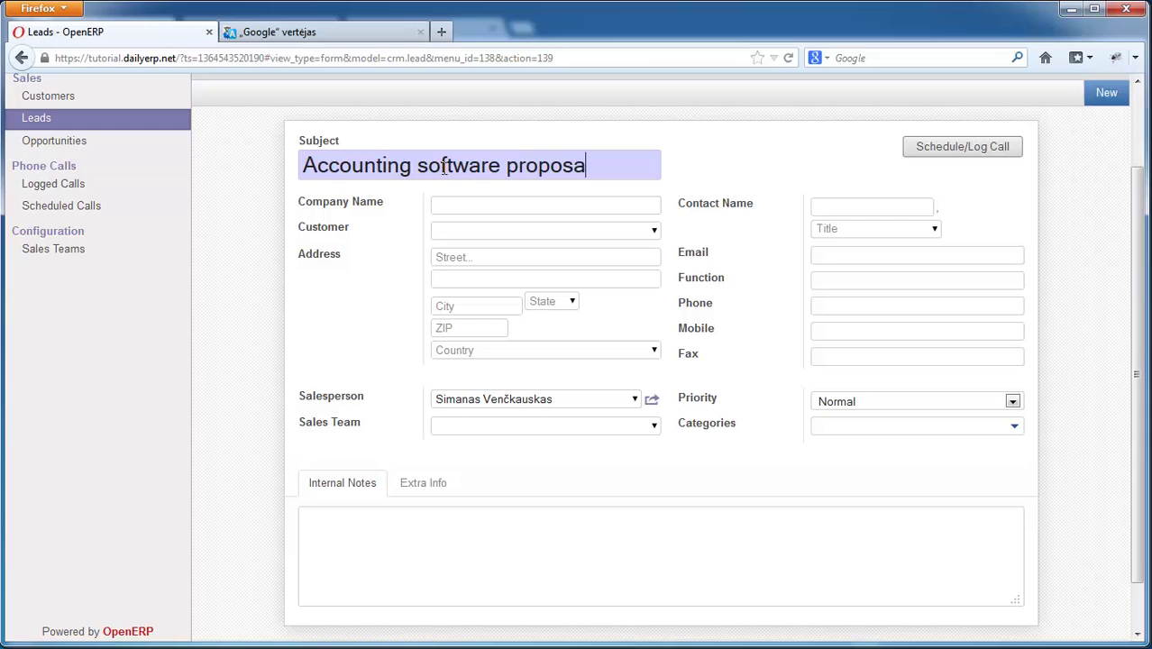
type("l")
left_click(573, 202)
- Choose Inkiras Ltd as the lead's customer, filling in its address, email and phone
left_click(655, 232)
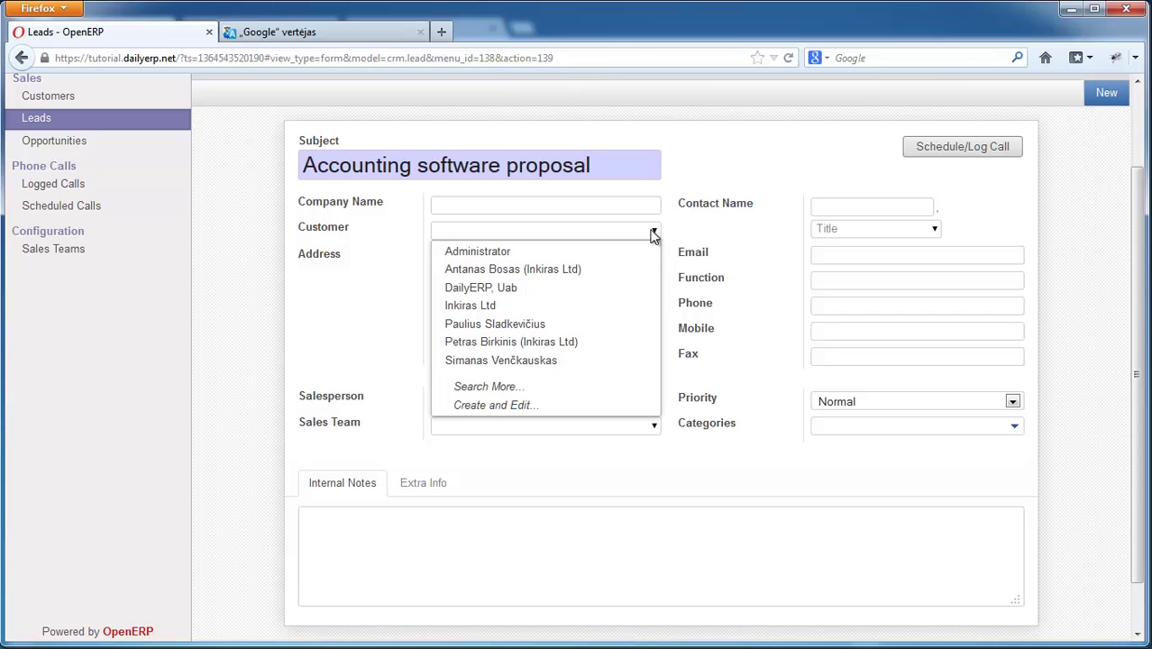
left_click(655, 232)
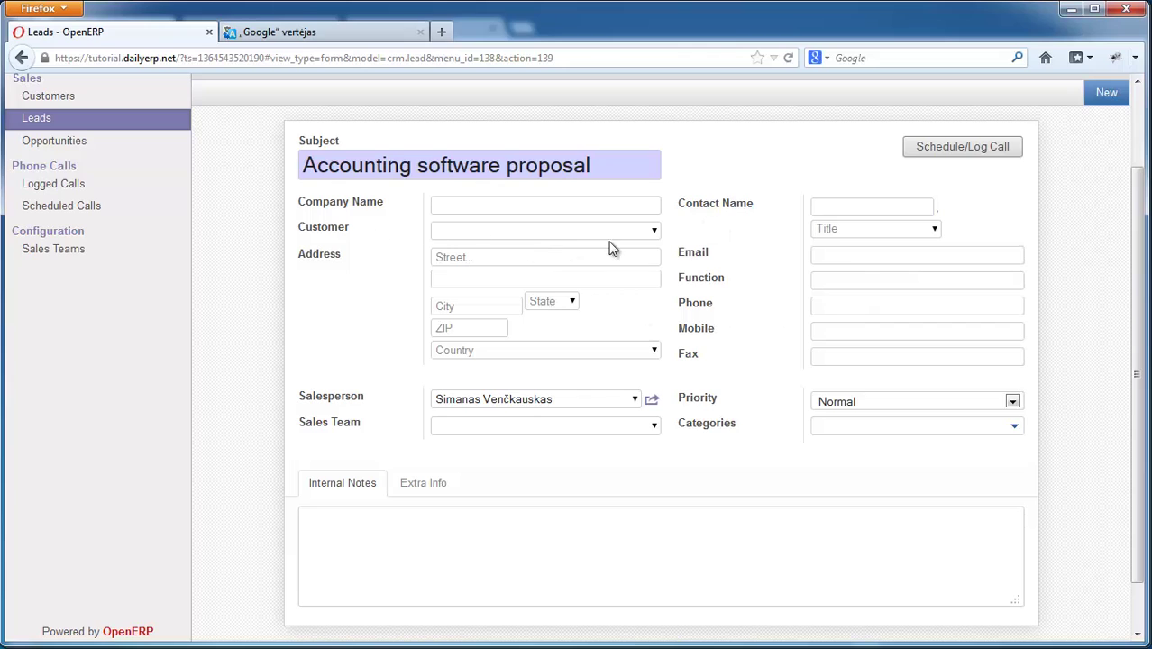
left_click(656, 231)
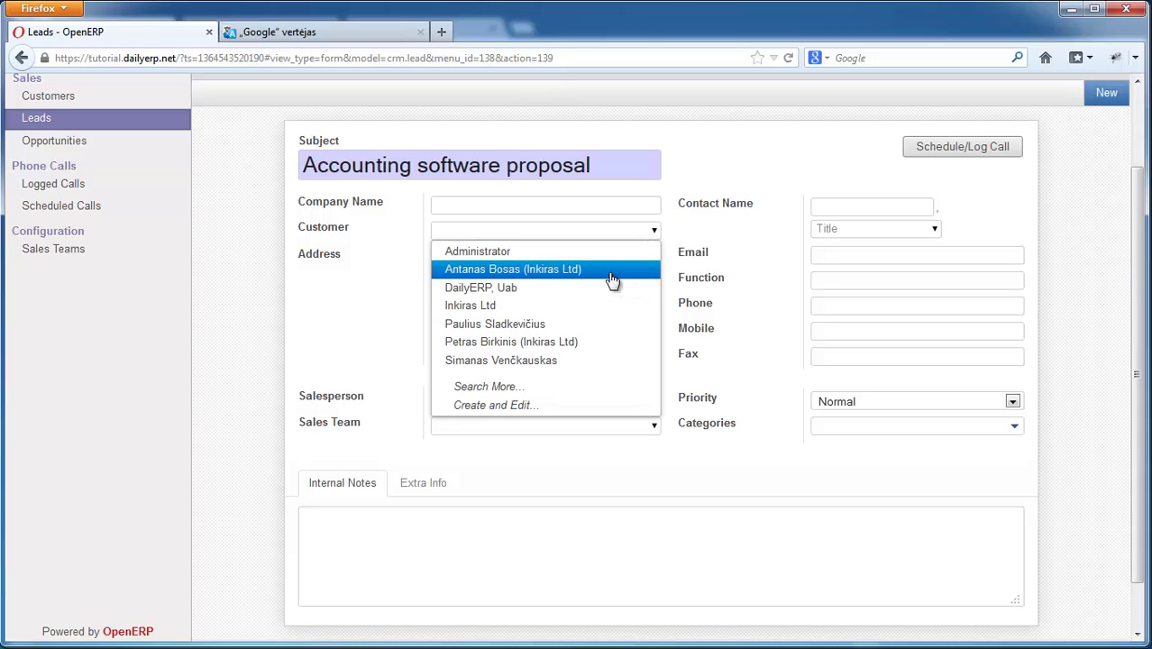
left_click(470, 305)
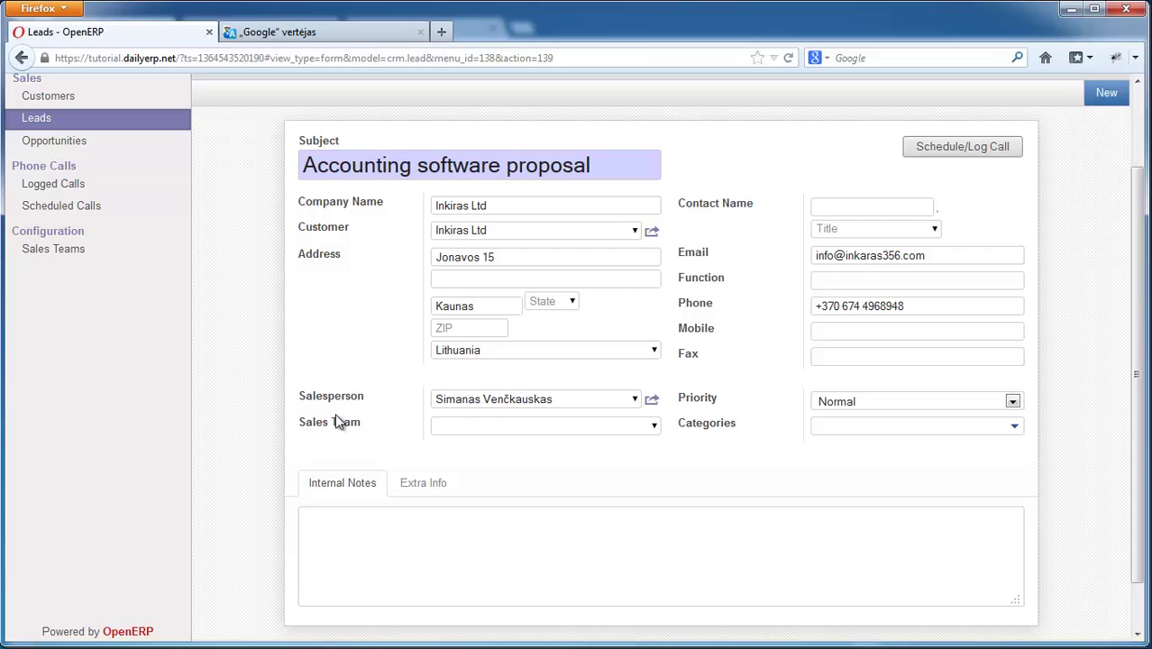
left_click(655, 428)
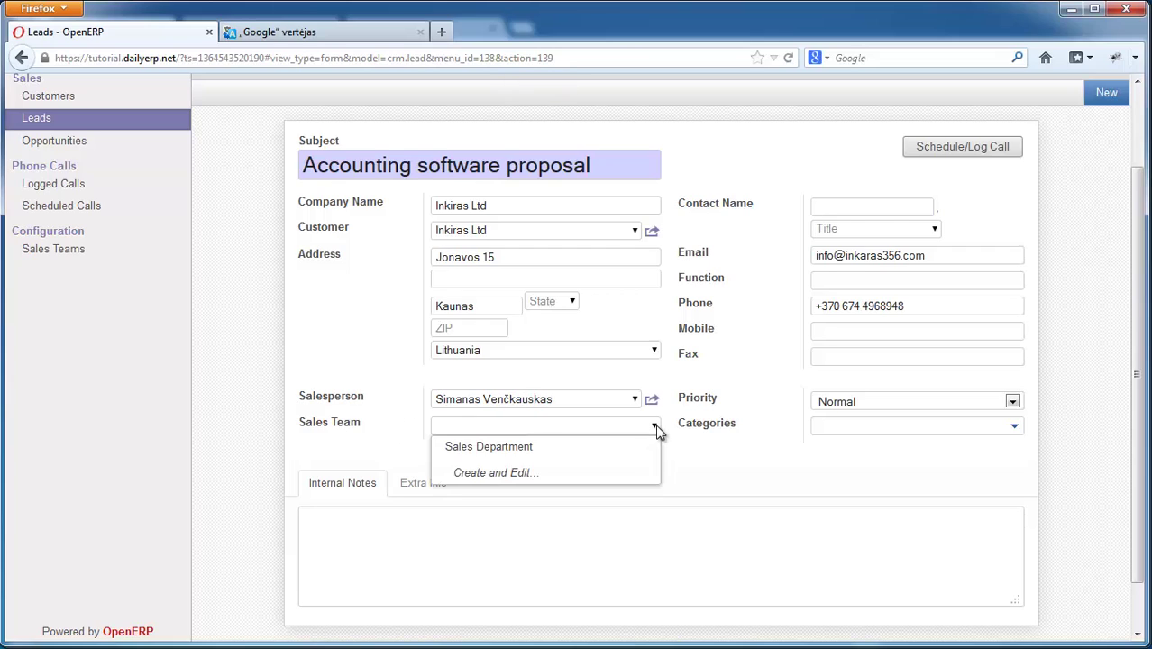
- Give the lead the Software category, with no sales team and Normal priority
left_click(655, 428)
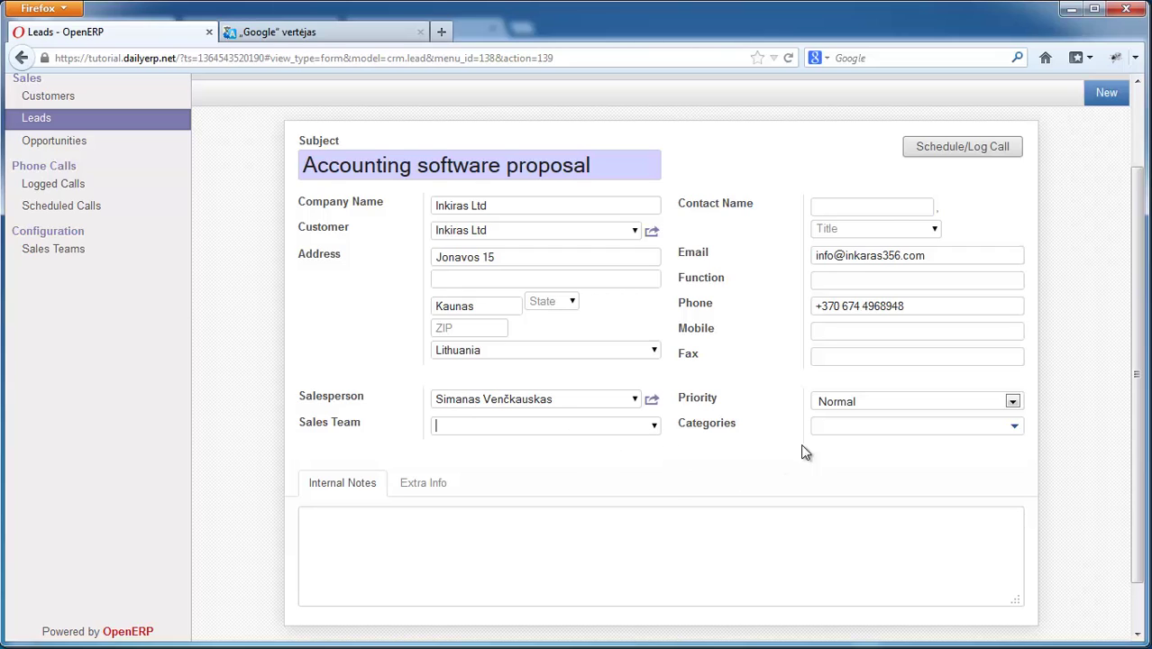
left_click(1009, 401)
left_click(1009, 402)
left_click(1014, 426)
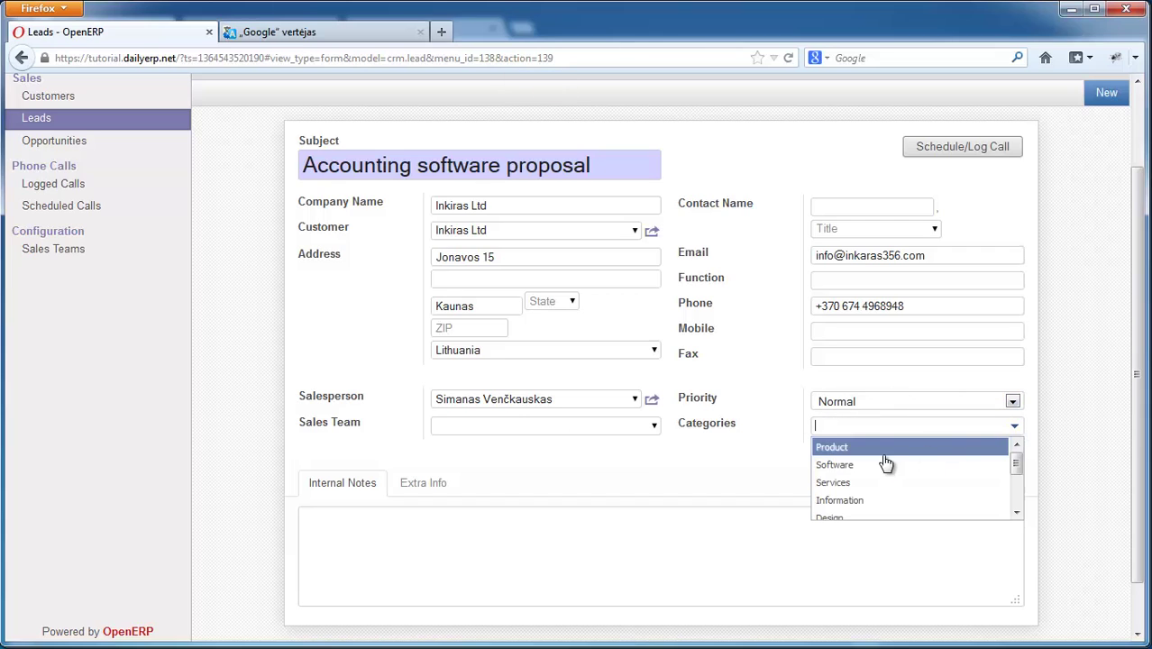
left_click_drag(1015, 463, 1019, 514)
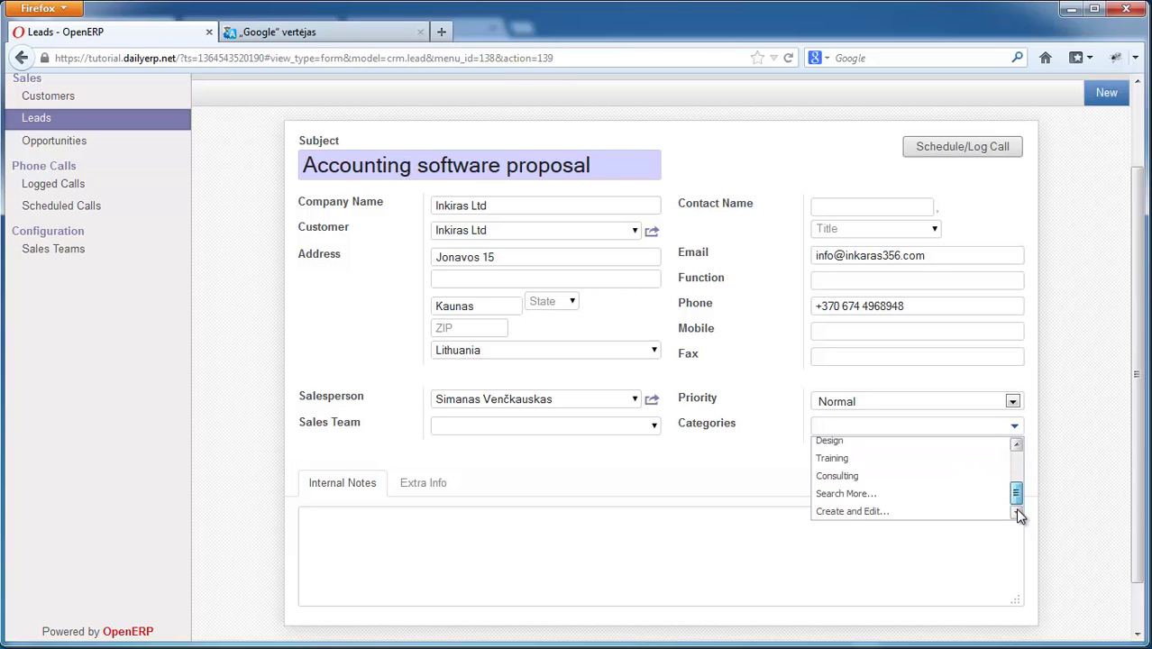
left_click(853, 512)
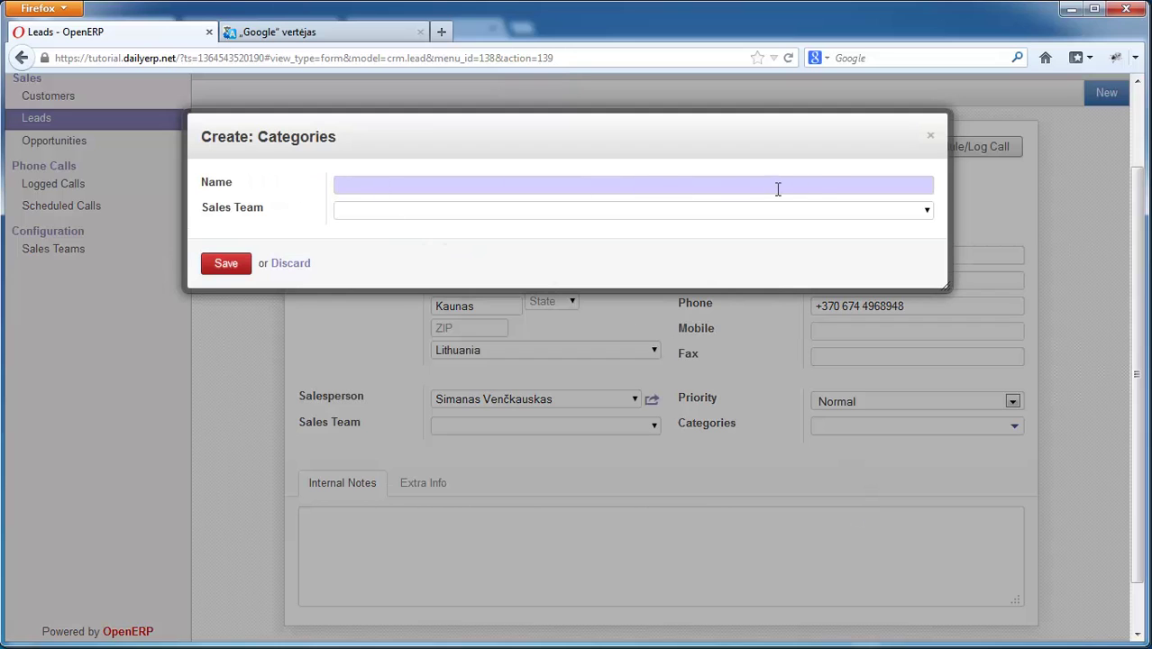
left_click(292, 265)
left_click(1013, 427)
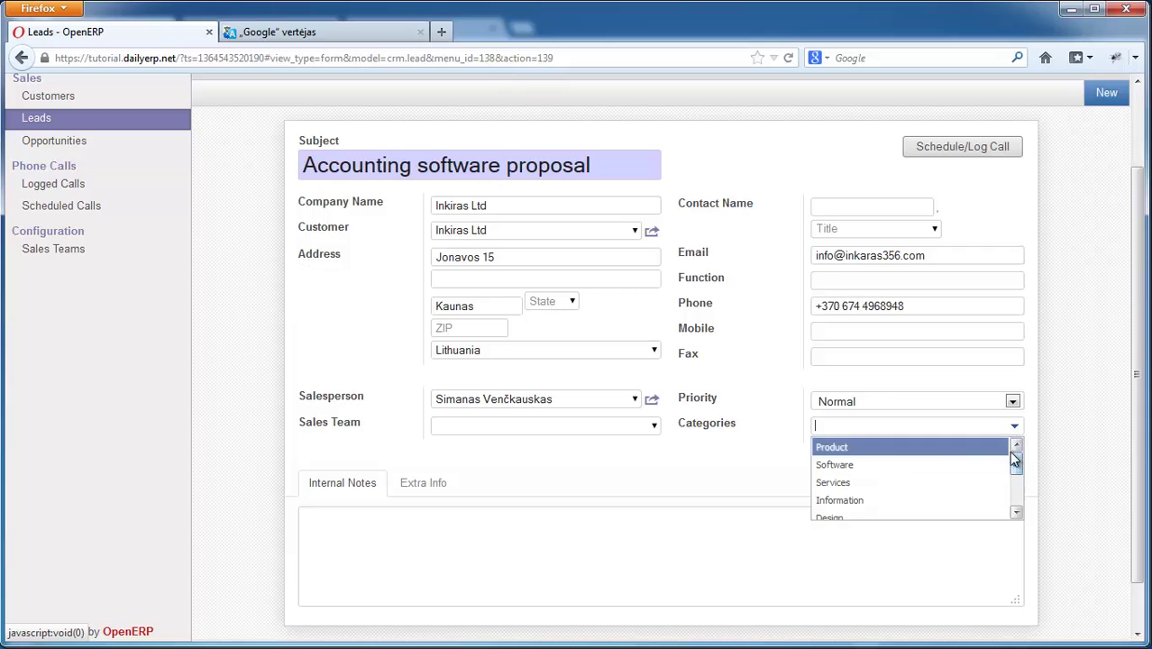
left_click(855, 467)
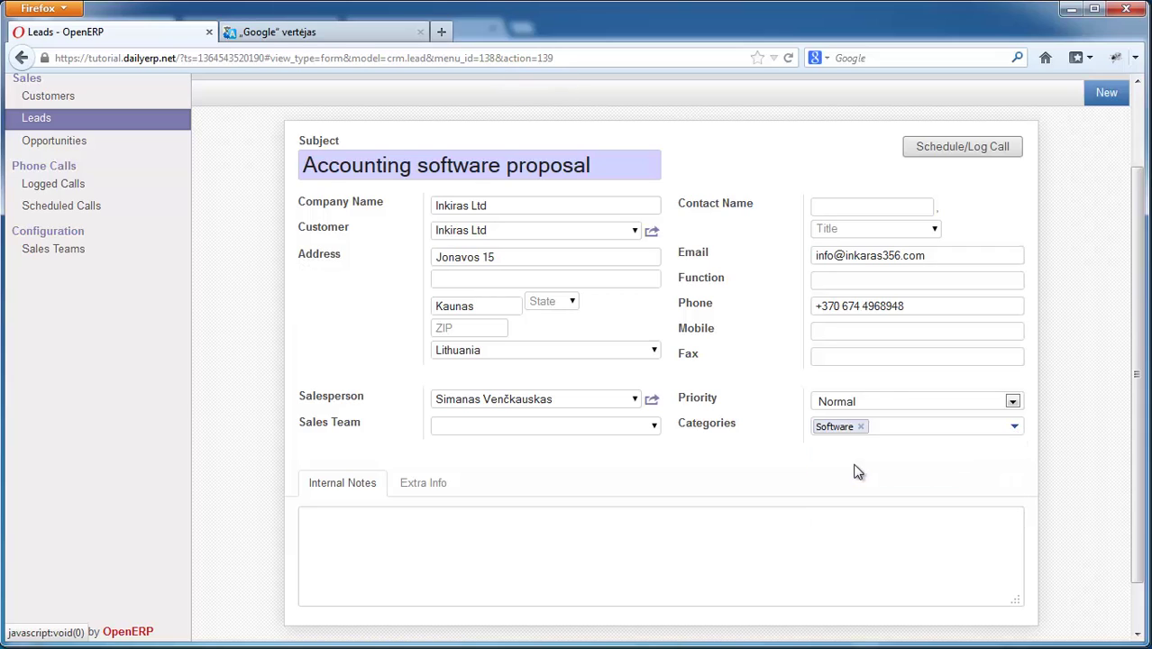
left_click(386, 548)
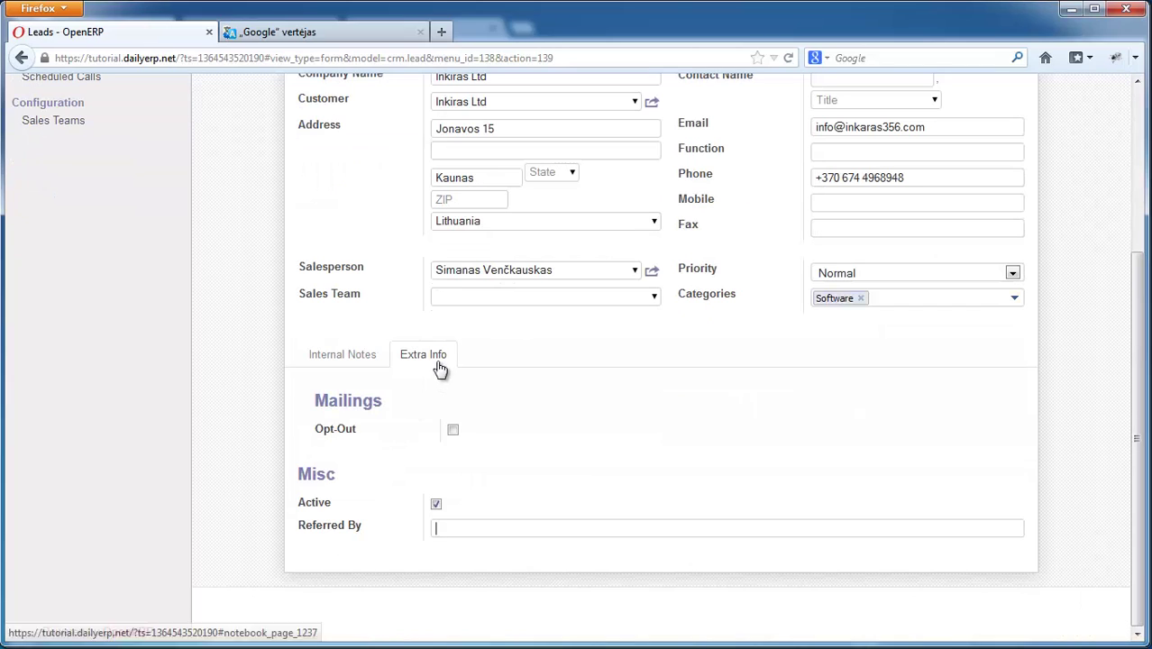
- Show the lead's Extra Info tab, leaving Opt-Out clear and Referred By empty
left_click(419, 365)
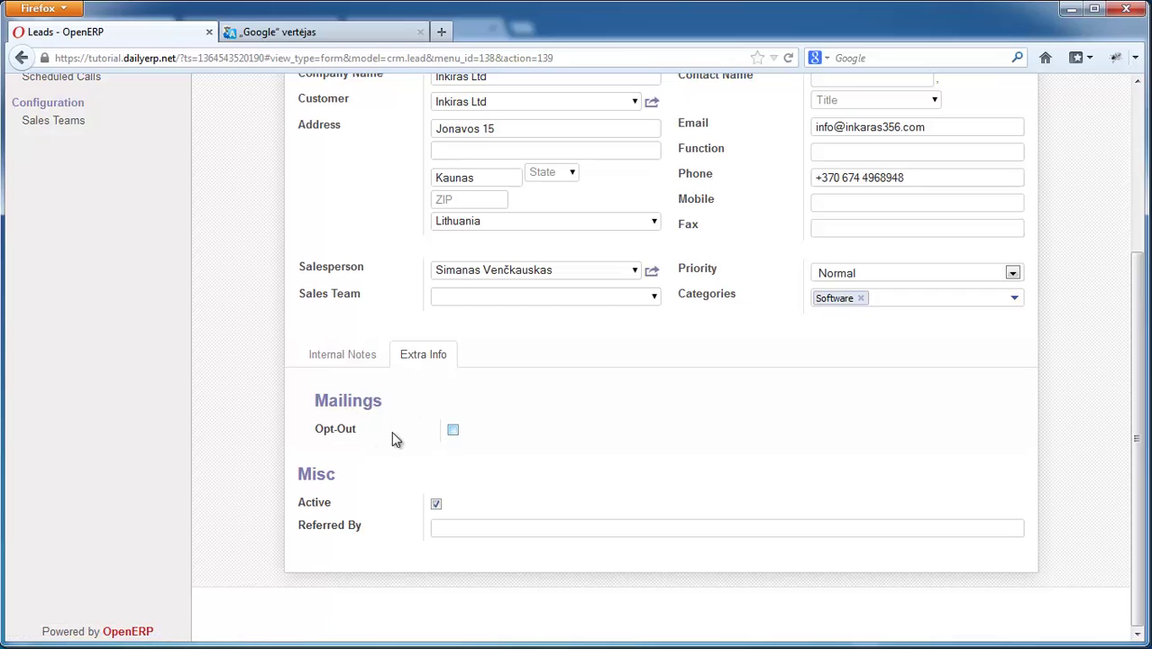
left_click(453, 431)
scroll(468, 245, "up", 4)
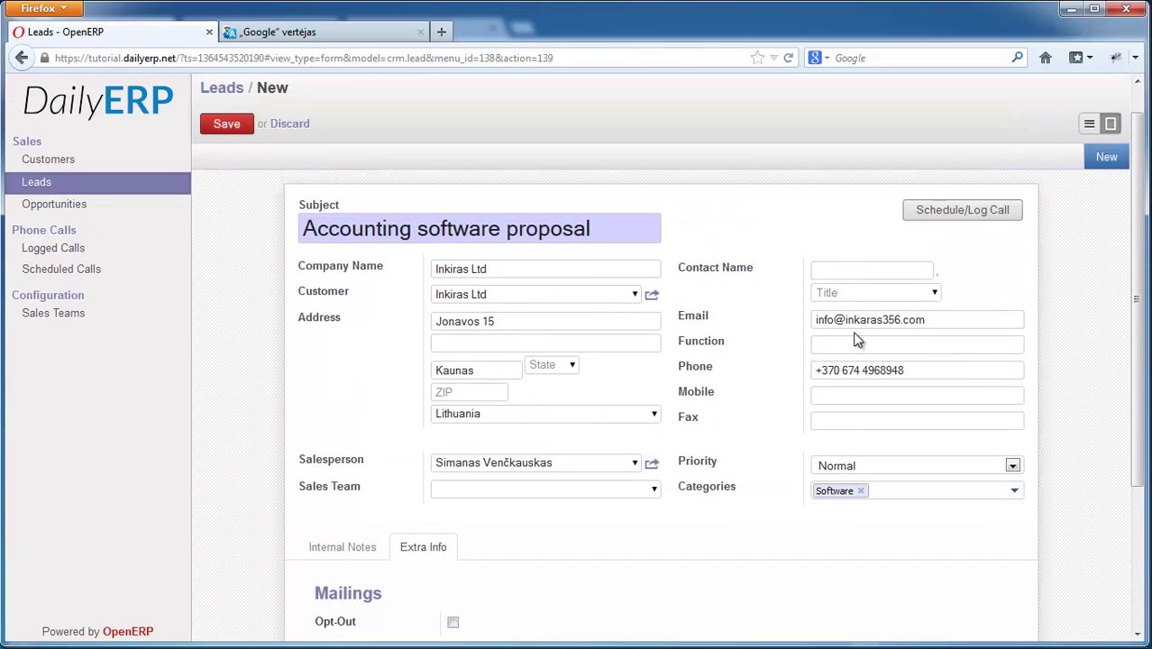
scroll(923, 324, "down", 3)
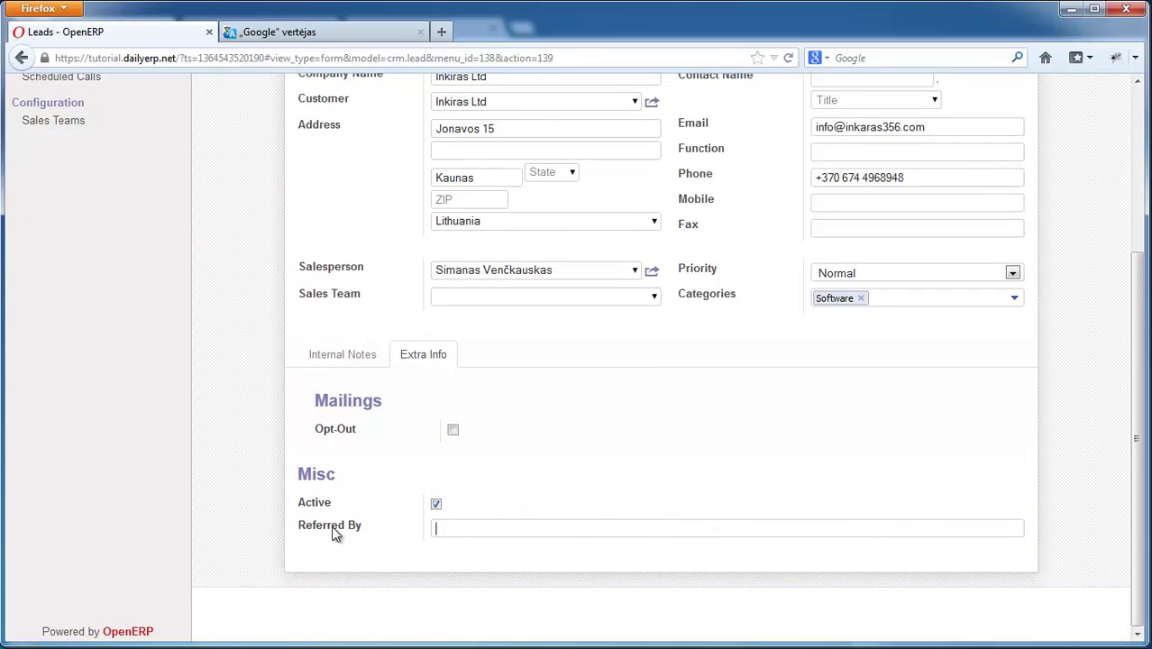
left_click(457, 527)
scroll(504, 491, "up", 3)
scroll(533, 487, "down", 3)
scroll(504, 500, "up", 5)
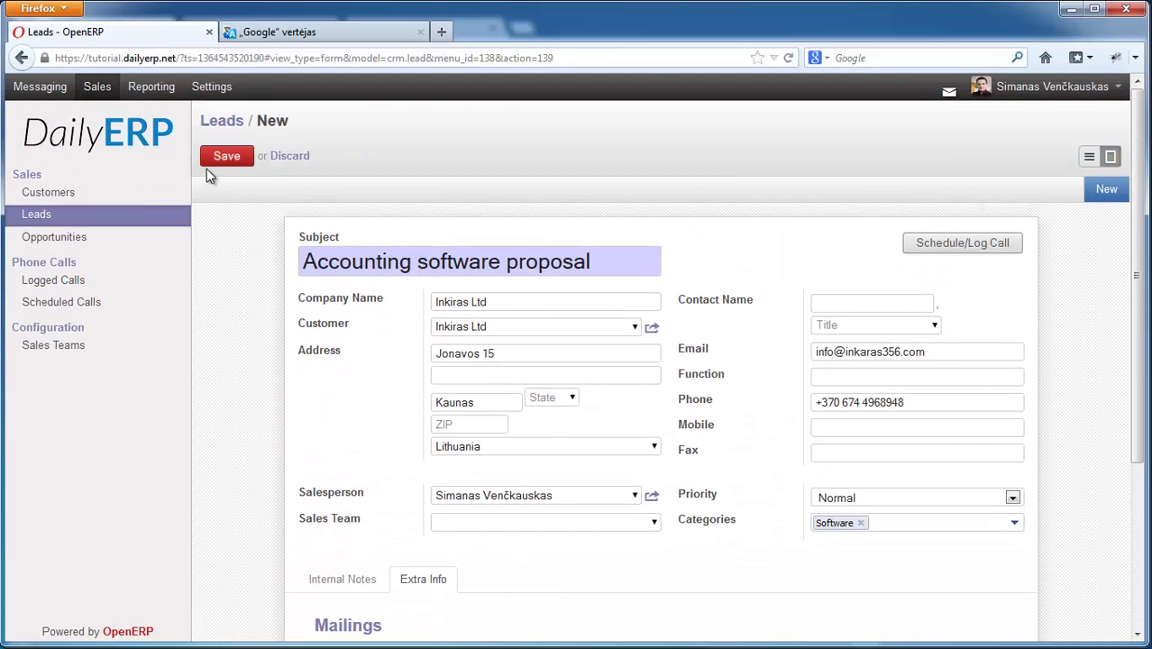
- Save the Accounting software proposal lead, then reopen it from the Sales > Leads list
left_click(225, 156)
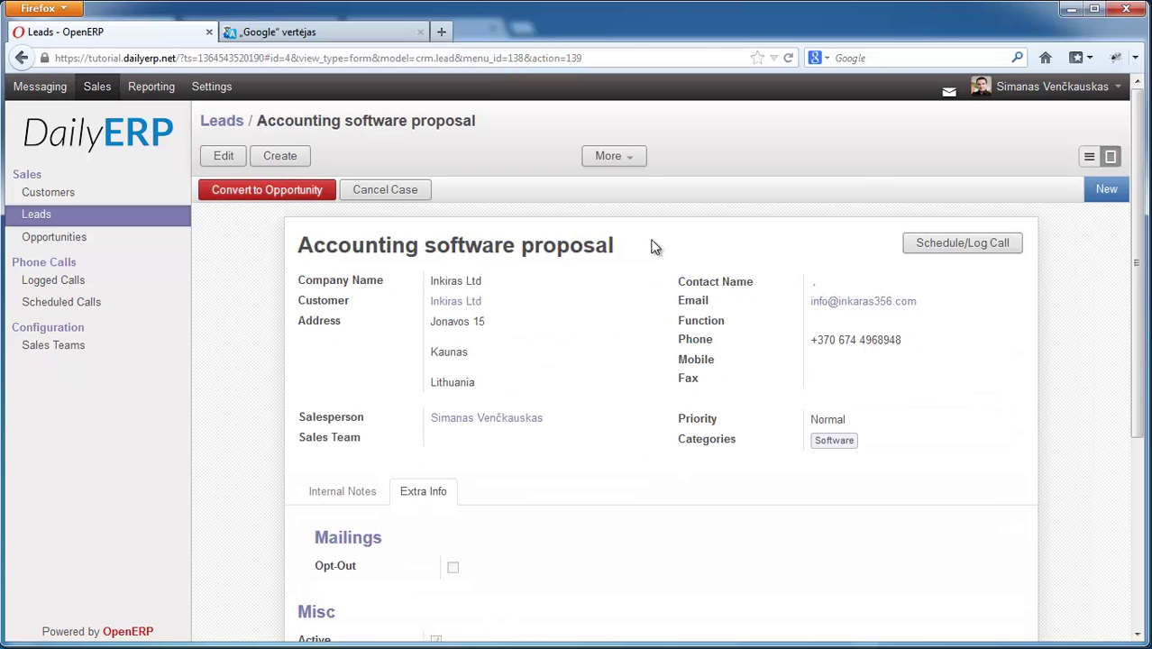
left_click(41, 220)
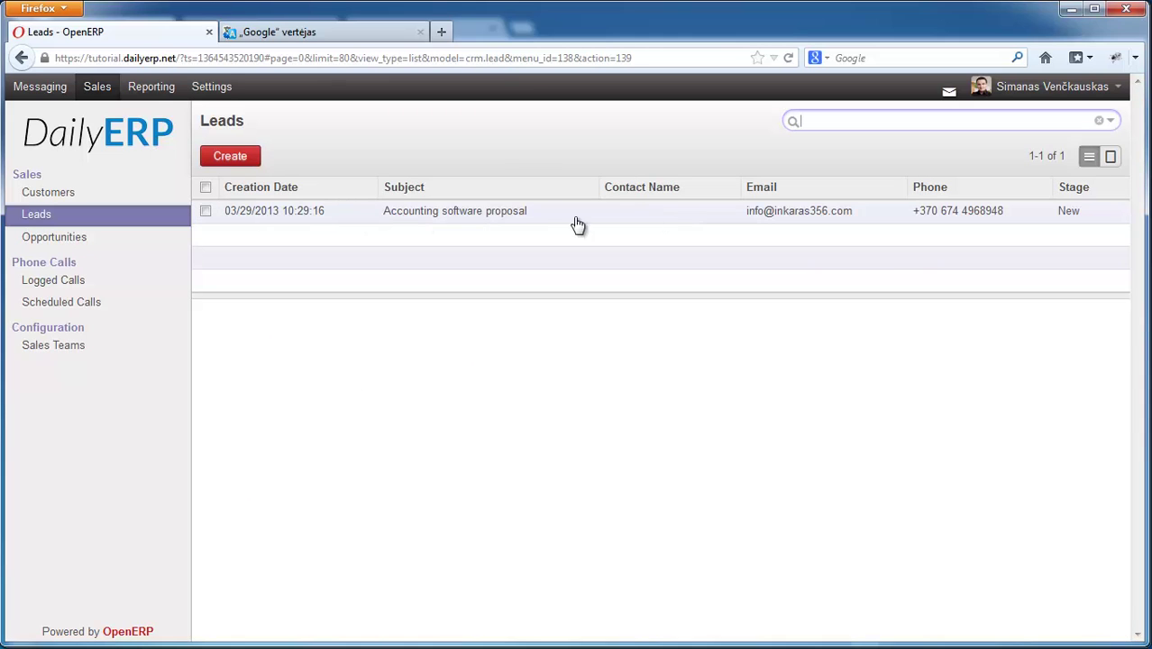
left_click(427, 214)
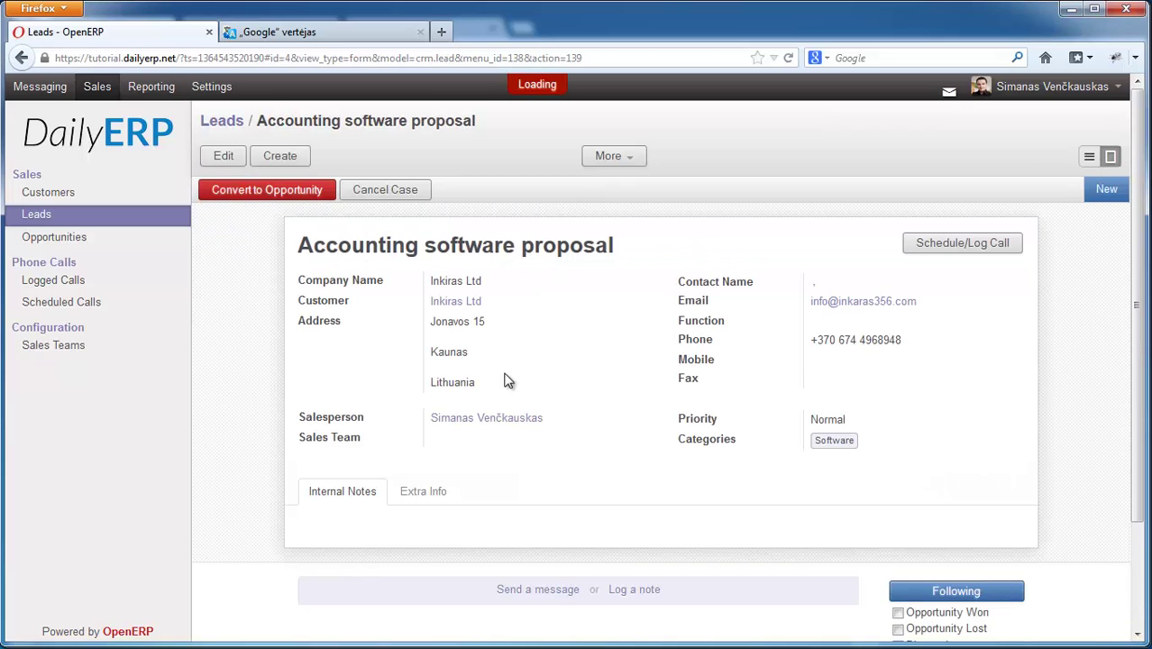
scroll(920, 470, "down", 3)
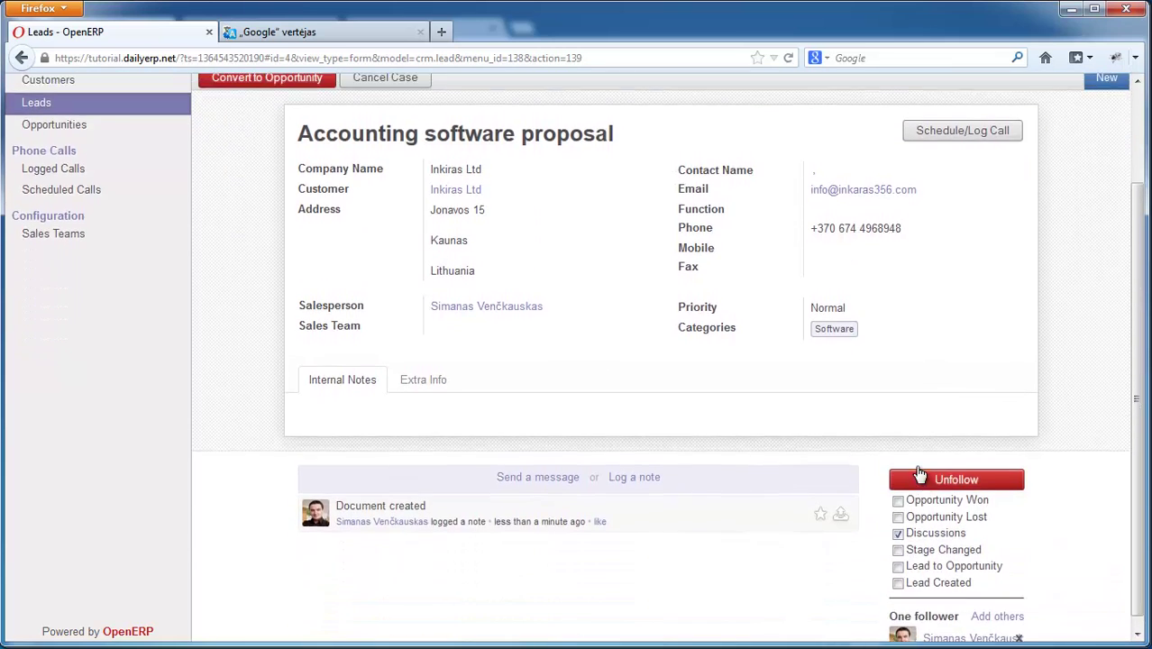
scroll(468, 207, "up", 3)
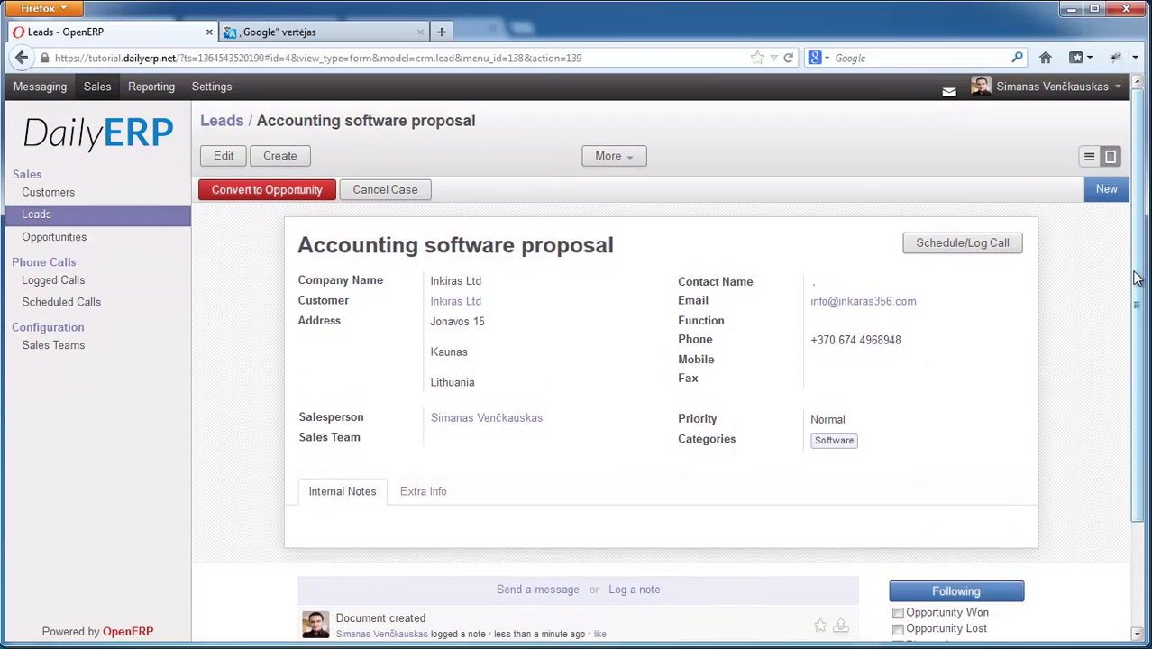
scroll(1138, 280, "down", 3)
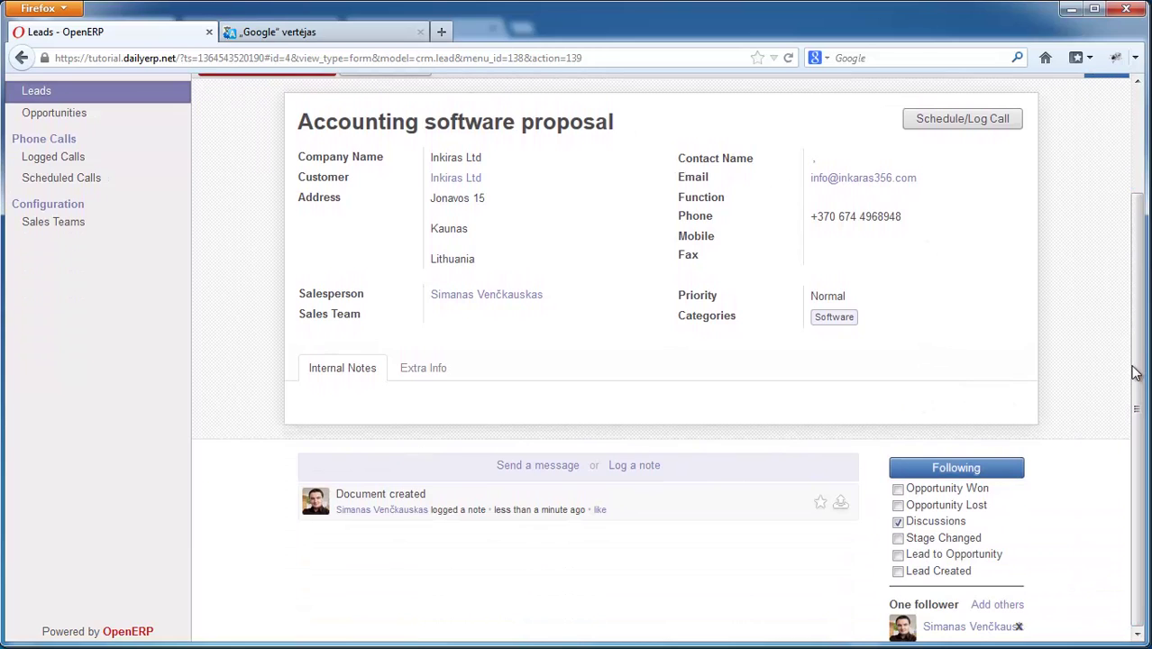
left_click_drag(1137, 383, 1140, 450)
left_click_drag(1137, 441, 1138, 440)
left_click_drag(1143, 397, 1142, 391)
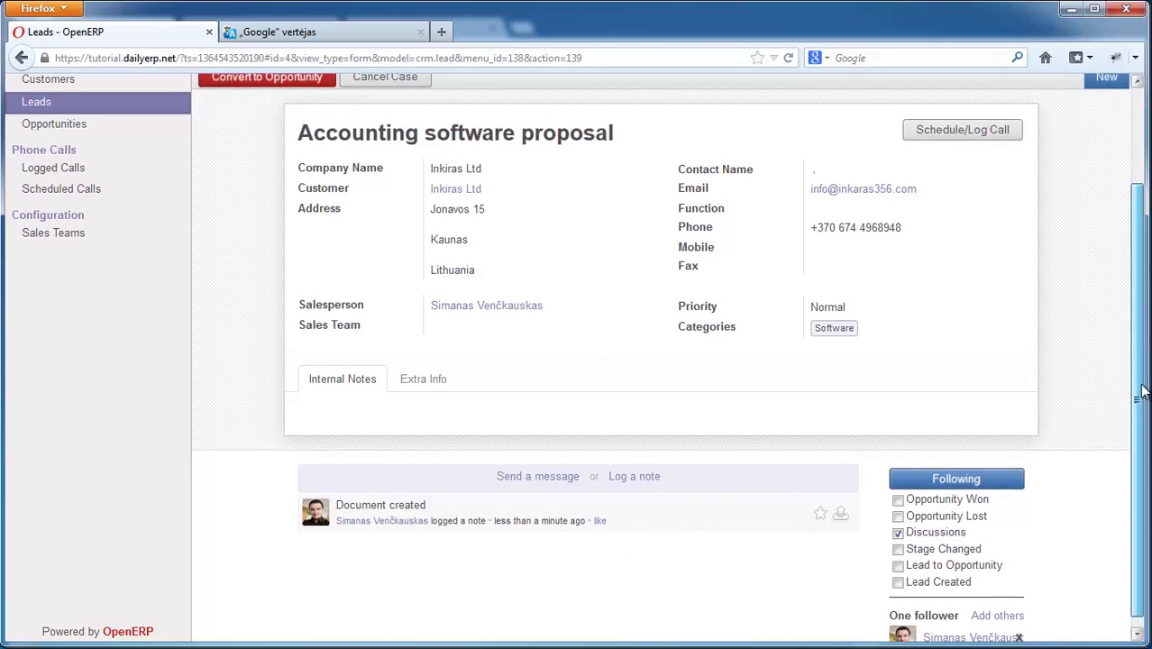
- Log the internal note 'I will contact this company on monday.' on the lead
left_click(625, 479)
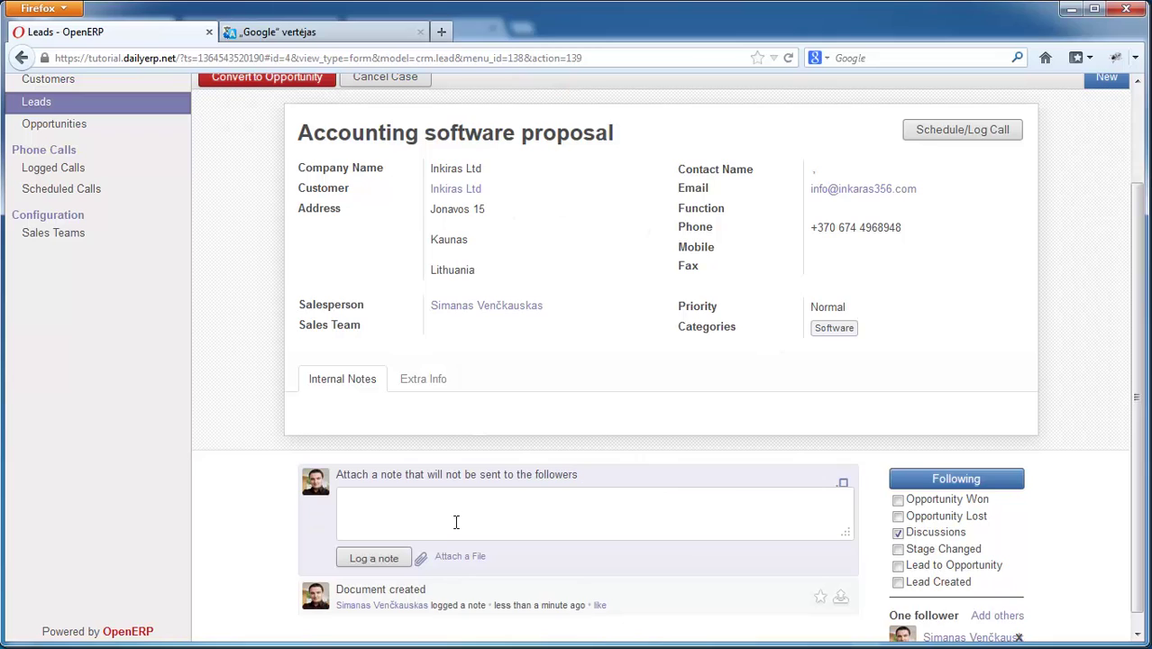
type("I will contact this company on monday.")
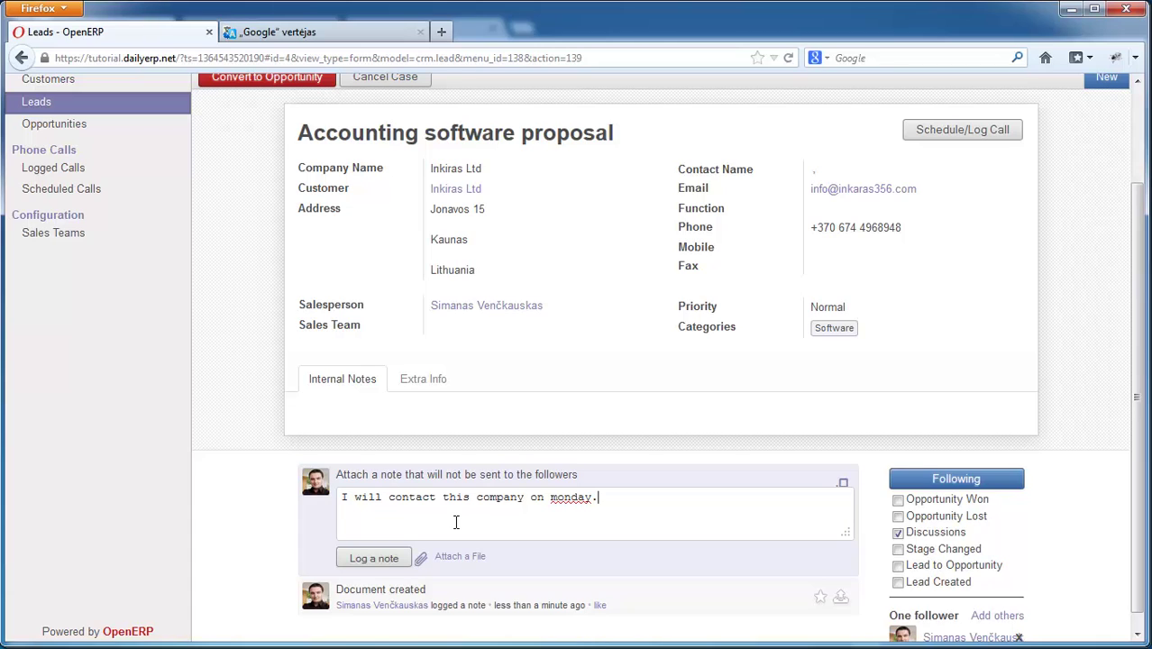
left_click(373, 558)
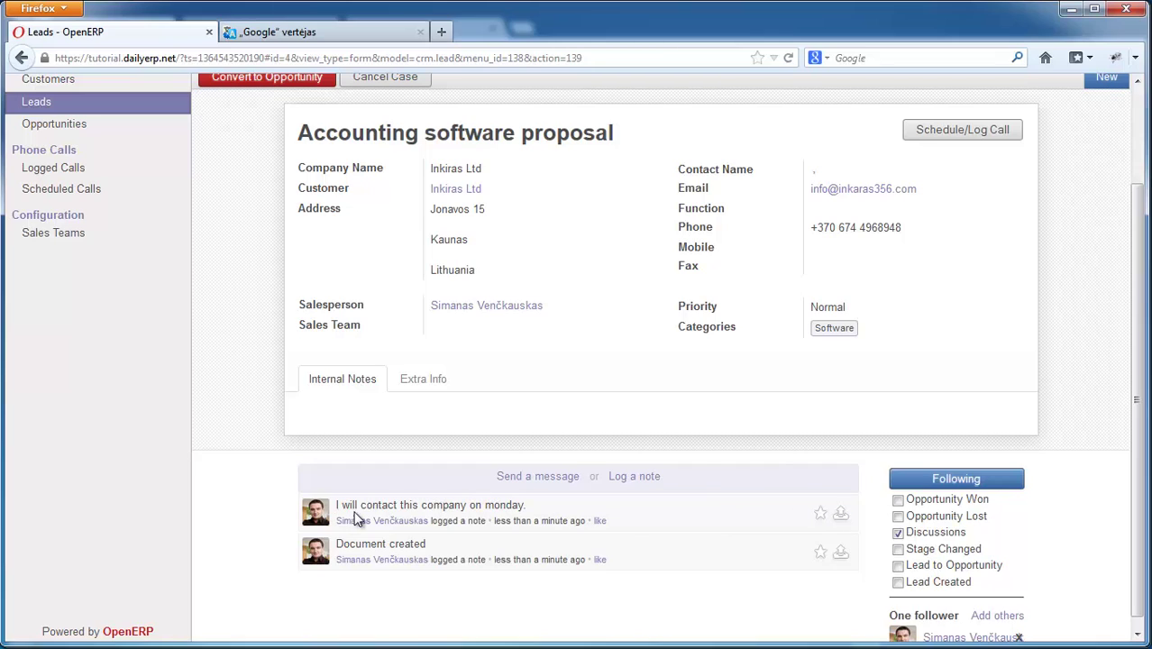
left_click_drag(344, 505, 459, 502)
left_click(449, 505)
scroll(1142, 400, "up", 2)
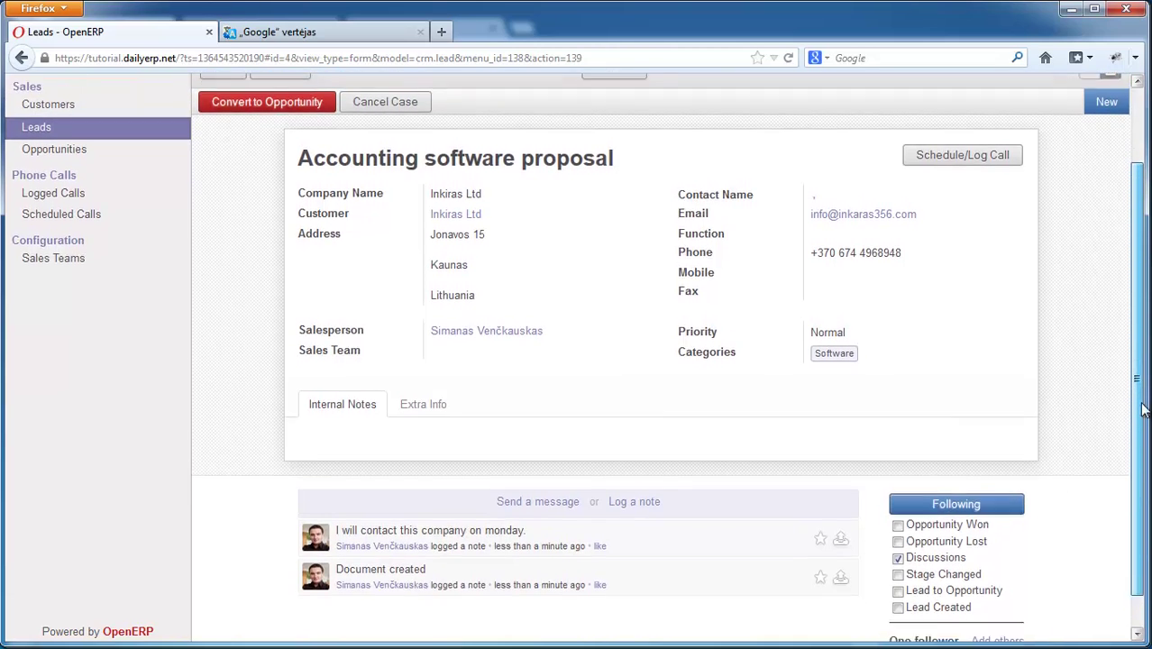
scroll(1142, 399, "down", 1)
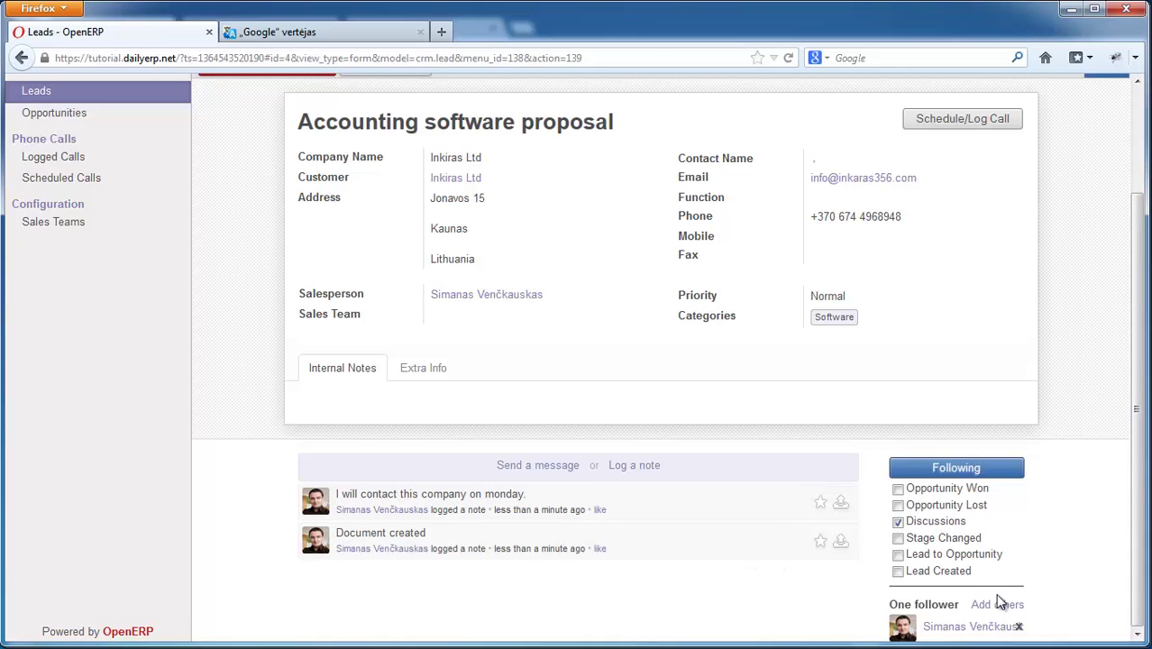
scroll(1134, 473, "up", 2)
scroll(1140, 496, "down", 2)
scroll(1133, 396, "up", 2)
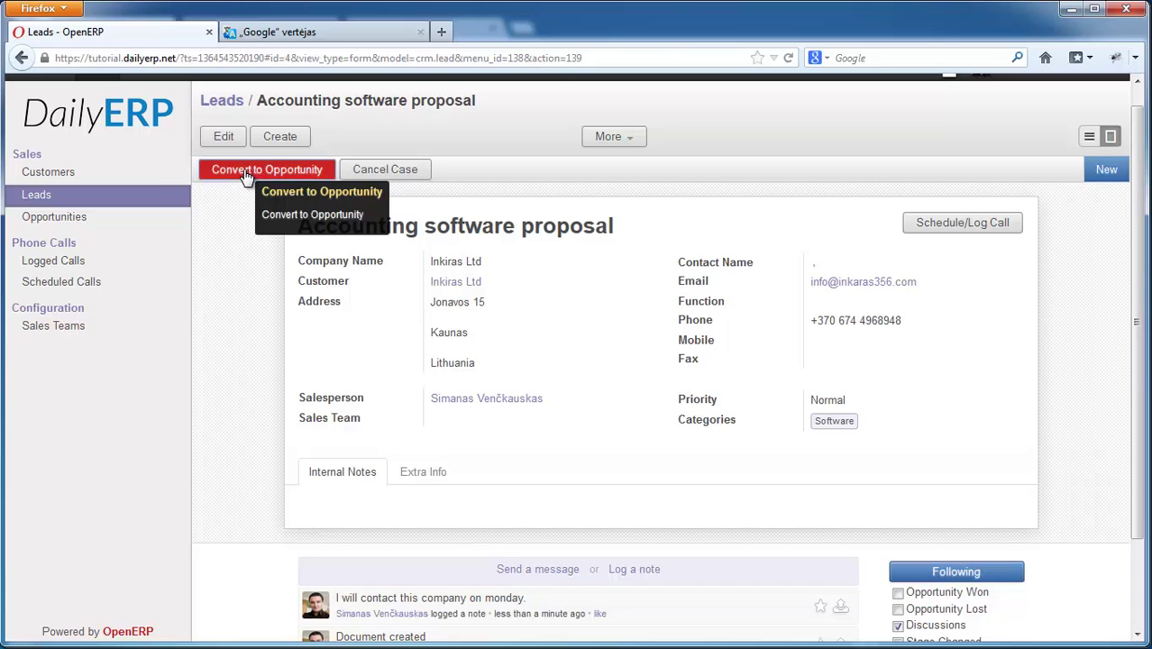
- Convert the lead into a new opportunity linked to the existing customer Inkiras Ltd
left_click(248, 176)
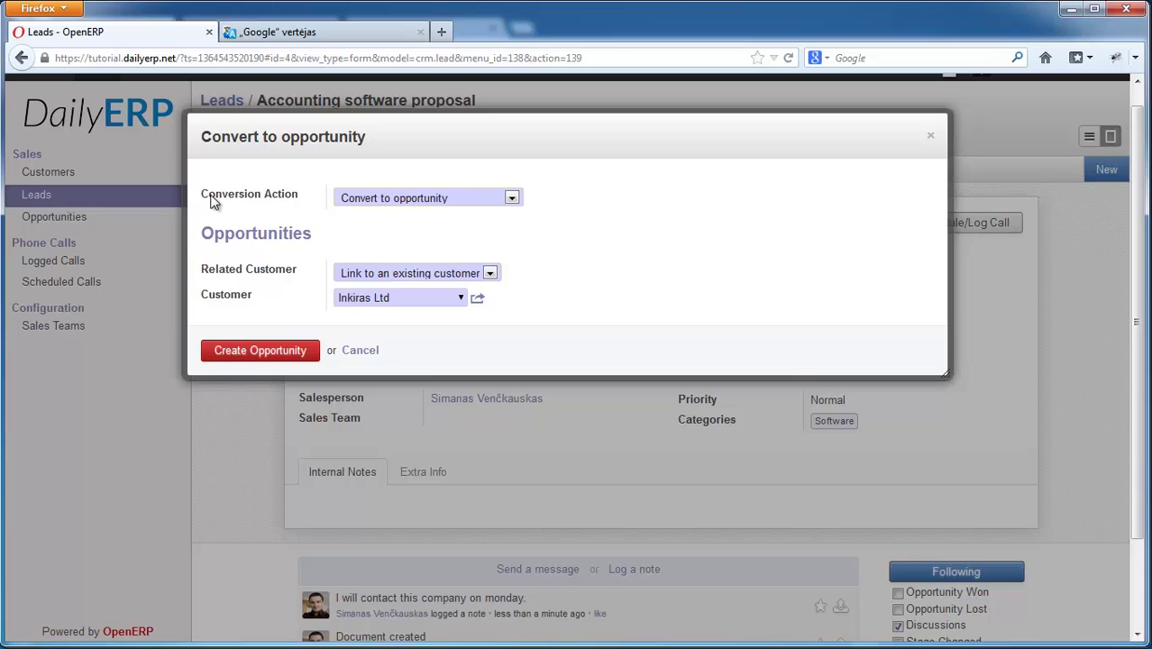
left_click(425, 205)
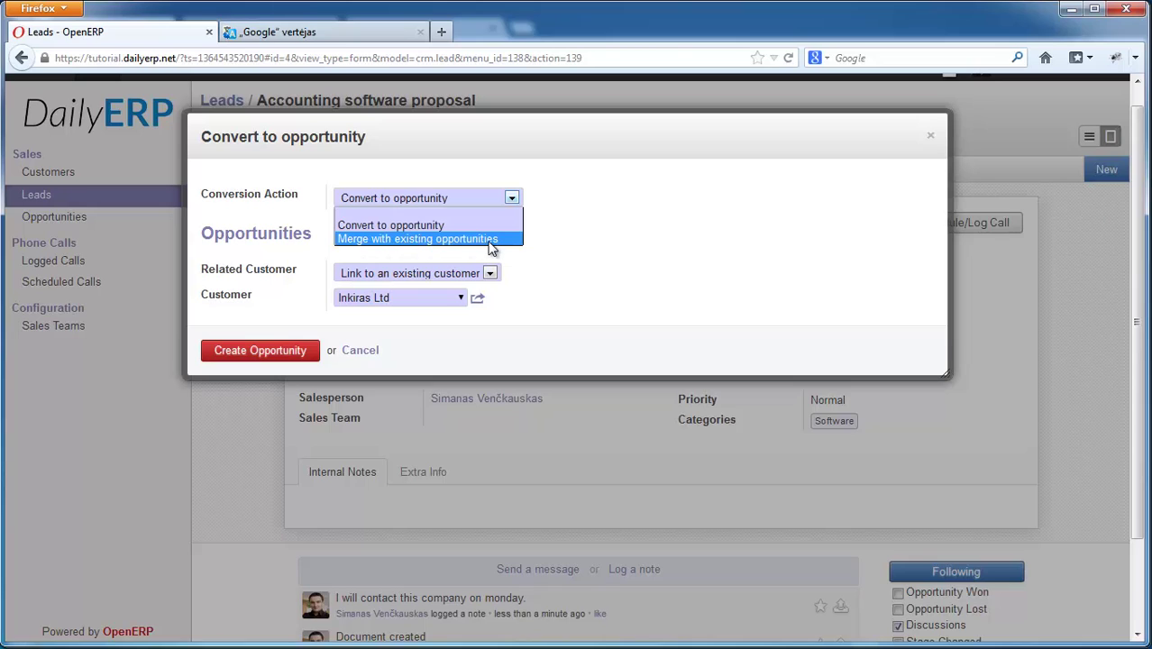
left_click(398, 226)
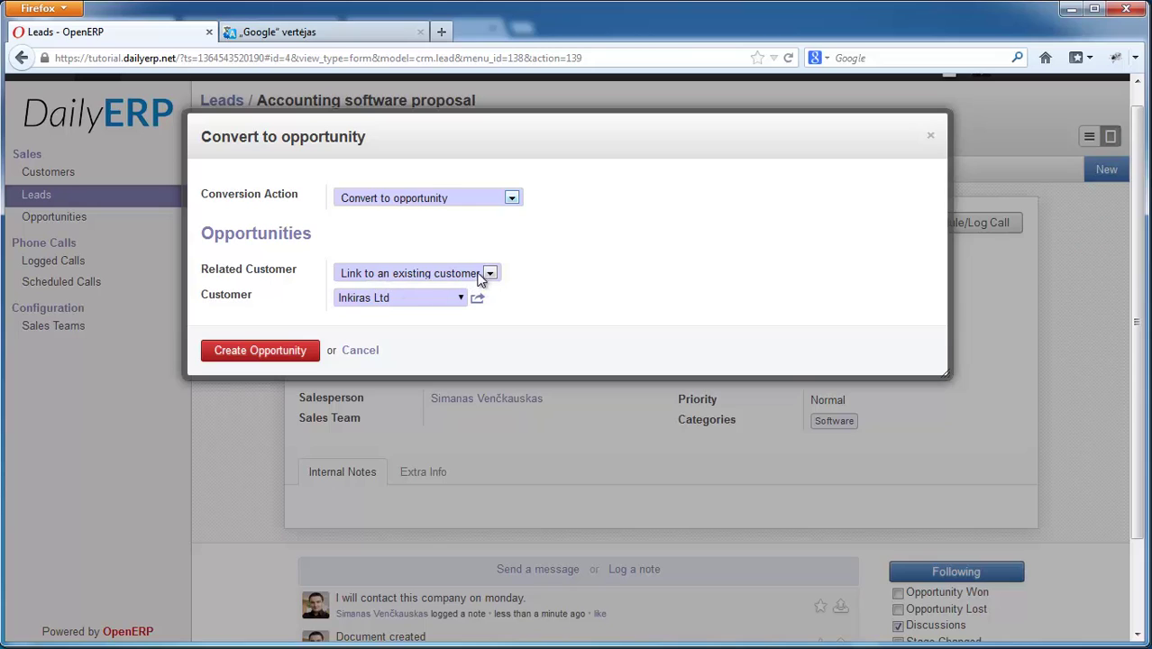
left_click(401, 274)
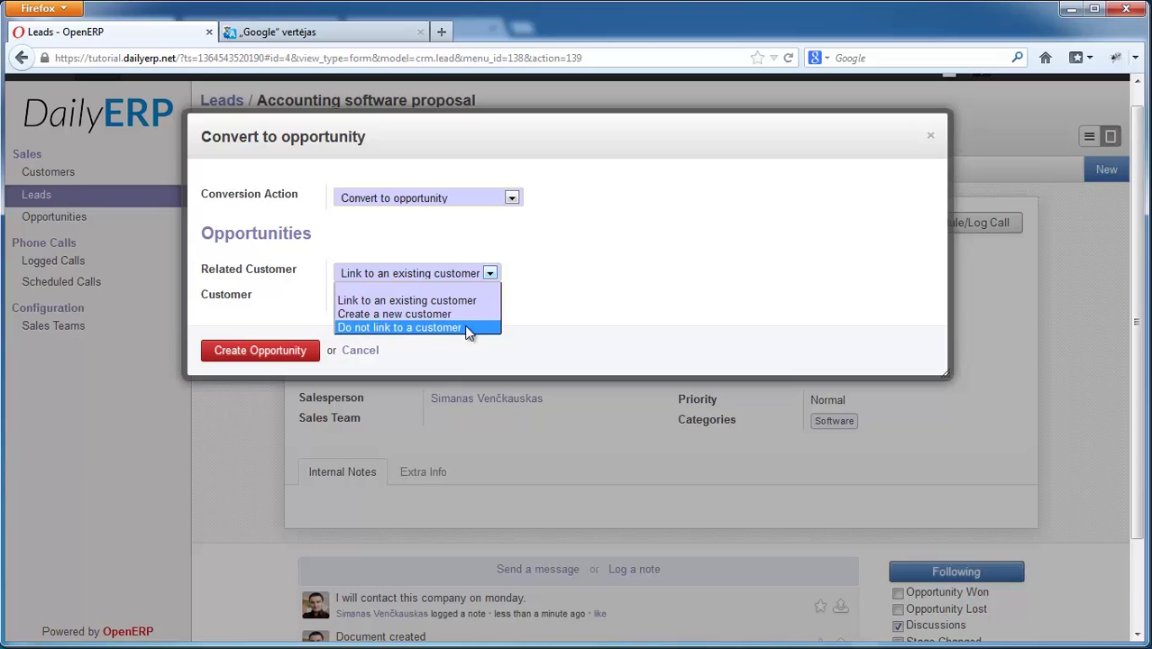
left_click(583, 308)
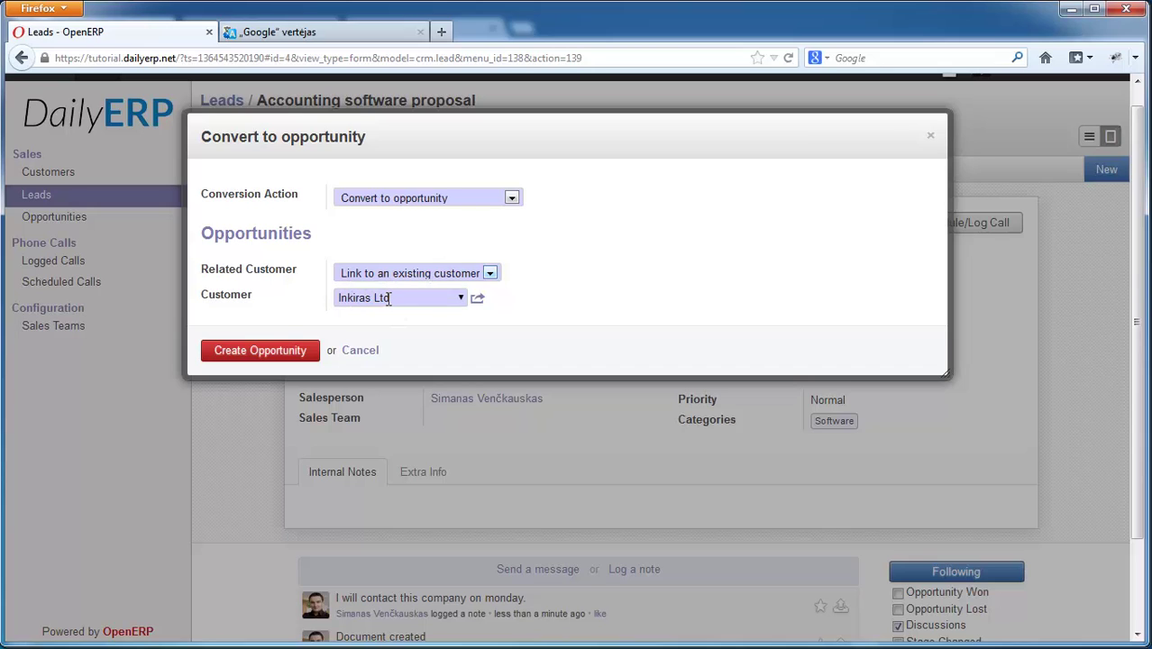
left_click(257, 353)
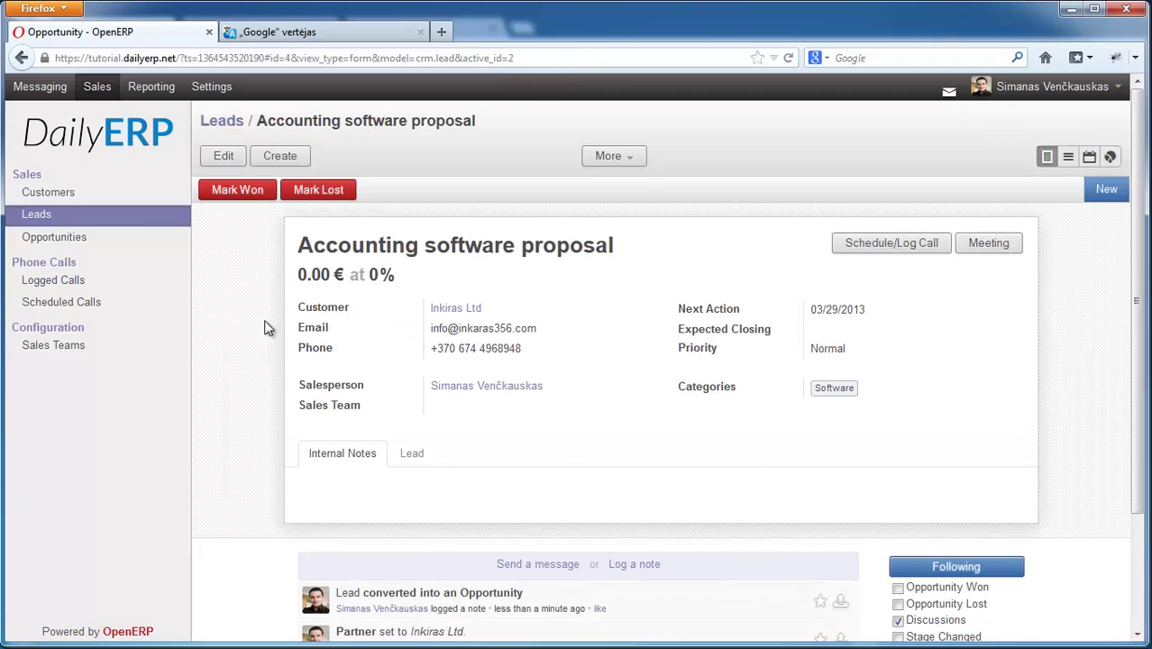
- Go from the Leads list to the Opportunities board
left_click(40, 219)
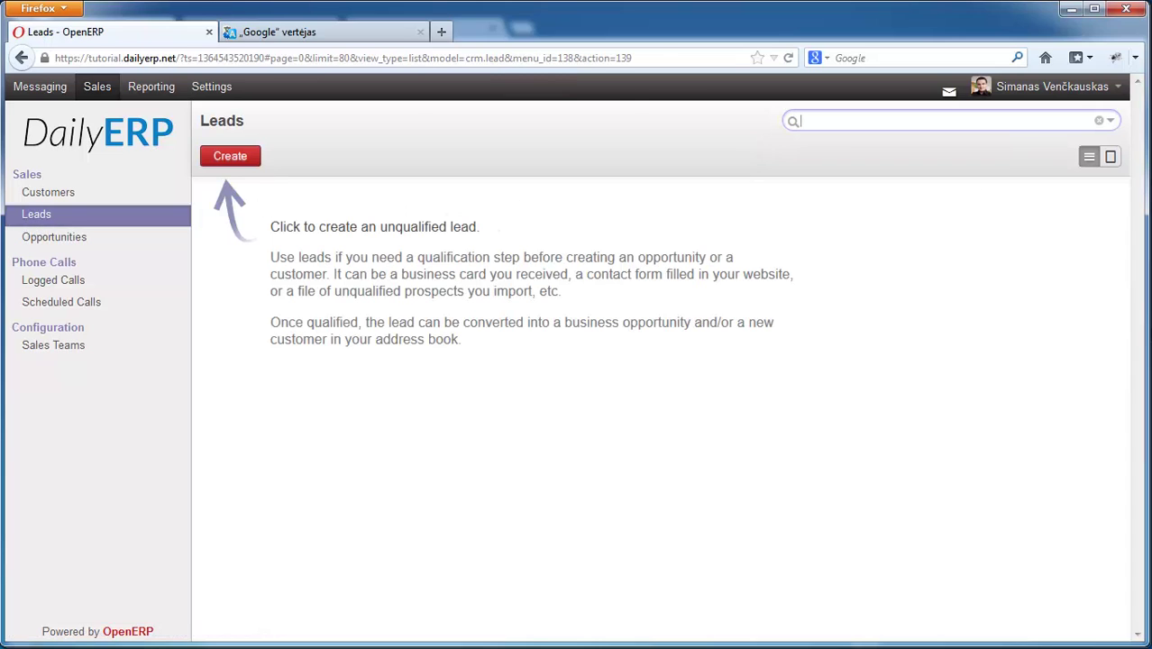
left_click(54, 240)
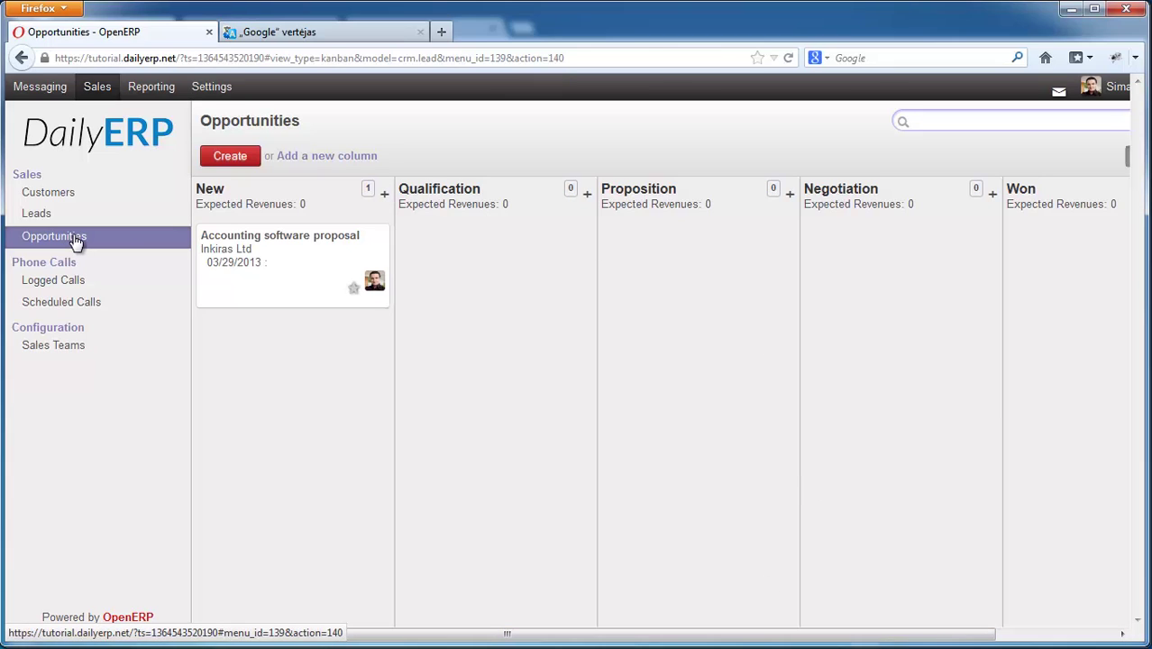
left_click_drag(505, 632, 624, 638)
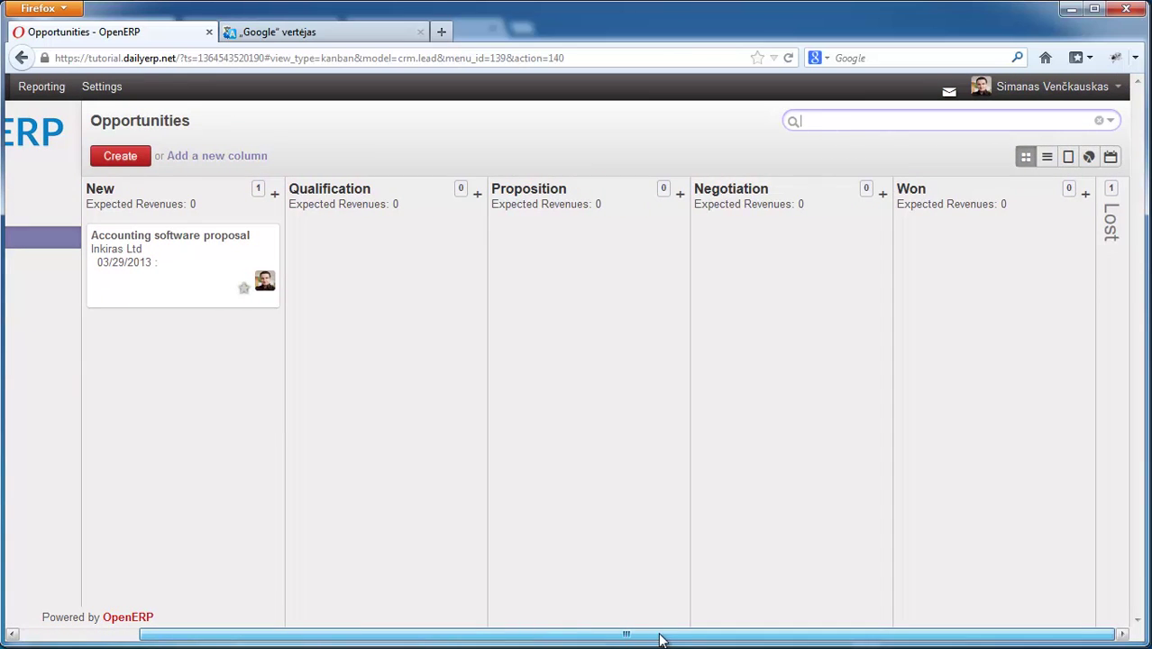
- Try the List, Graph and Calendar views of the opportunities, then return to Kanban
left_click(1047, 159)
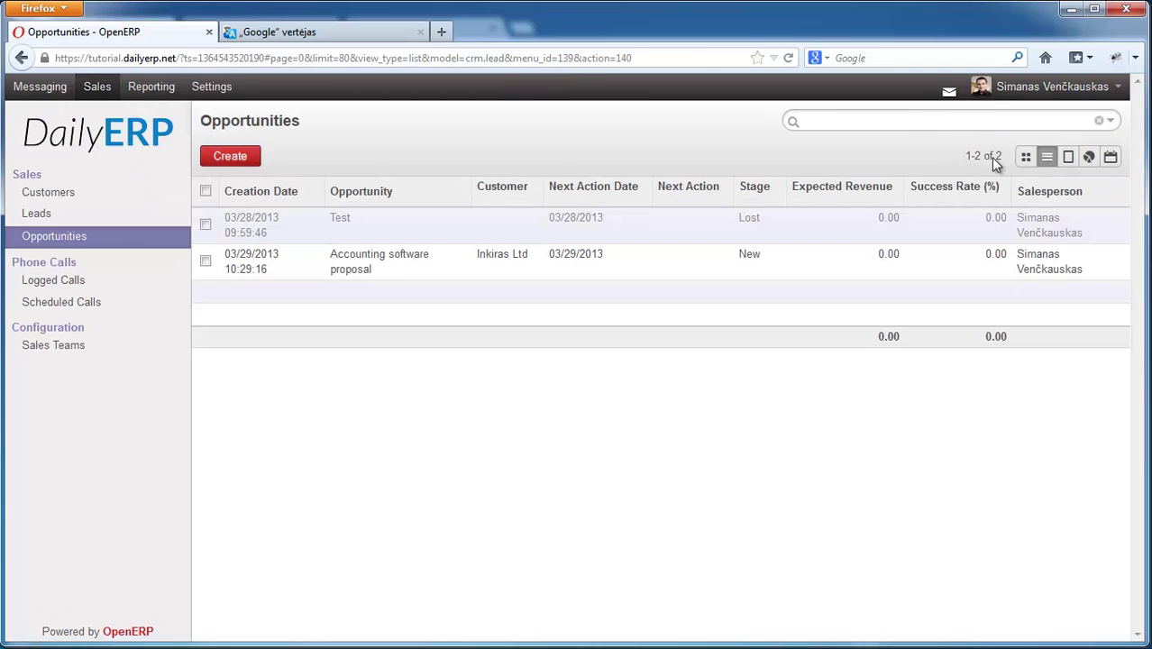
left_click(1089, 158)
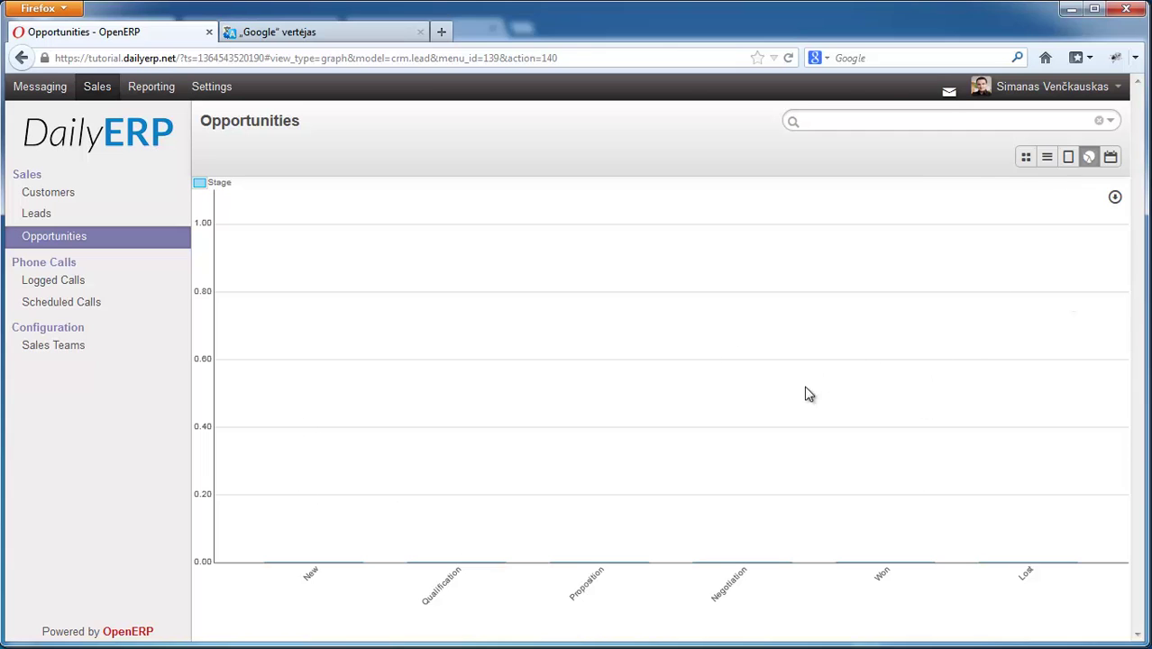
left_click(1107, 157)
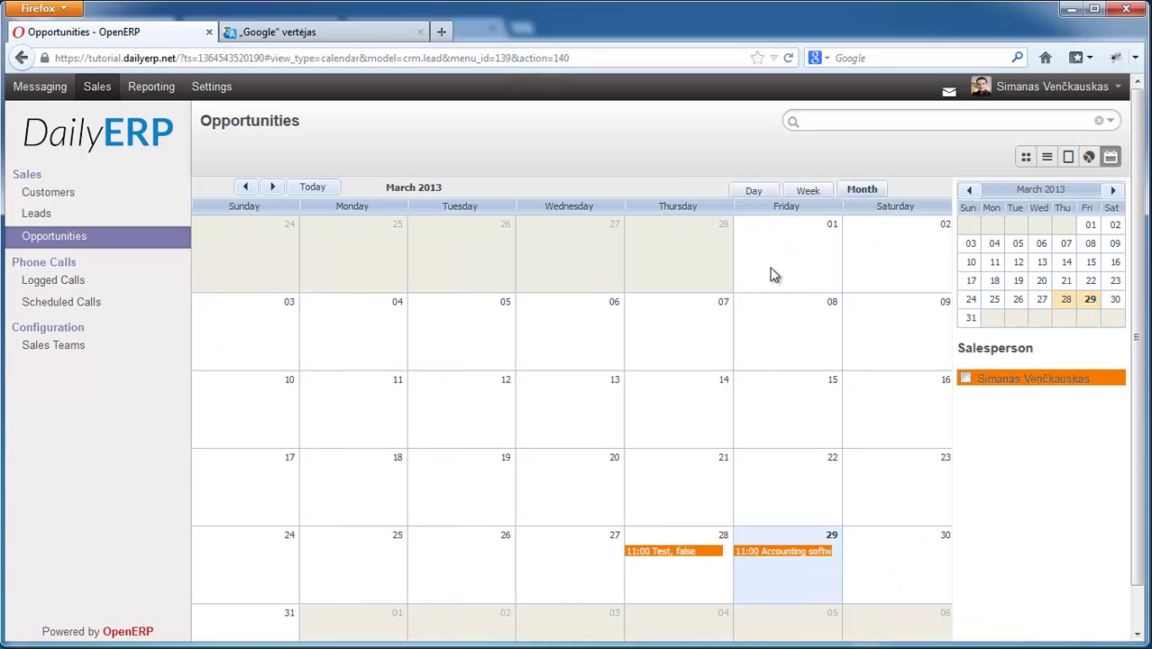
left_click(1024, 159)
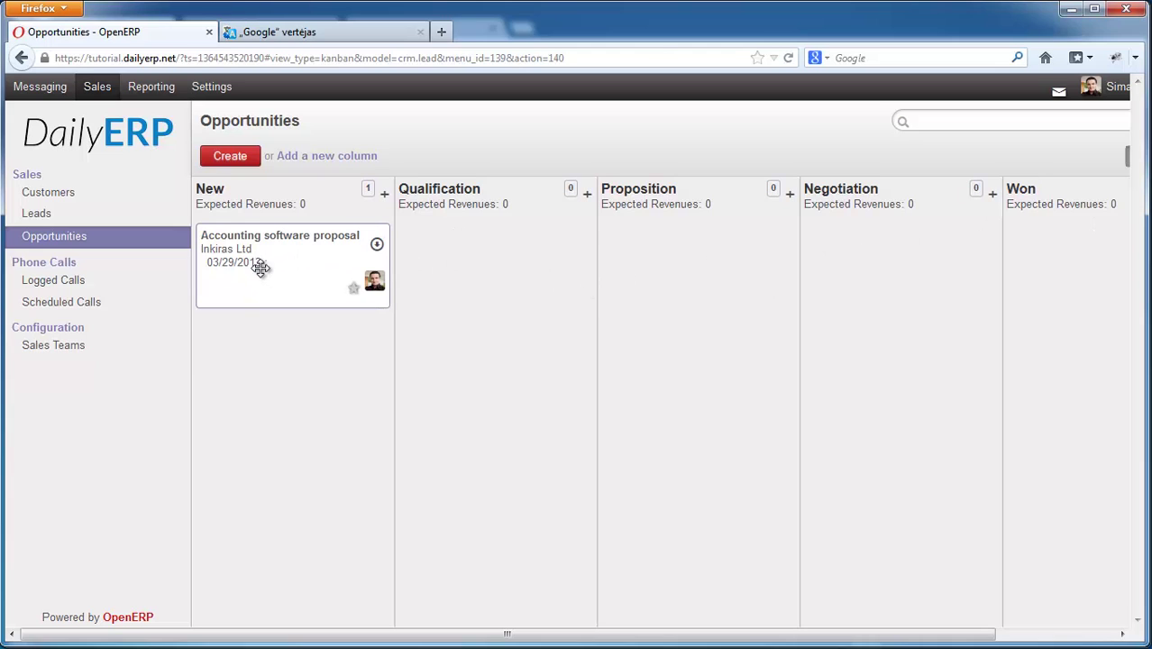
left_click_drag(299, 260, 881, 274)
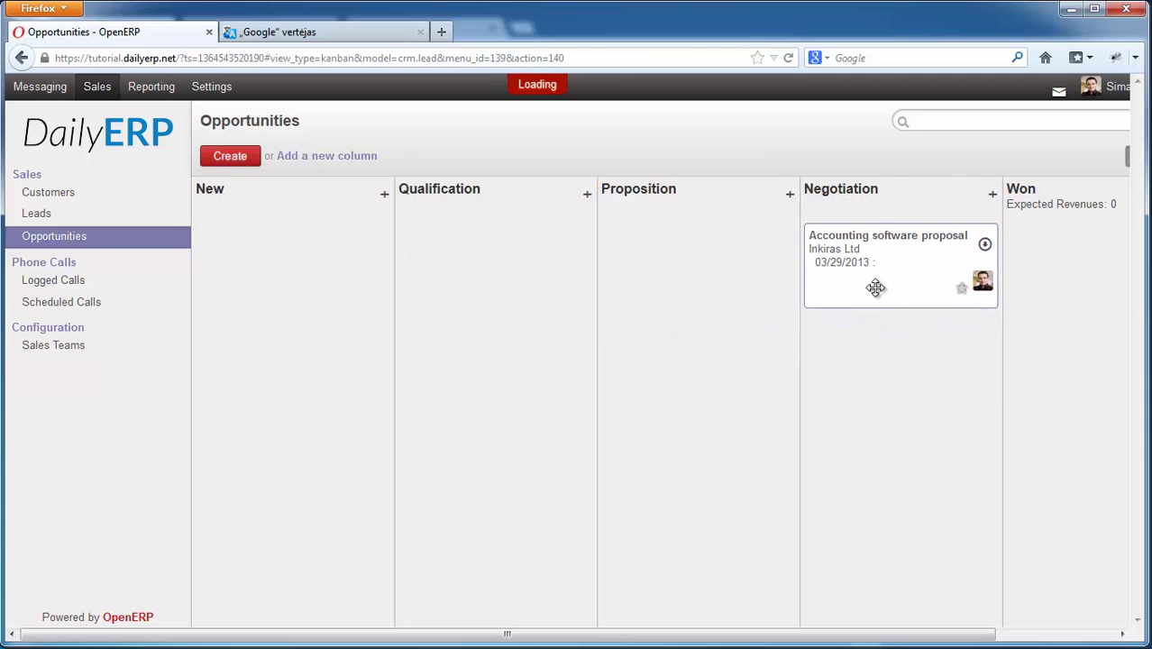
left_click_drag(848, 638, 982, 638)
mouse_move(774, 255)
left_mouse_down()
mouse_move(967, 275)
mouse_move(782, 273)
left_mouse_up()
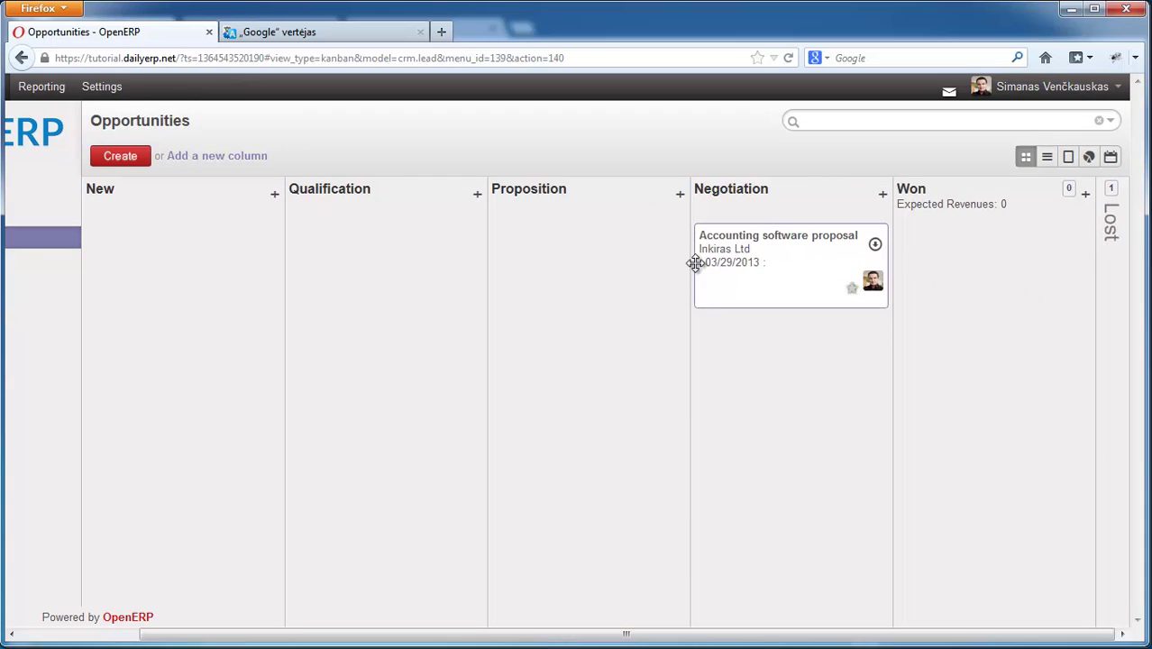
left_click_drag(802, 262, 185, 267)
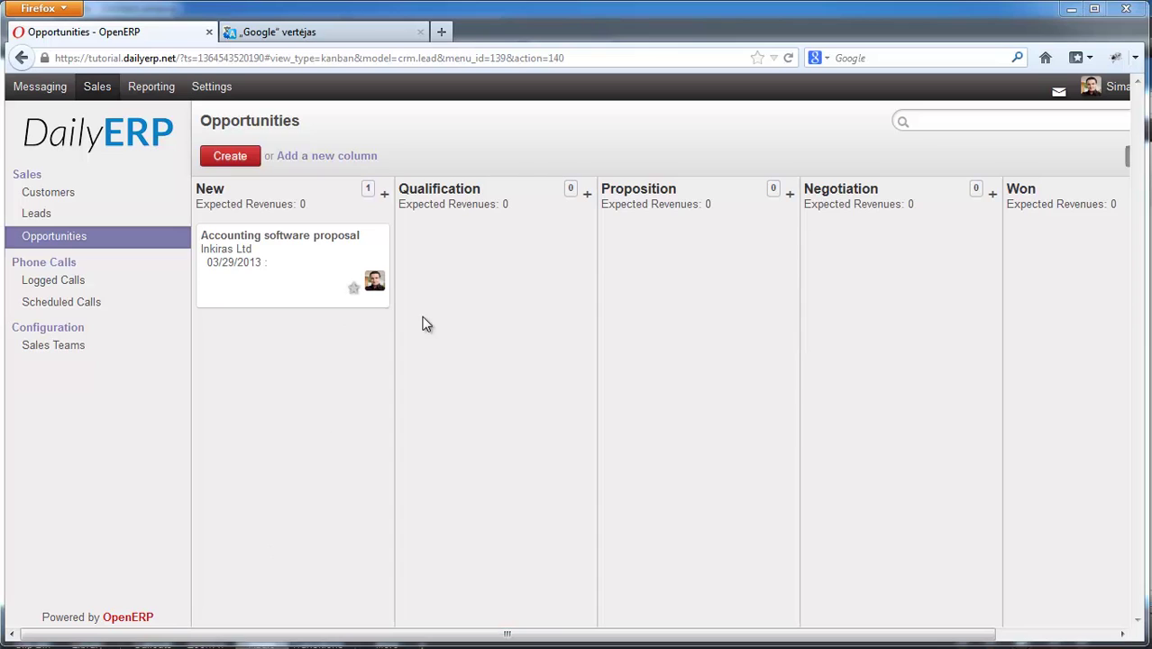
left_click(354, 289)
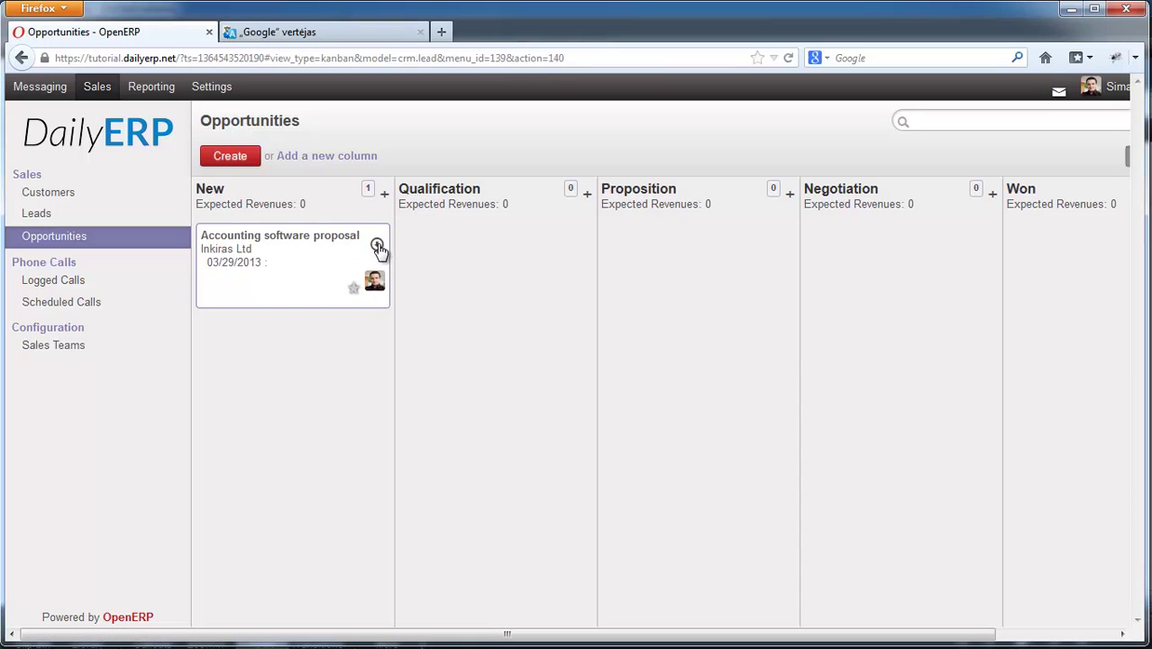
- Colour the Accounting software proposal card yellow, view its form, and return to the board
left_click(377, 246)
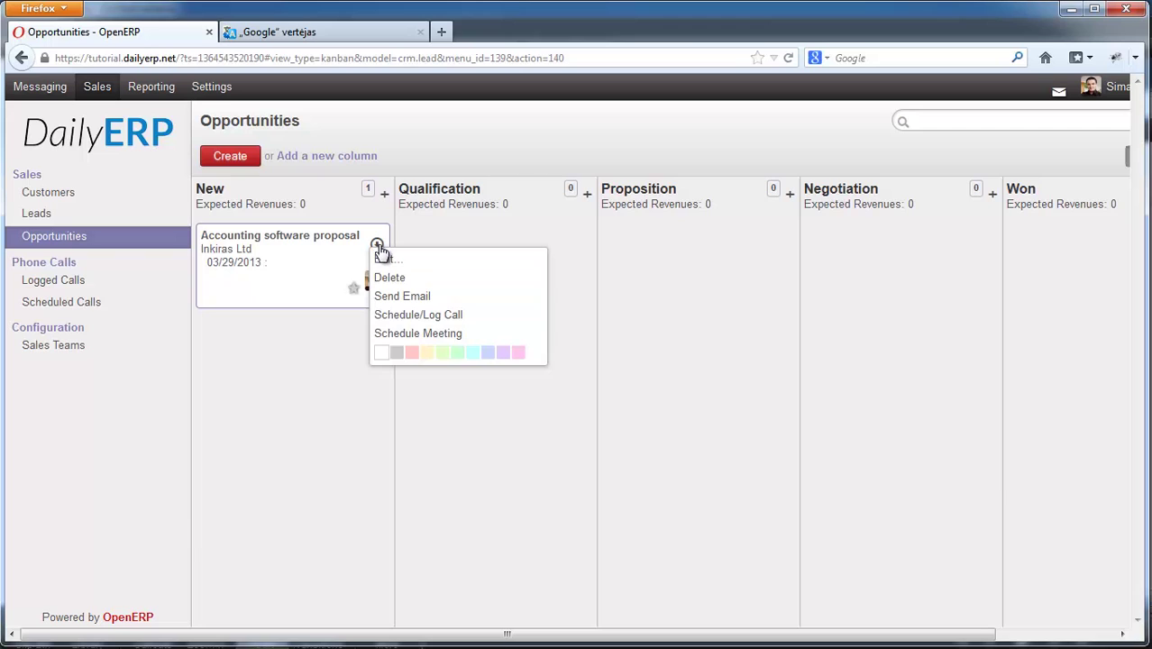
left_click(427, 355)
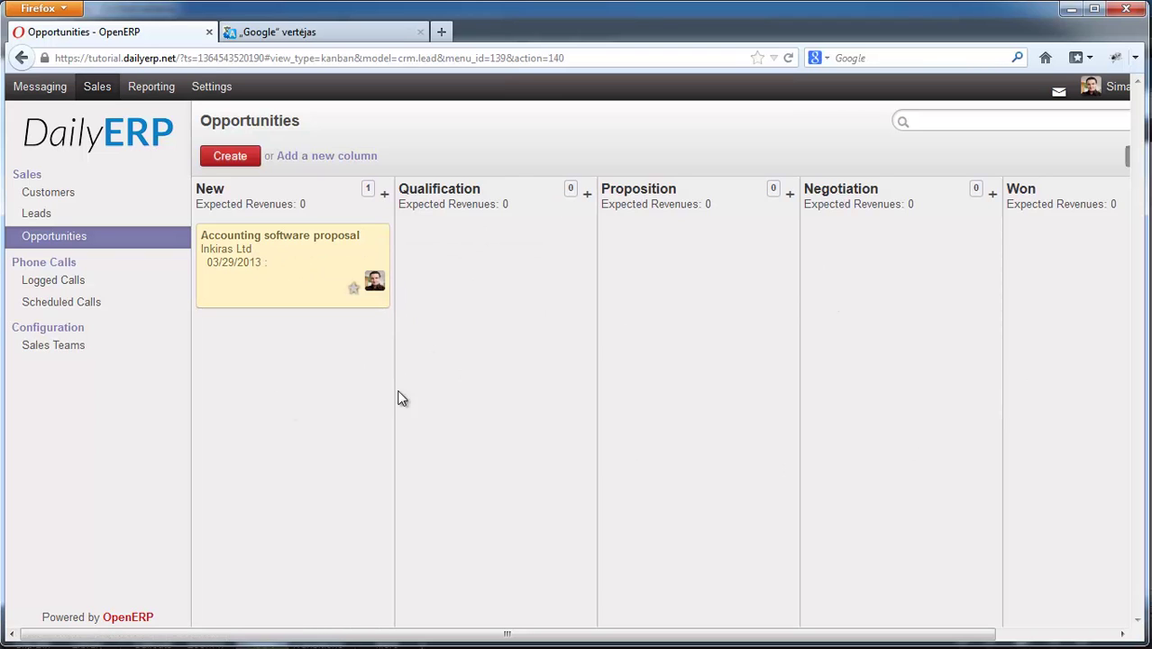
left_click(377, 246)
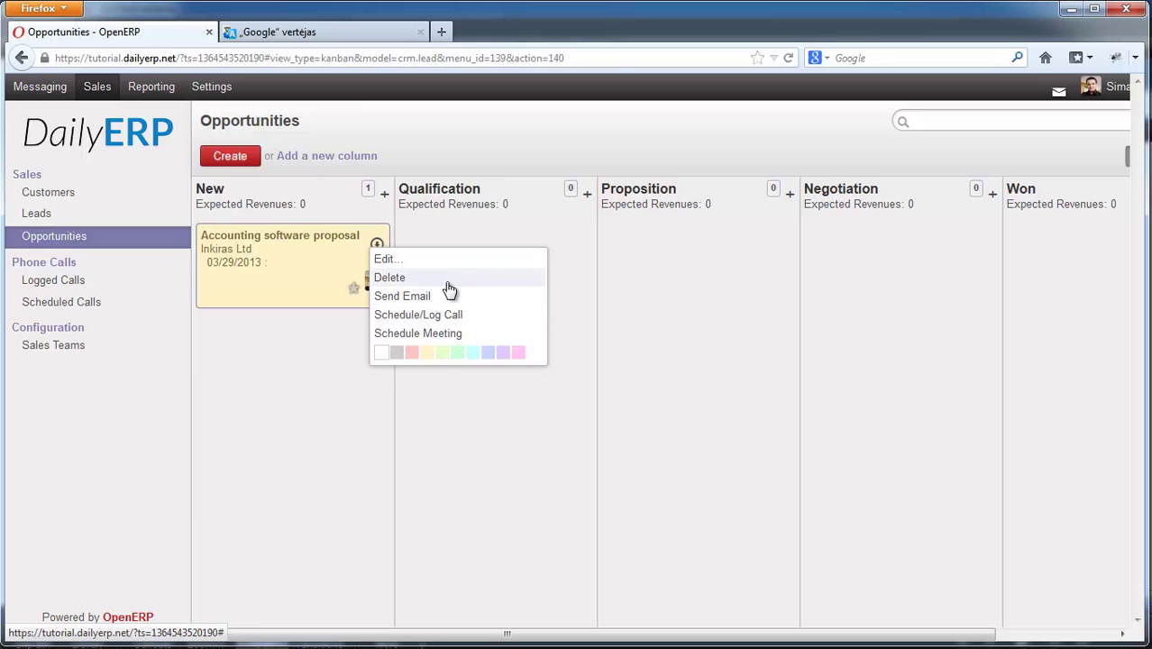
left_click(402, 260)
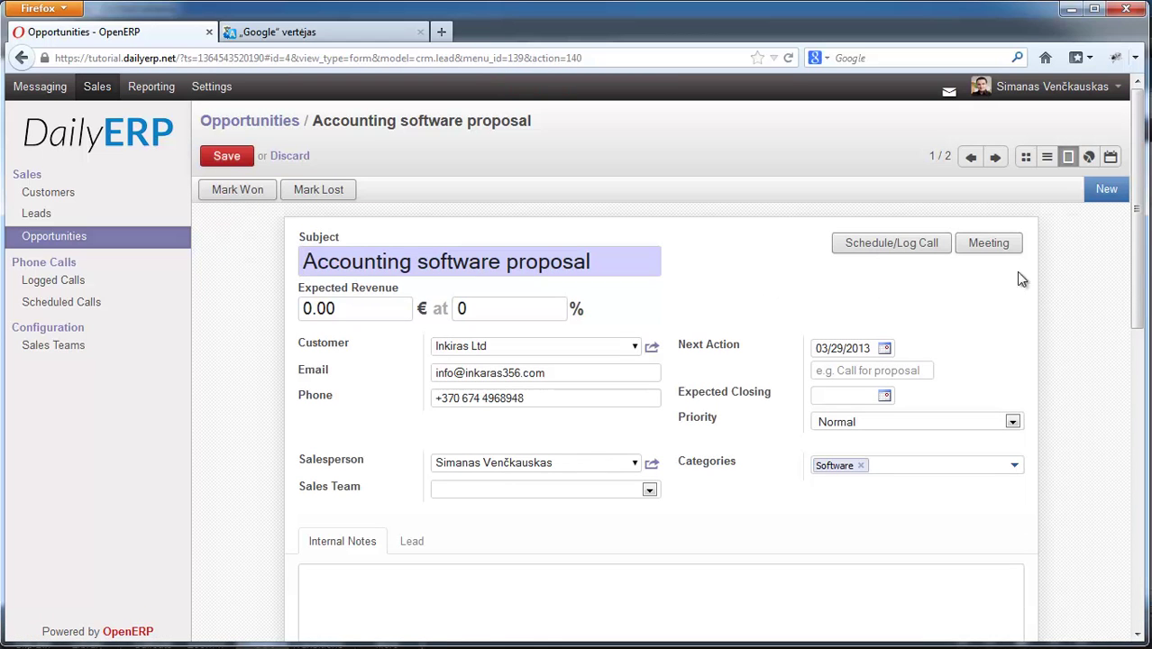
scroll(1138, 228, "down", 4)
scroll(1138, 228, "up", 3)
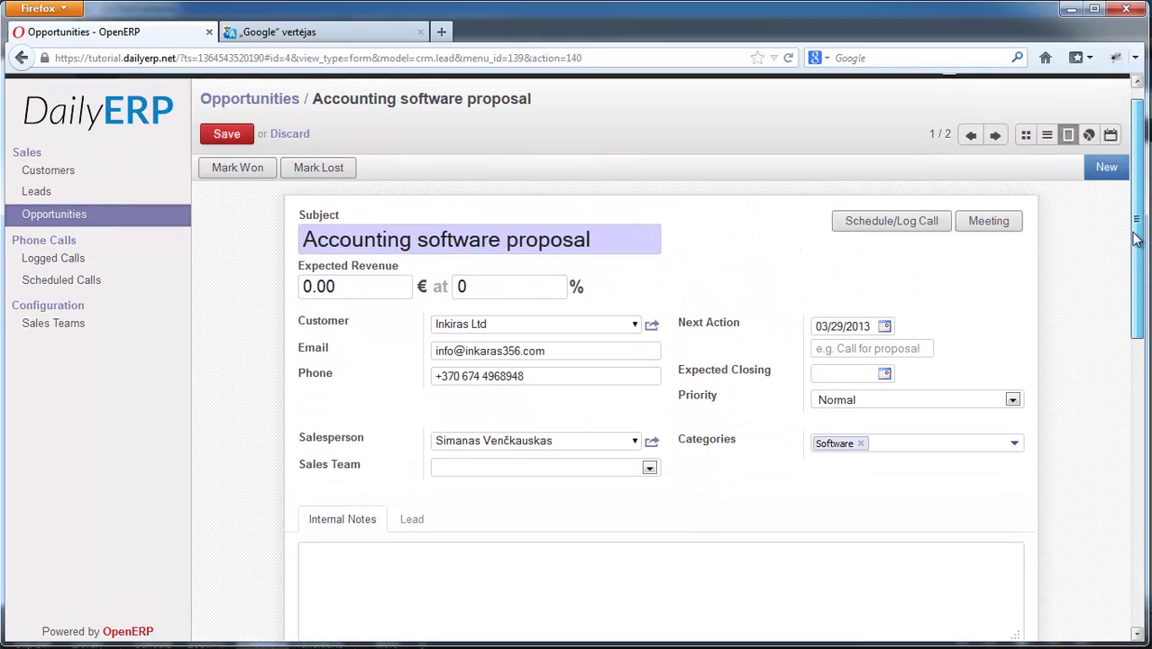
left_click(82, 215)
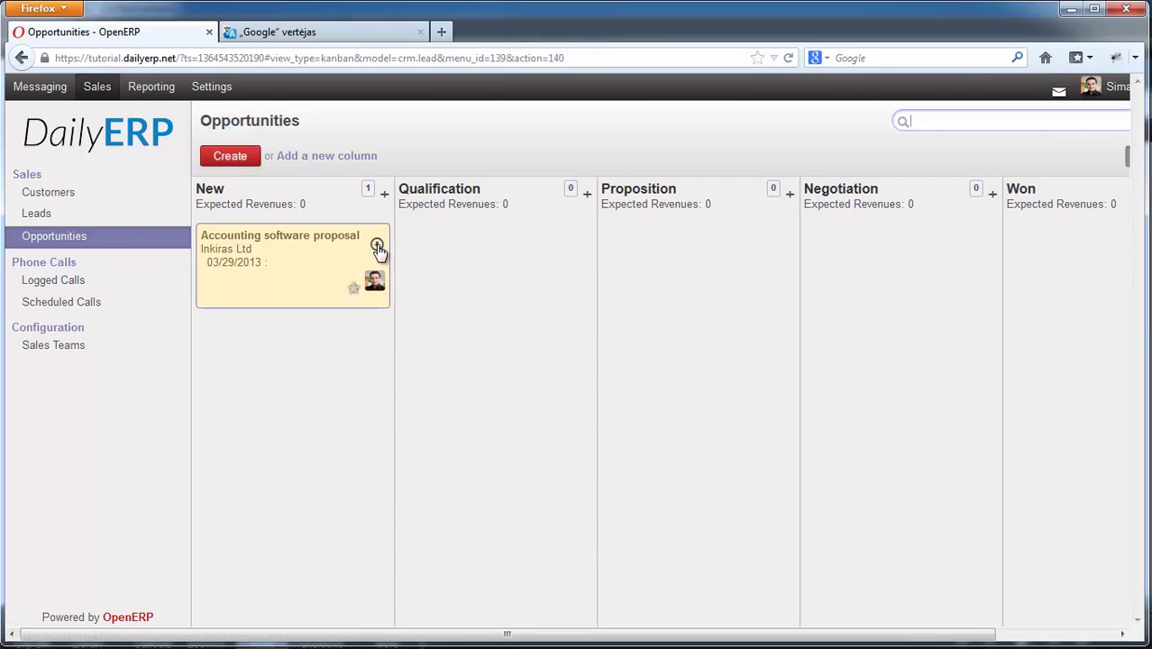
left_click(377, 246)
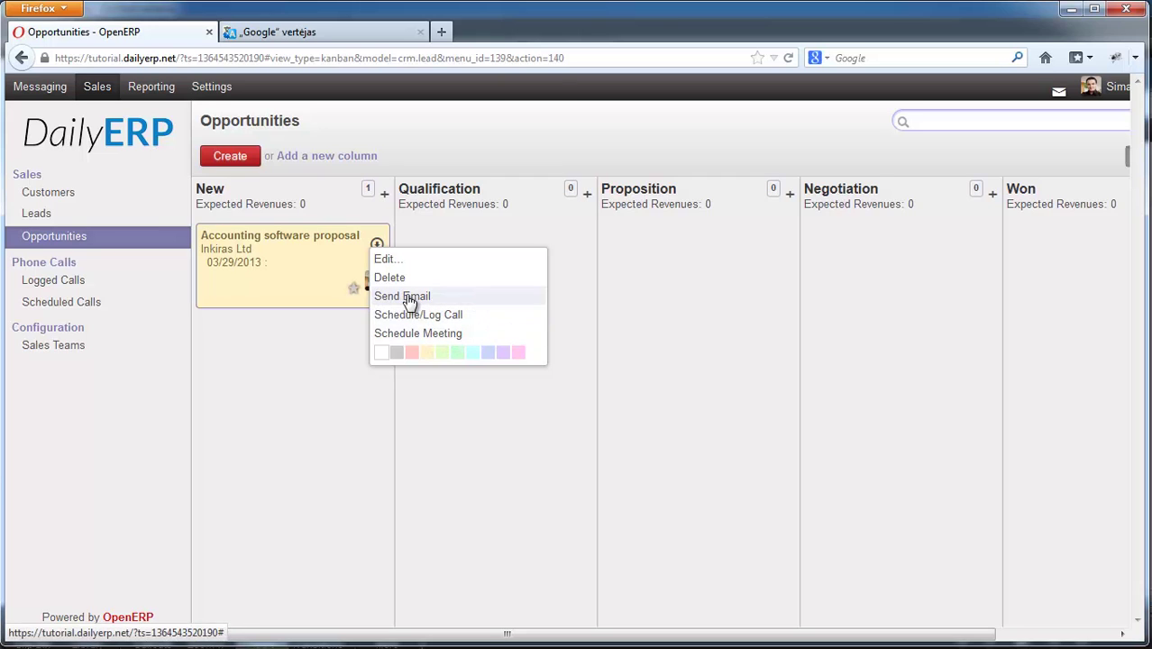
left_click(396, 297)
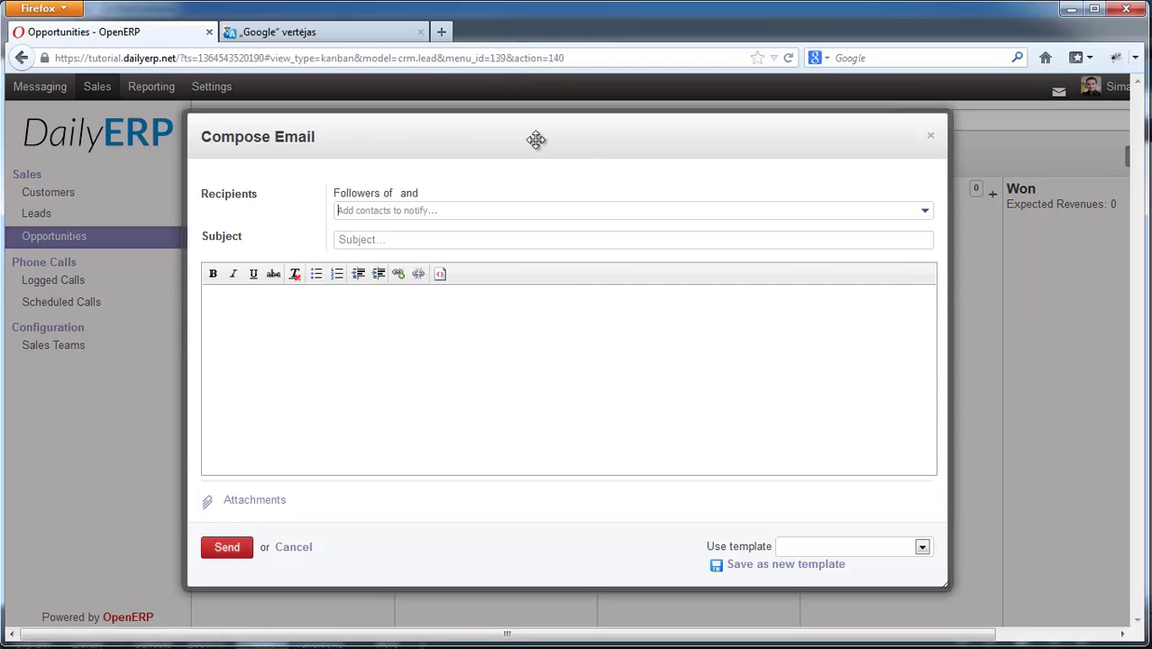
left_click_drag(500, 146, 516, 151)
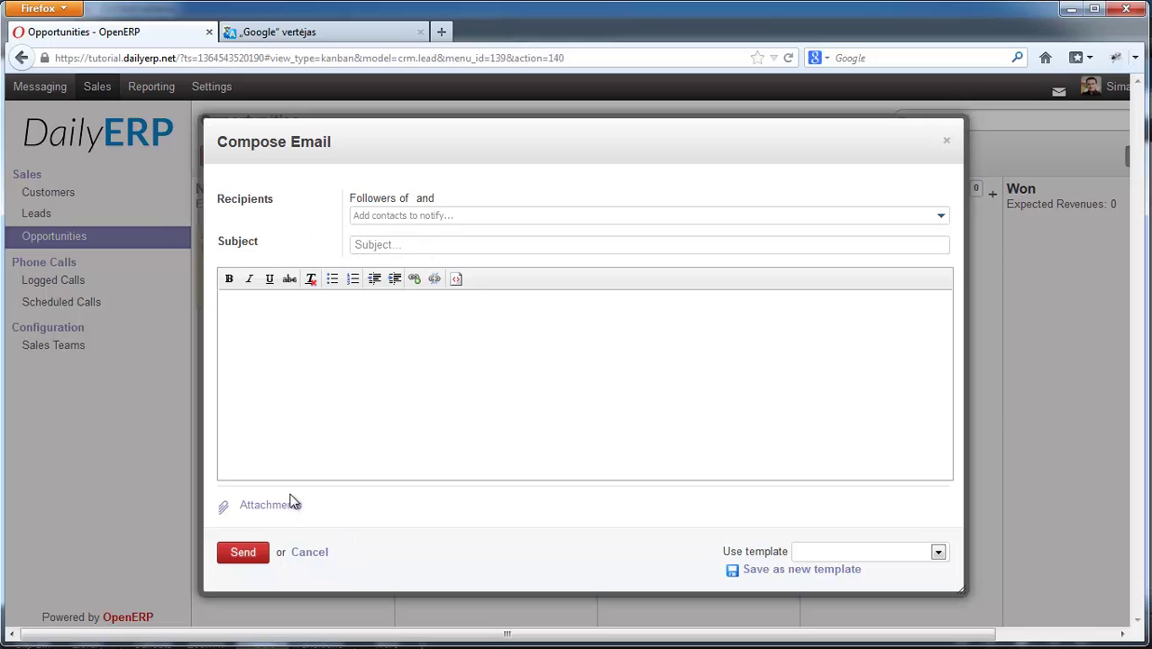
left_click(317, 552)
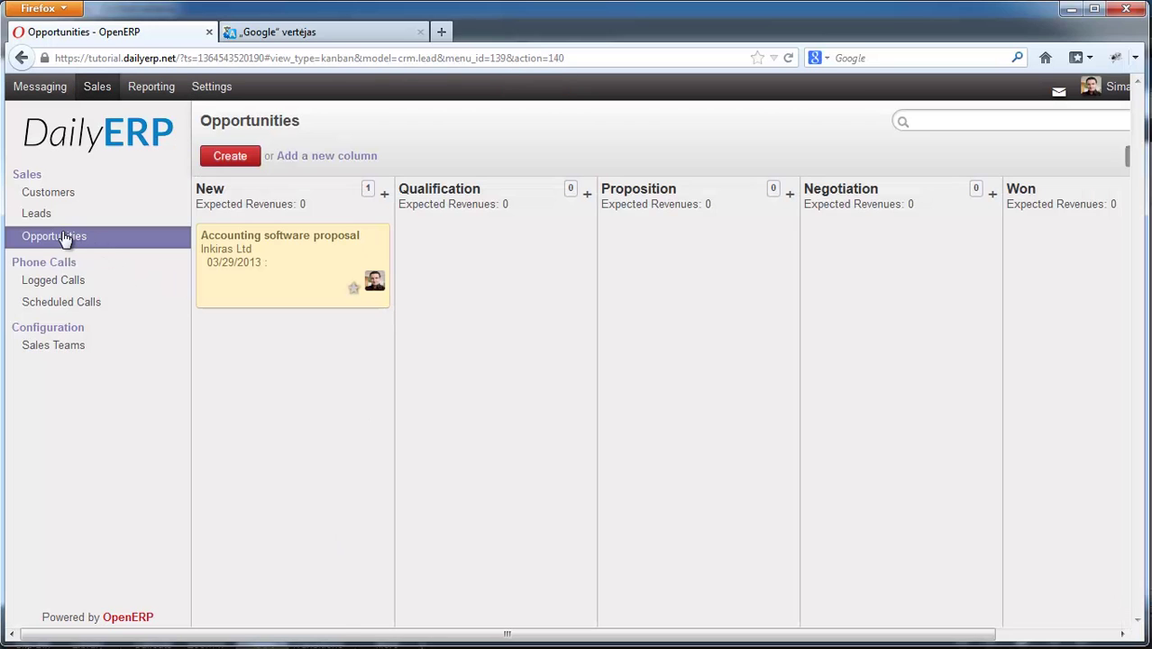
- Set the opportunity's expected revenue to 1000 and its success rate to 30%
left_click(376, 243)
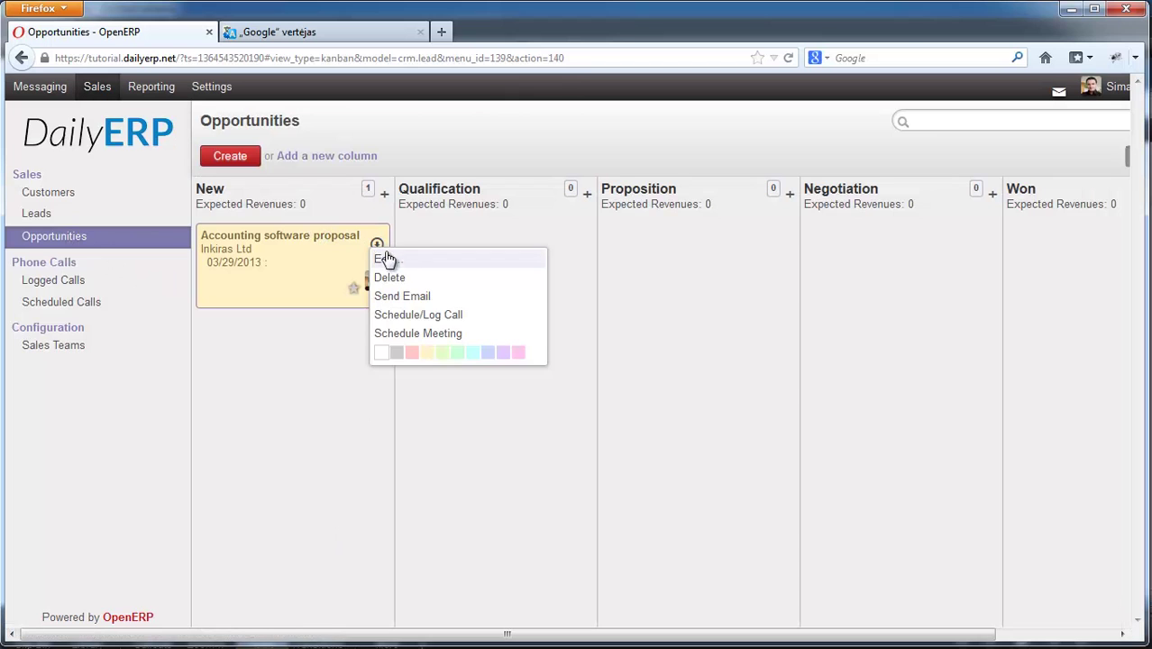
left_click(404, 261)
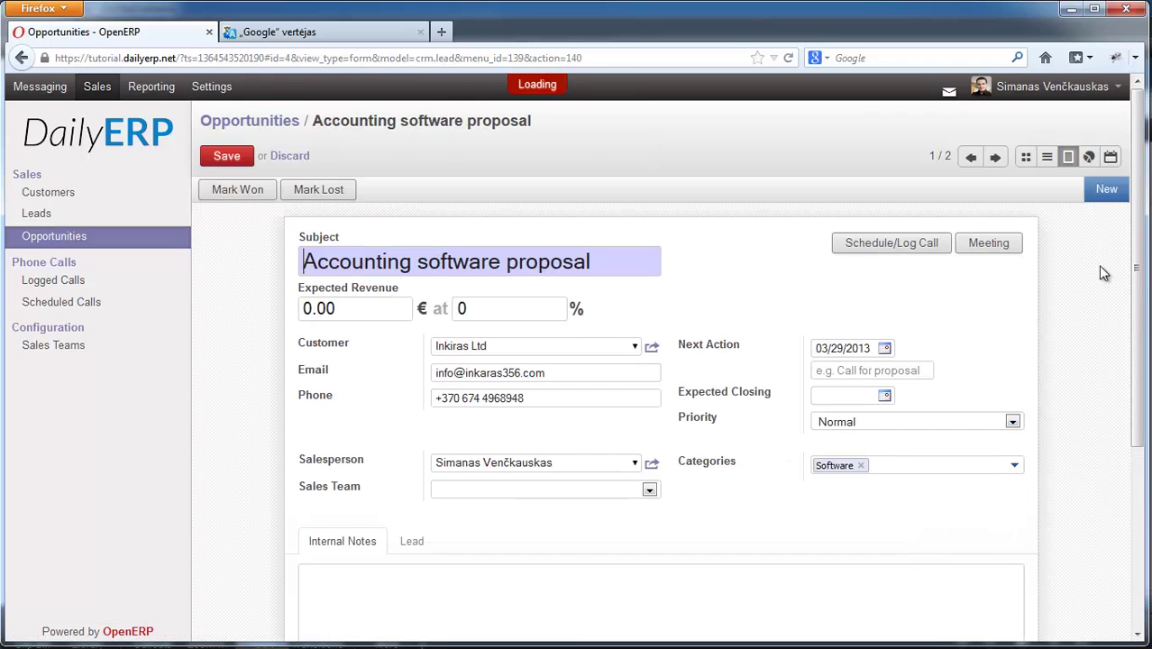
mouse_move(1138, 233)
left_mouse_down()
mouse_move(1126, 403)
mouse_move(1138, 212)
left_mouse_up()
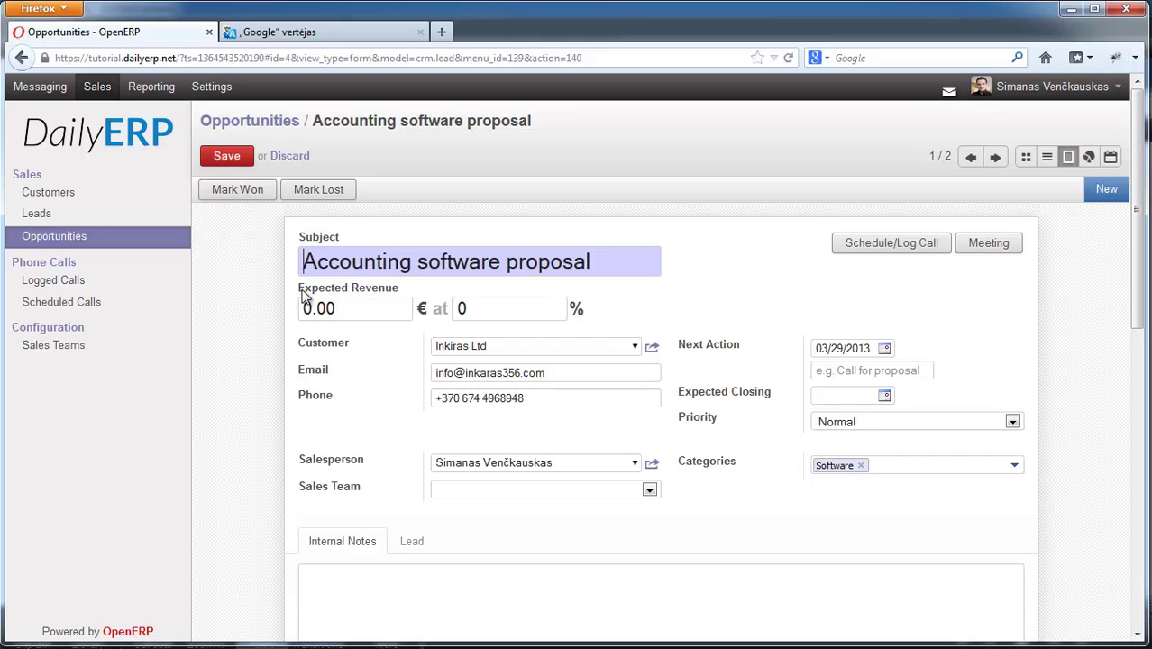
left_click_drag(311, 309, 265, 309)
type("1000")
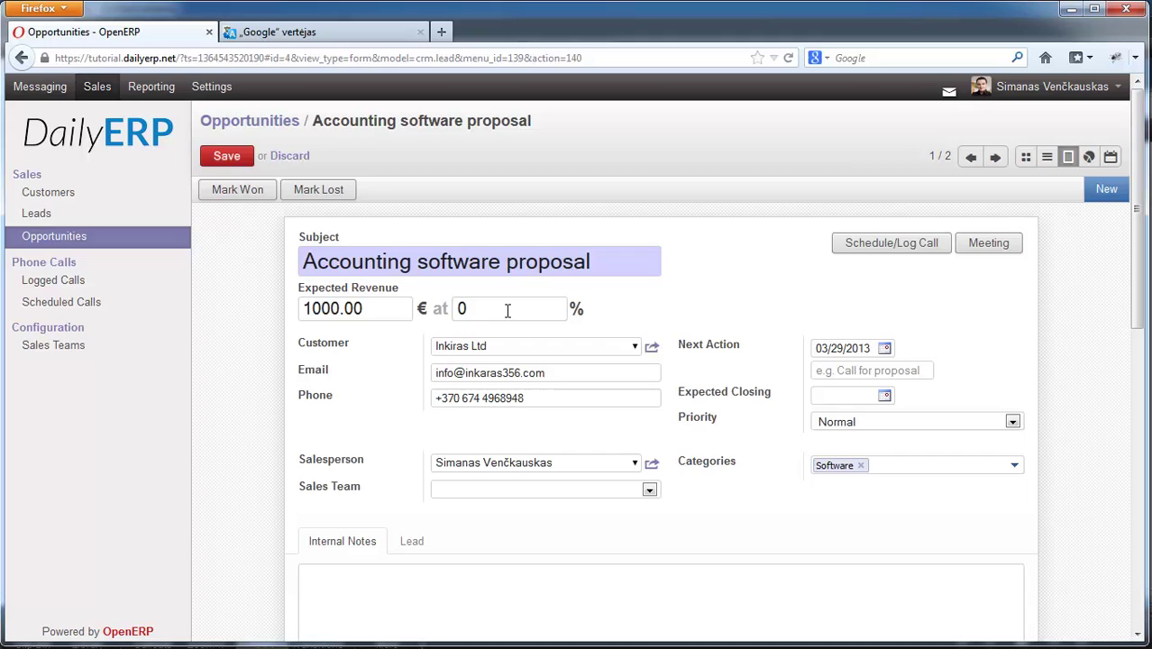
left_click_drag(518, 310, 455, 309)
scroll(1125, 269, "down", 1)
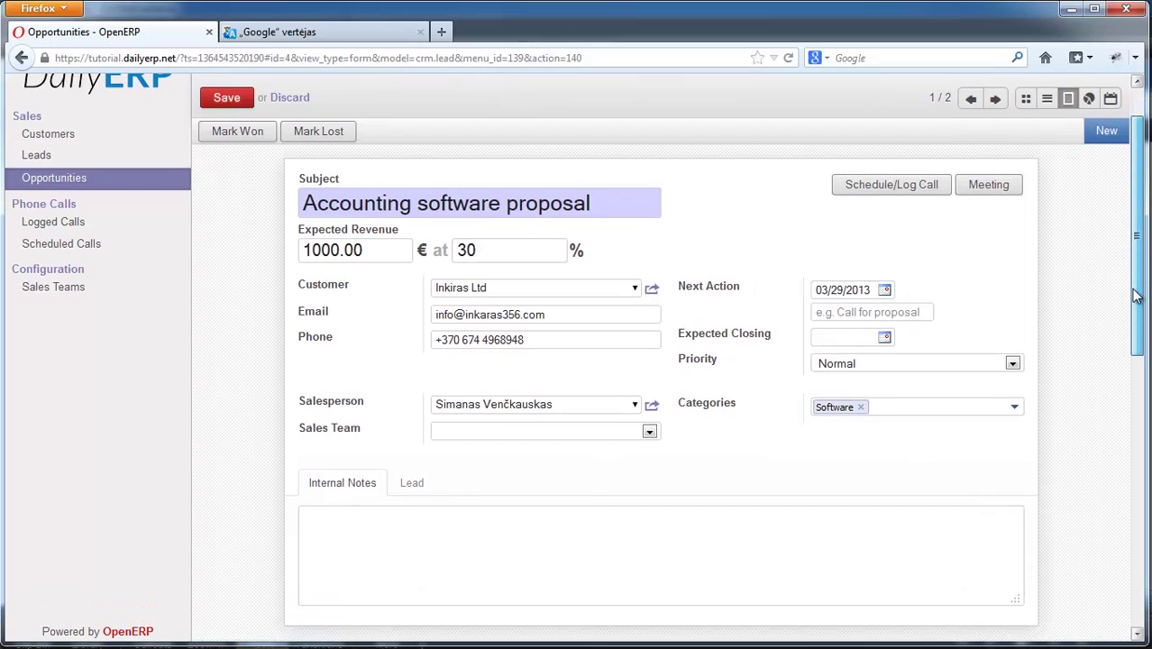
left_click(410, 490)
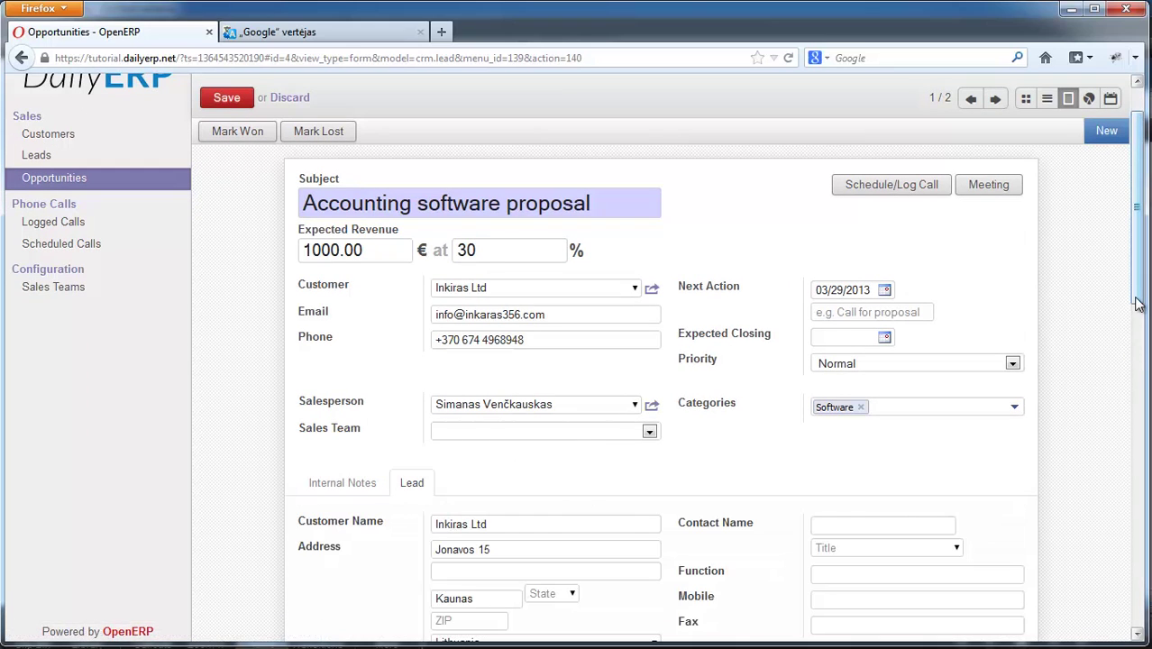
scroll(606, 370, "down", 4)
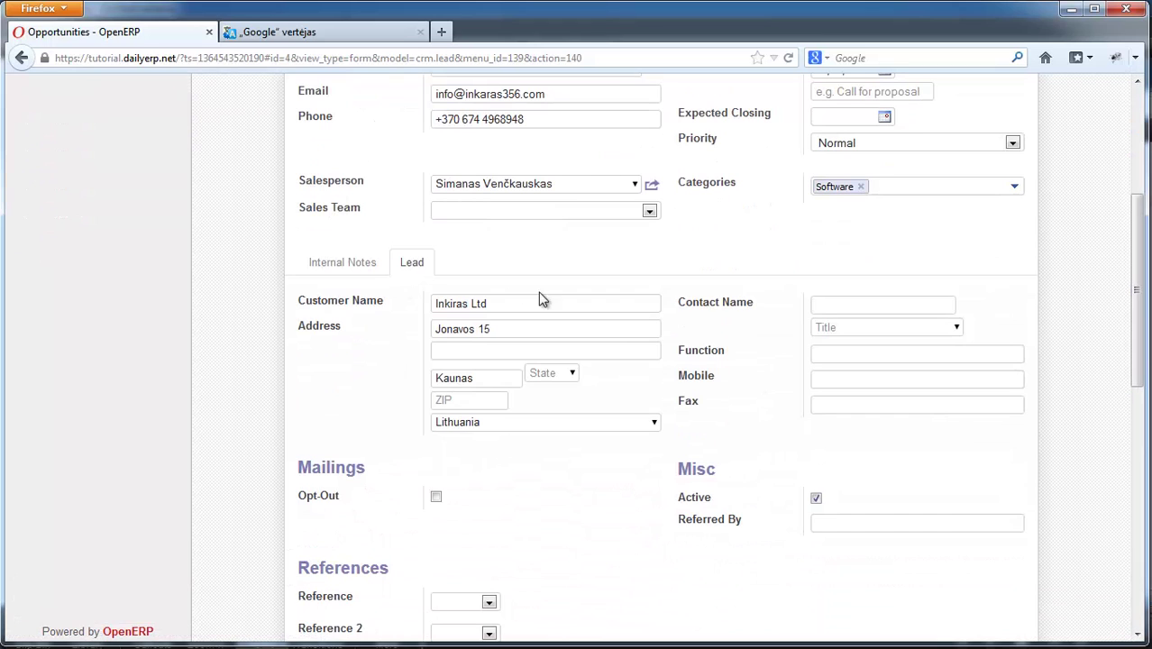
scroll(834, 311, "up", 5)
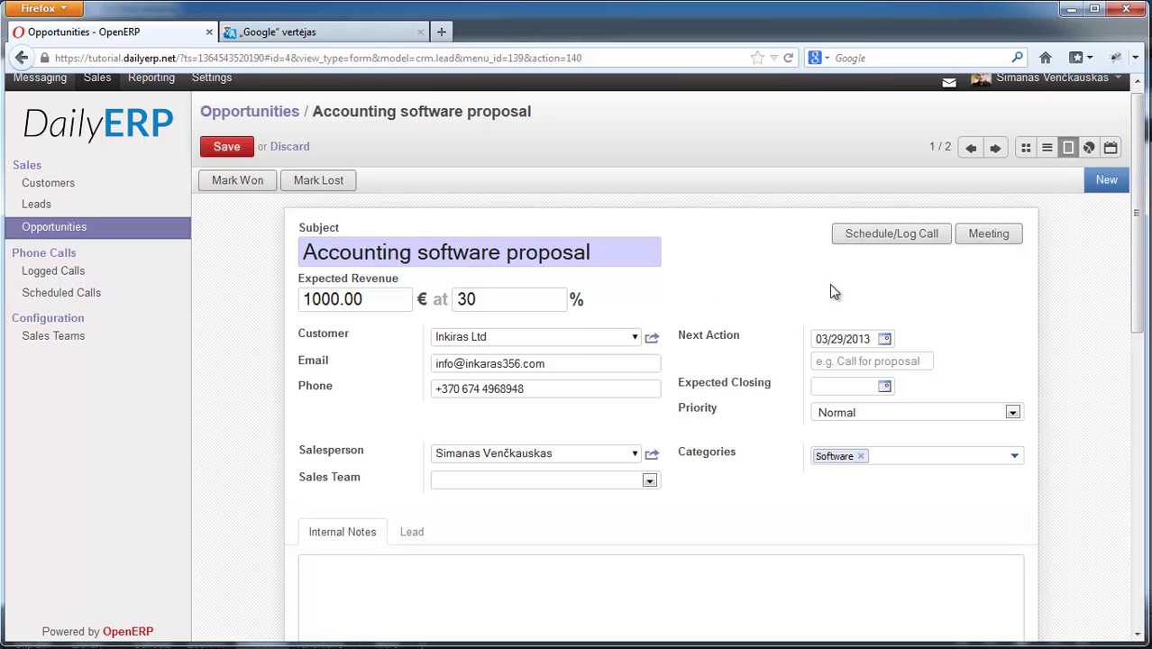
left_click_drag(1135, 239, 1137, 415)
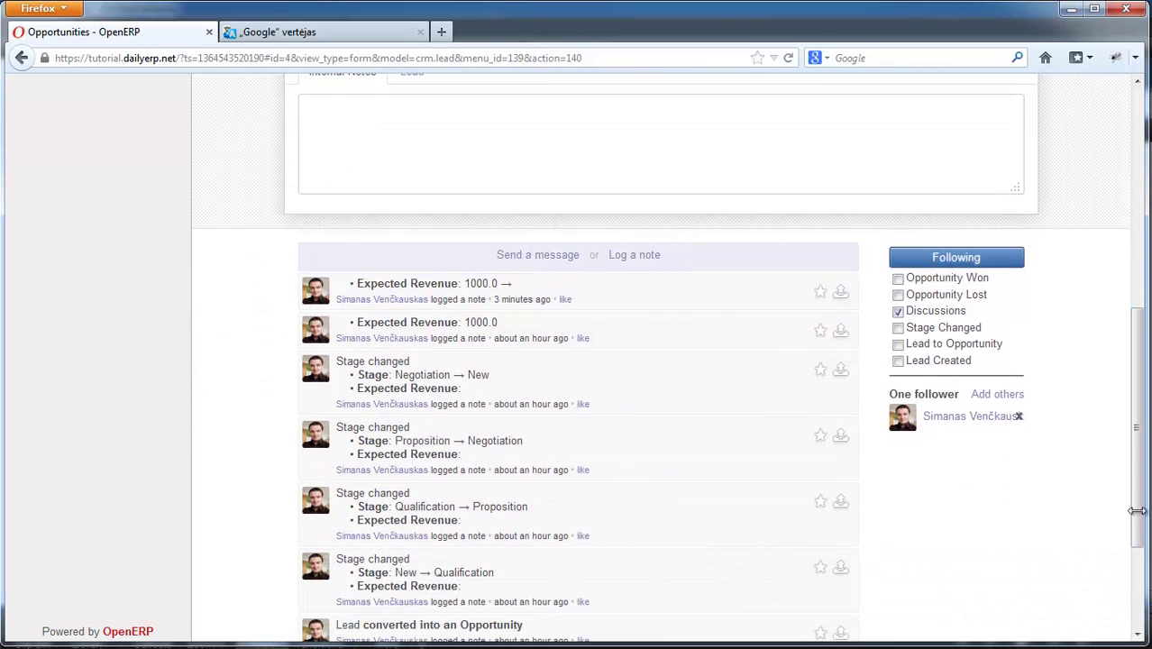
left_click_drag(1139, 429, 1139, 381)
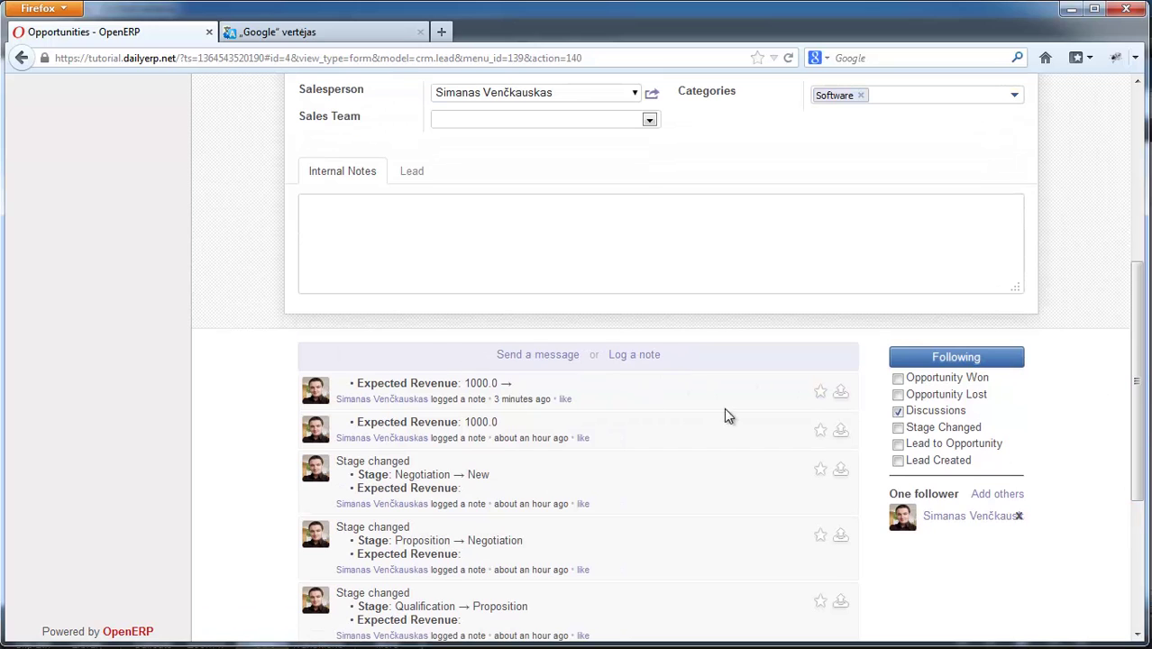
left_click_drag(1139, 366, 1139, 402)
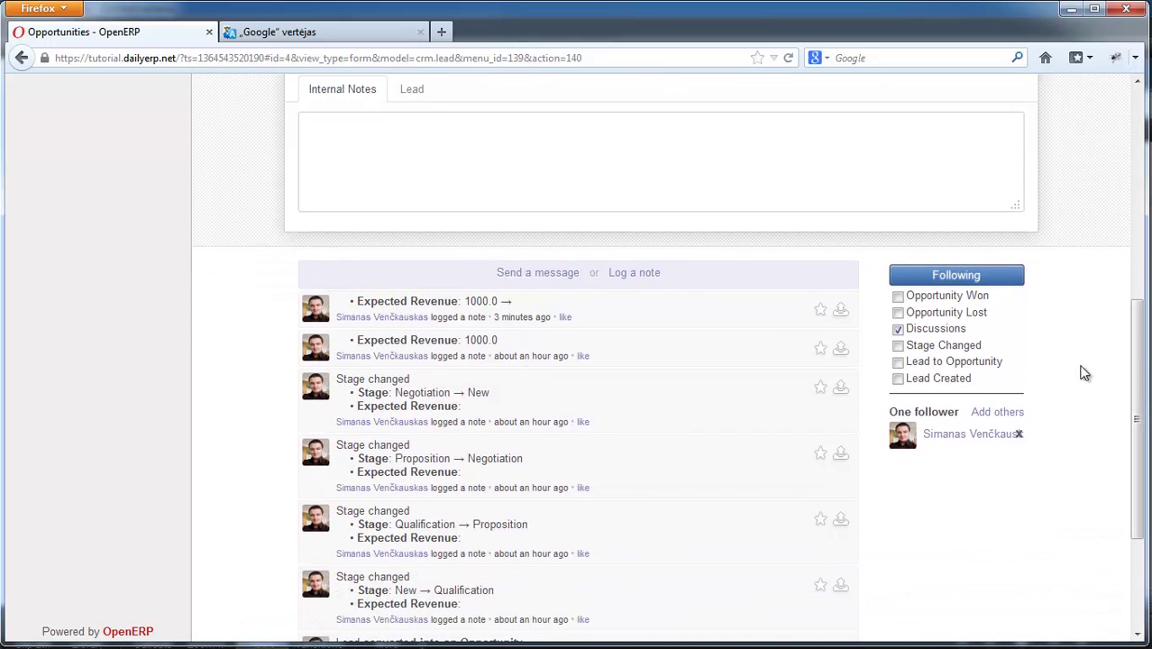
left_click_drag(1139, 351, 1141, 306)
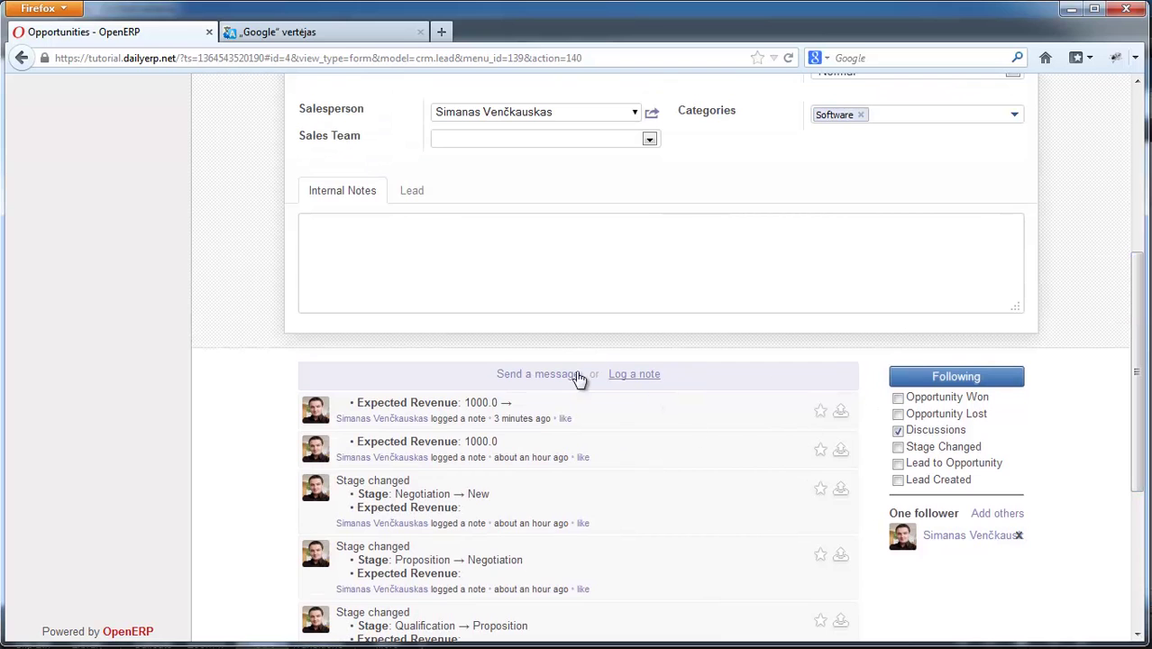
left_click_drag(1140, 364, 1143, 233)
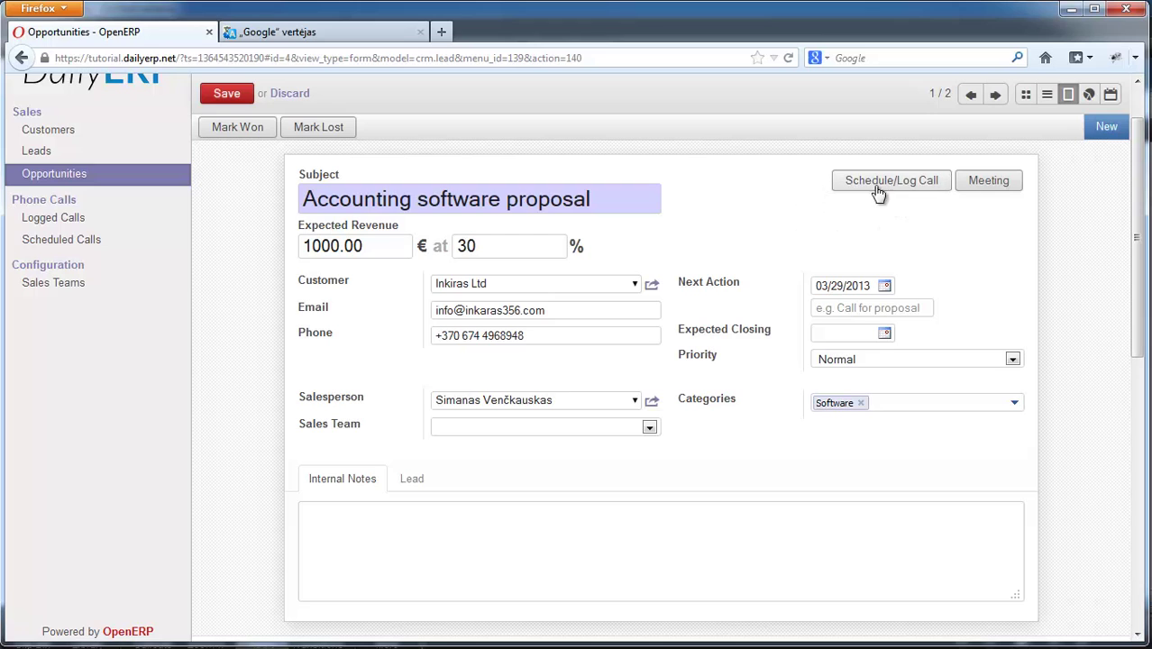
left_click_drag(1141, 205, 1141, 342)
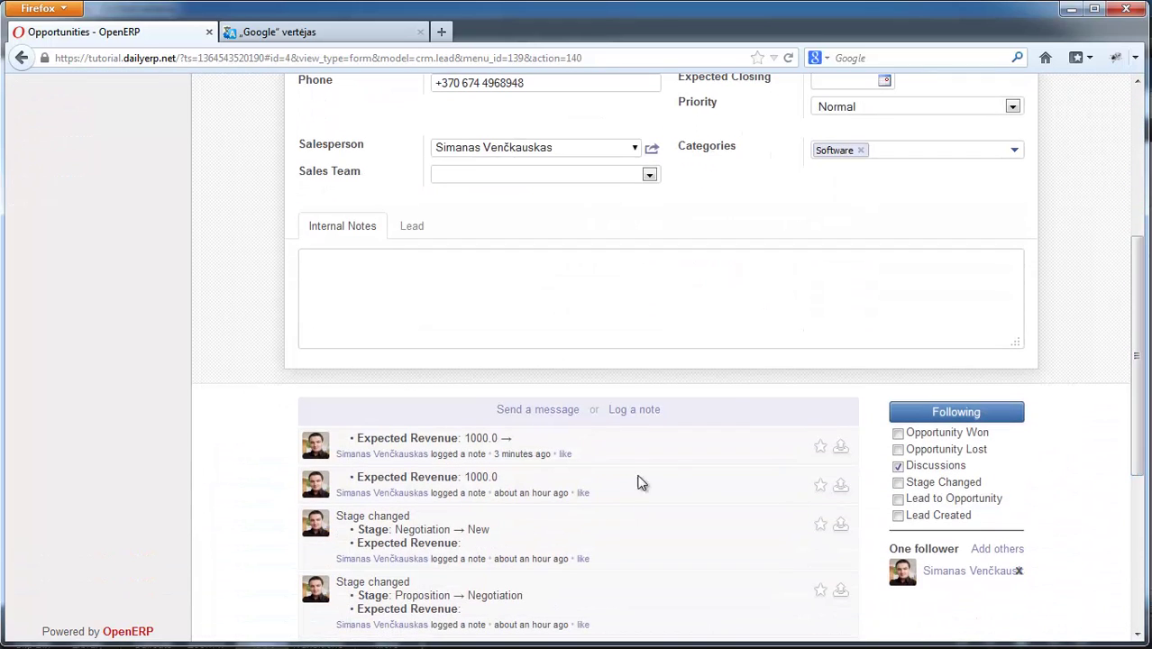
left_click_drag(1137, 358, 1137, 415)
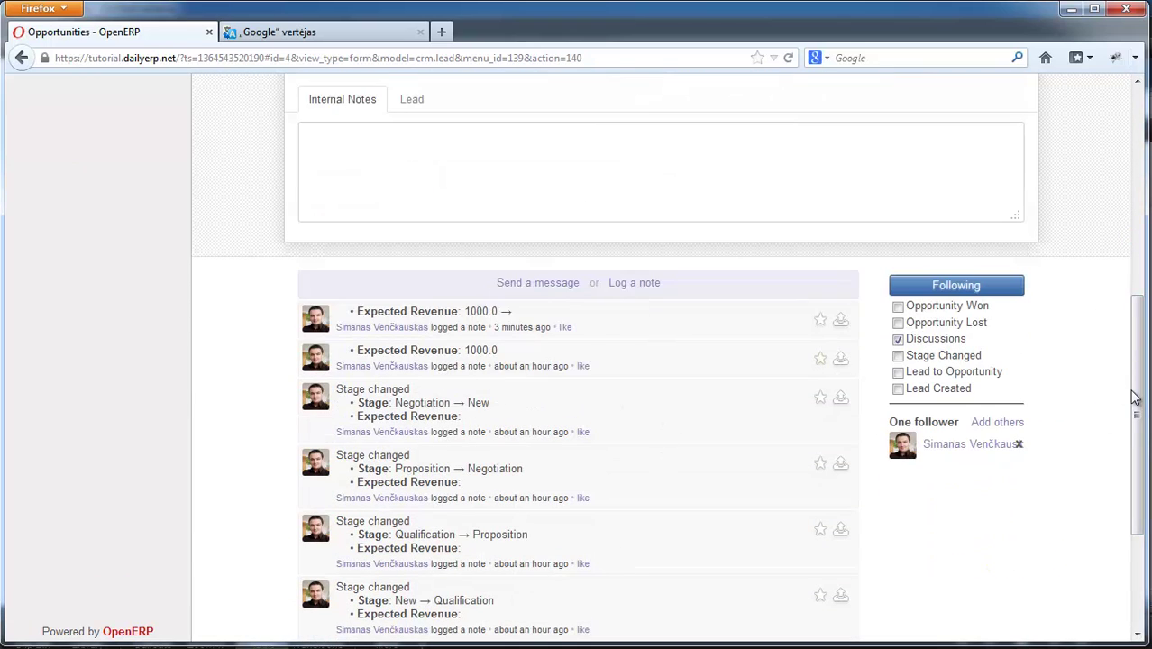
scroll(507, 509, "up", 3)
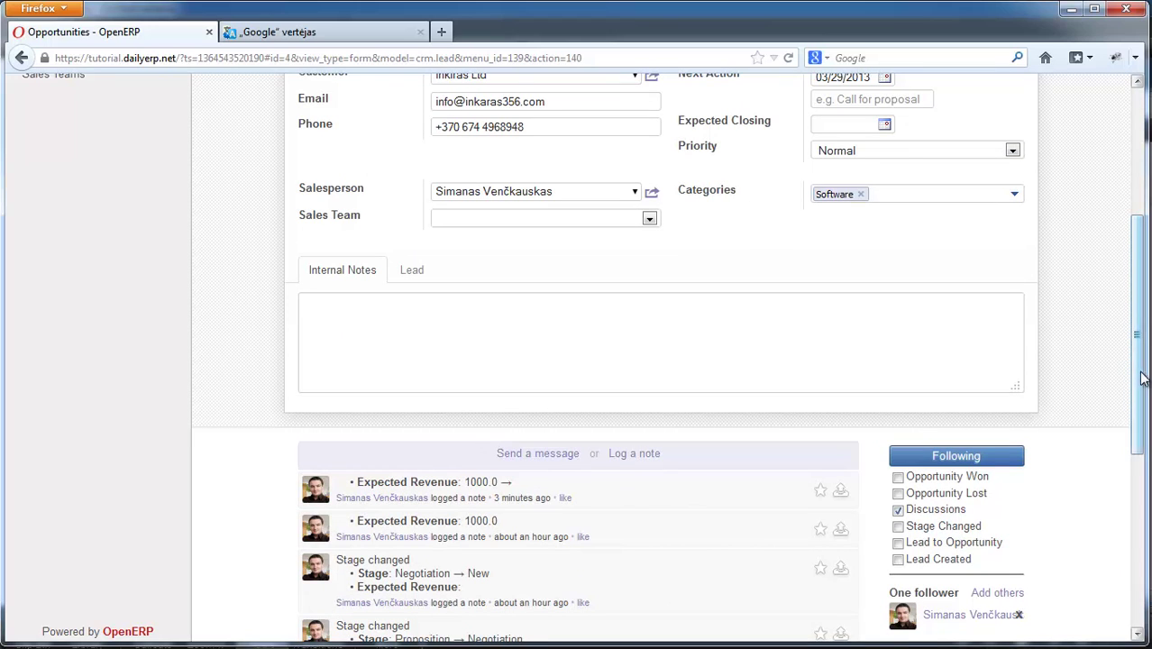
left_click_drag(1140, 379, 1140, 248)
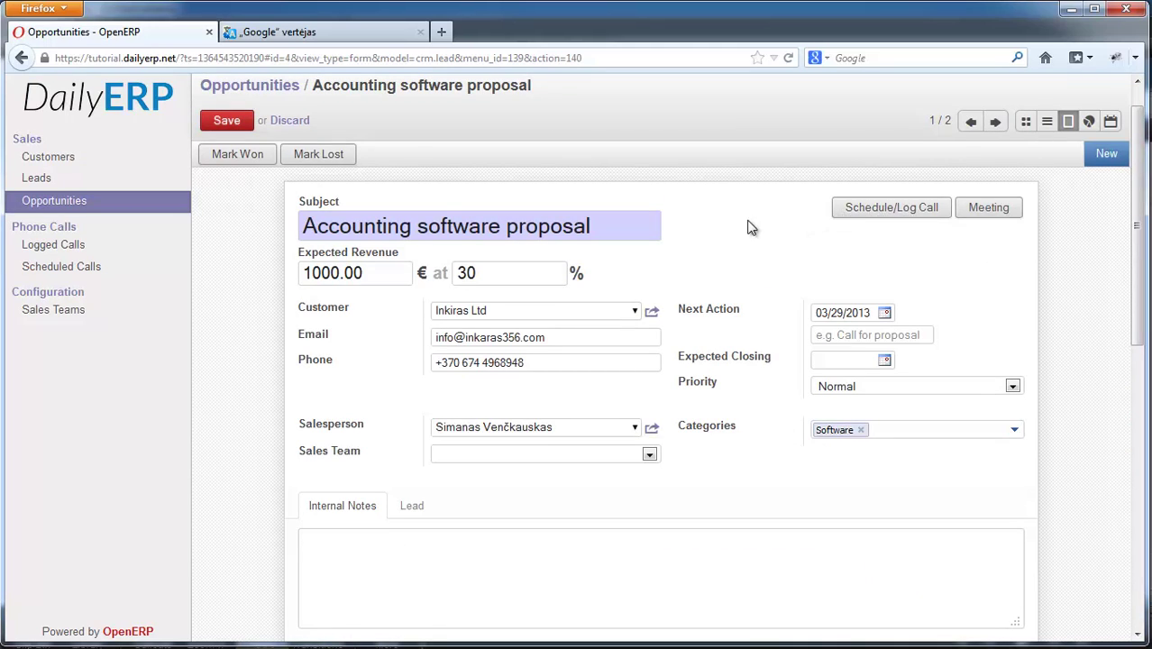
- Log a call summarised 'Technical features' with description 'We have talked about bla bla bla....'
left_click(886, 210)
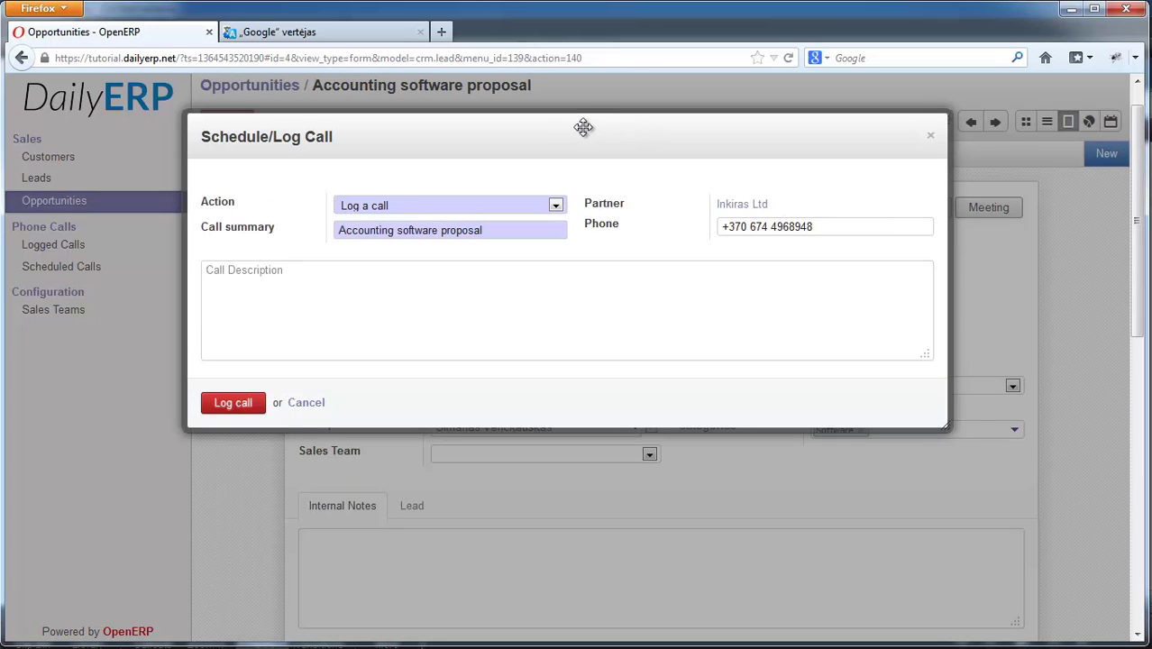
left_click_drag(588, 127, 641, 172)
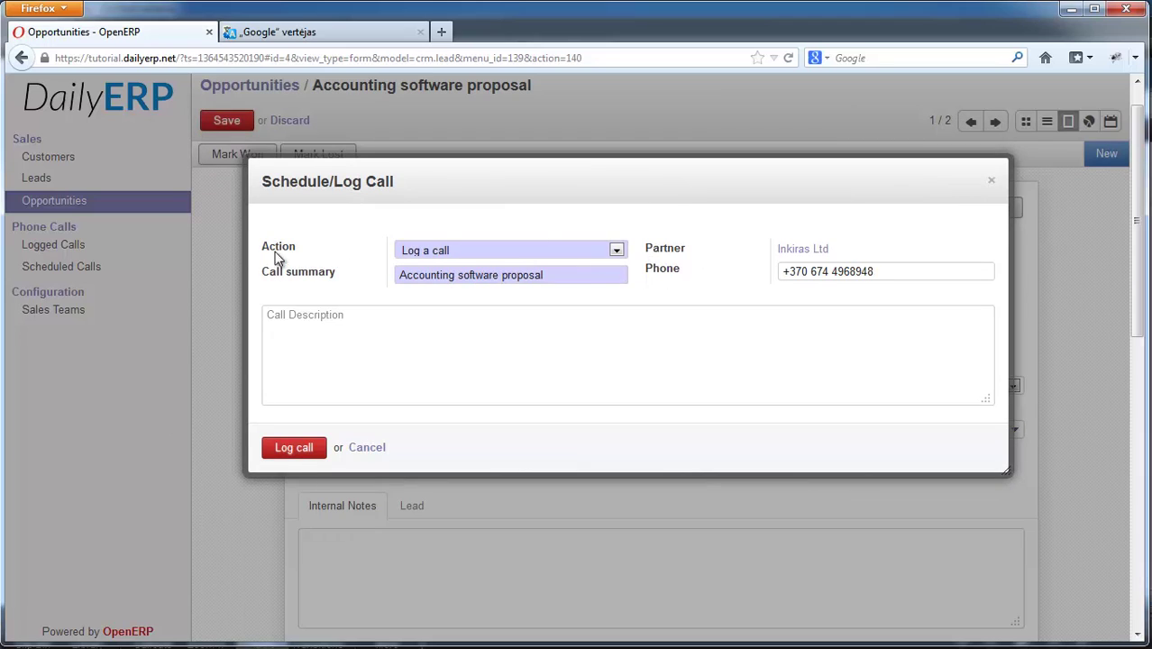
left_click(404, 253)
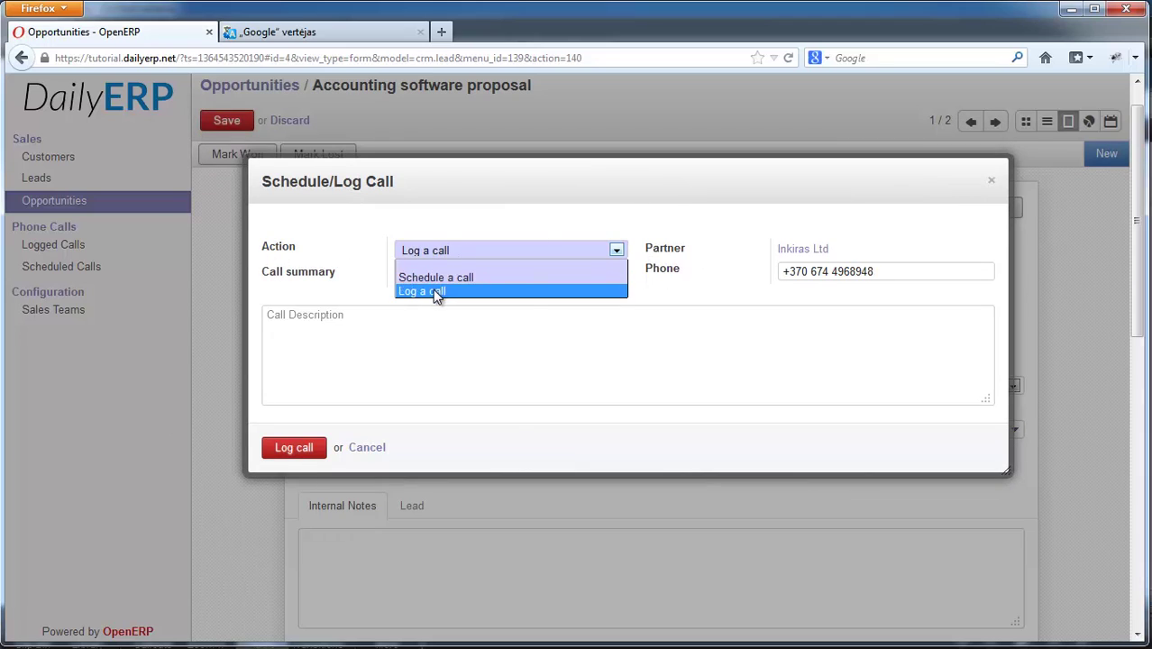
left_click(433, 289)
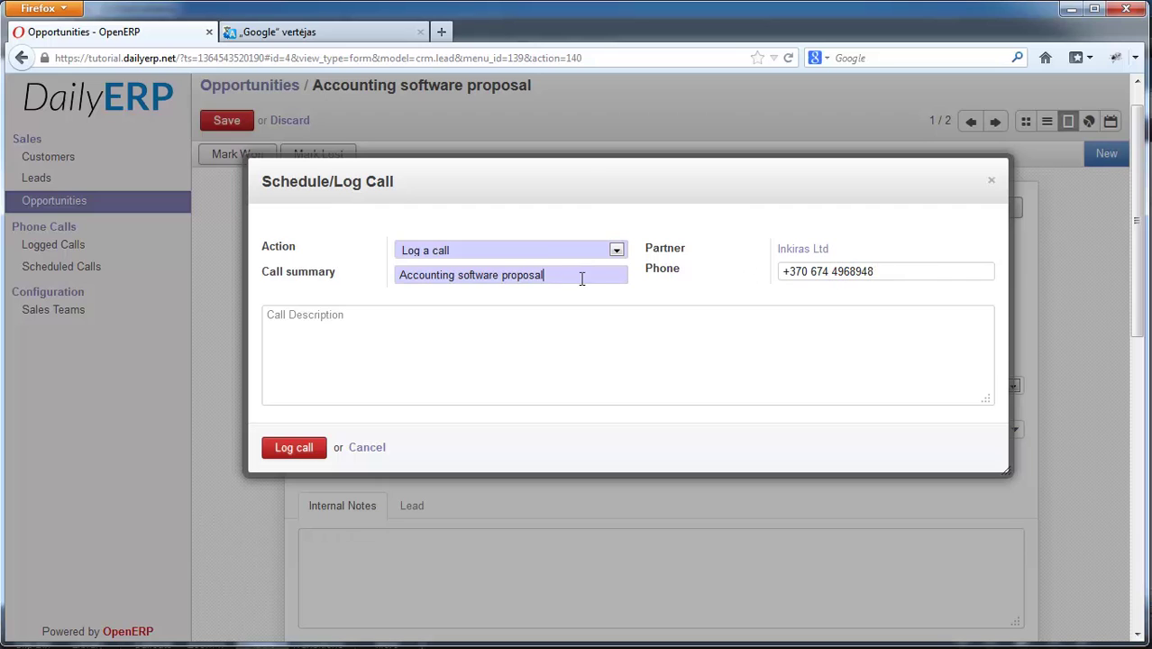
left_click_drag(566, 275, 342, 272)
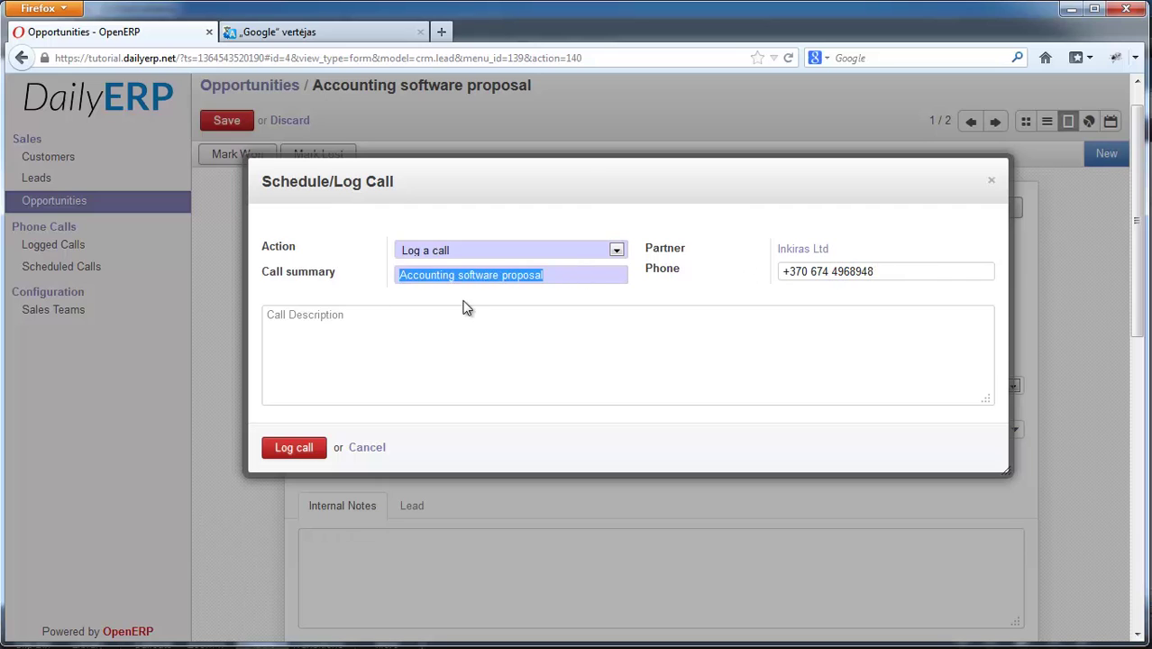
key("BackSpace")
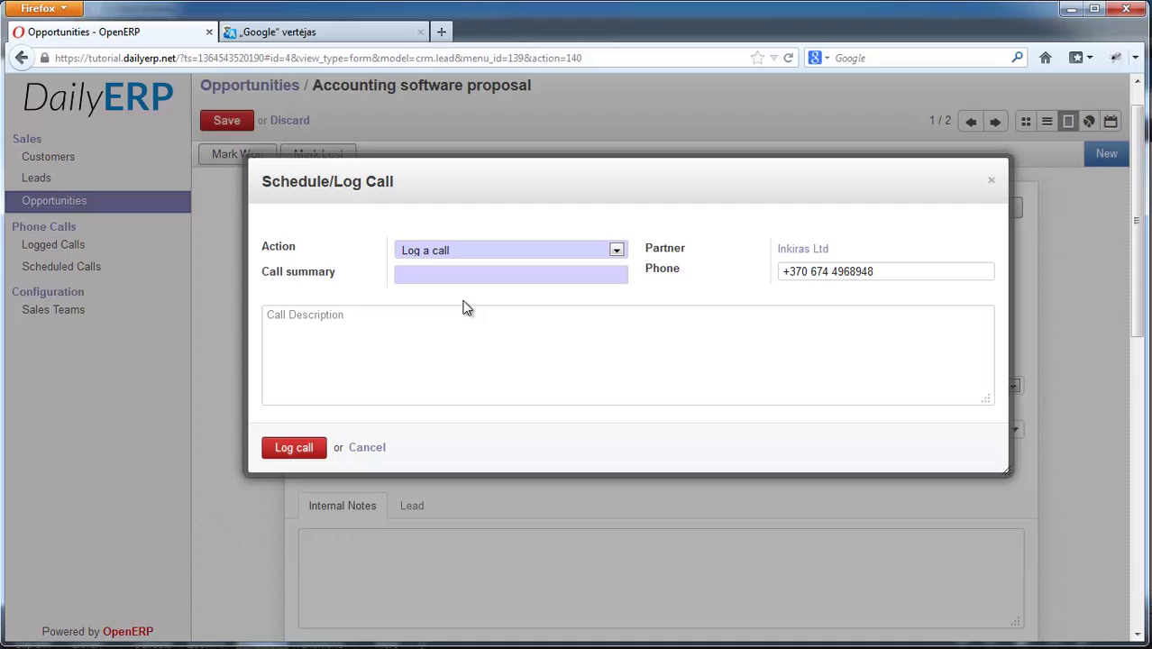
type("s")
left_click(440, 354)
type("We have talked about bla bla bla....")
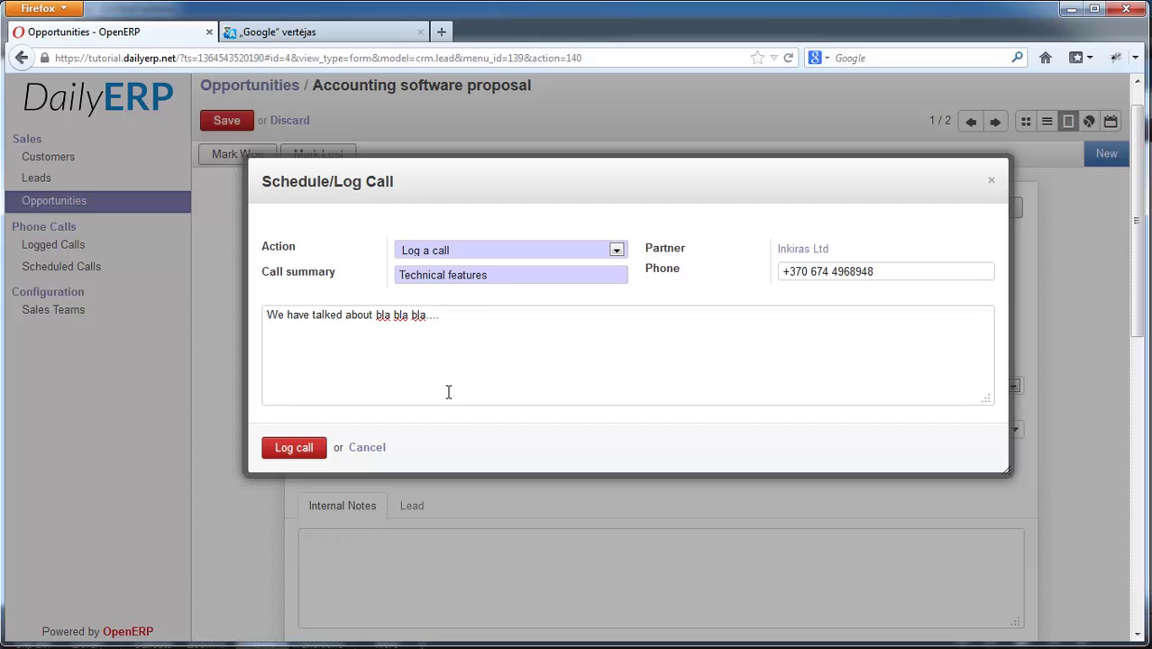
left_click(302, 451)
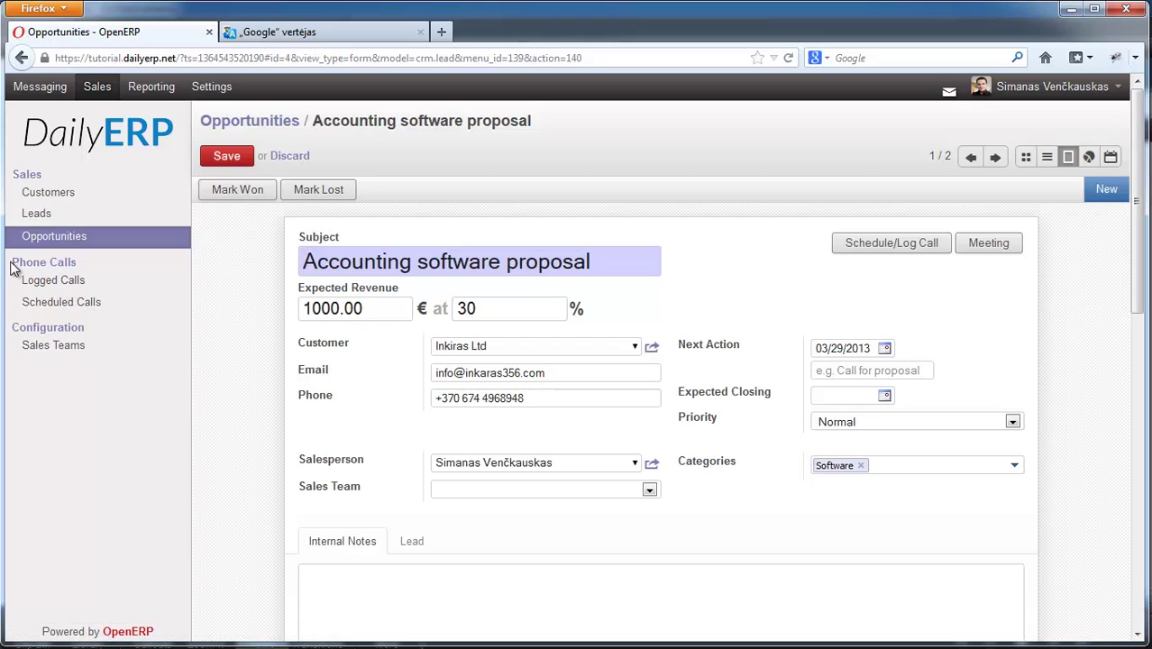
- Open Phone Calls > Logged Calls to see the Technical features call with Inkiras Ltd
left_click_drag(15, 262, 73, 261)
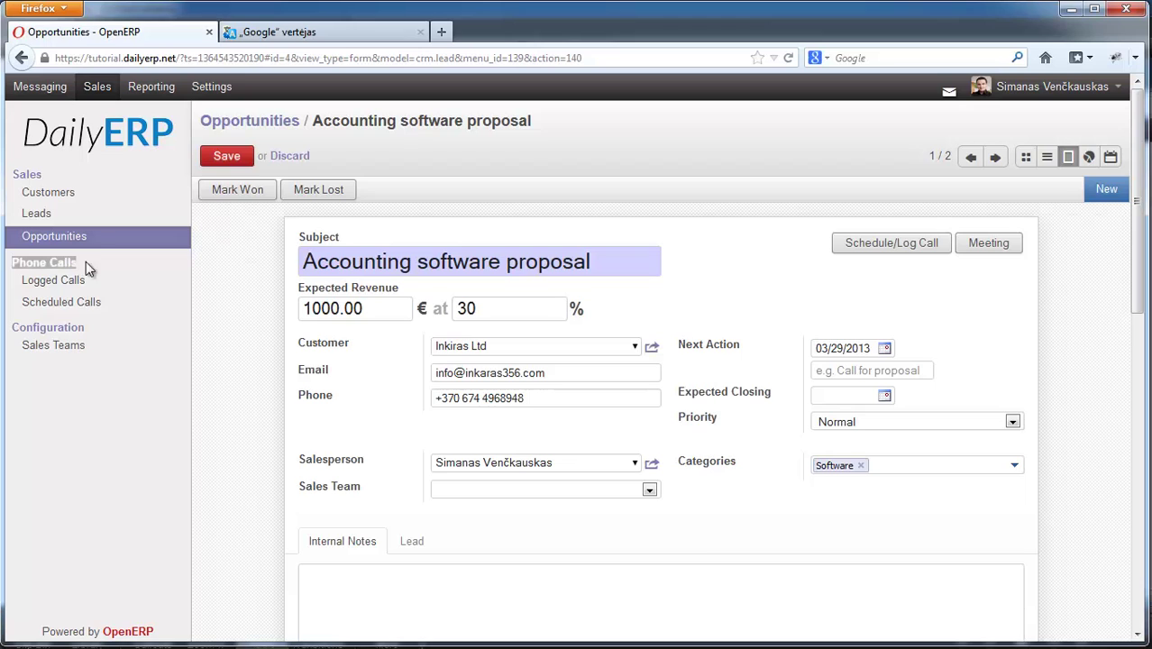
left_click(36, 283)
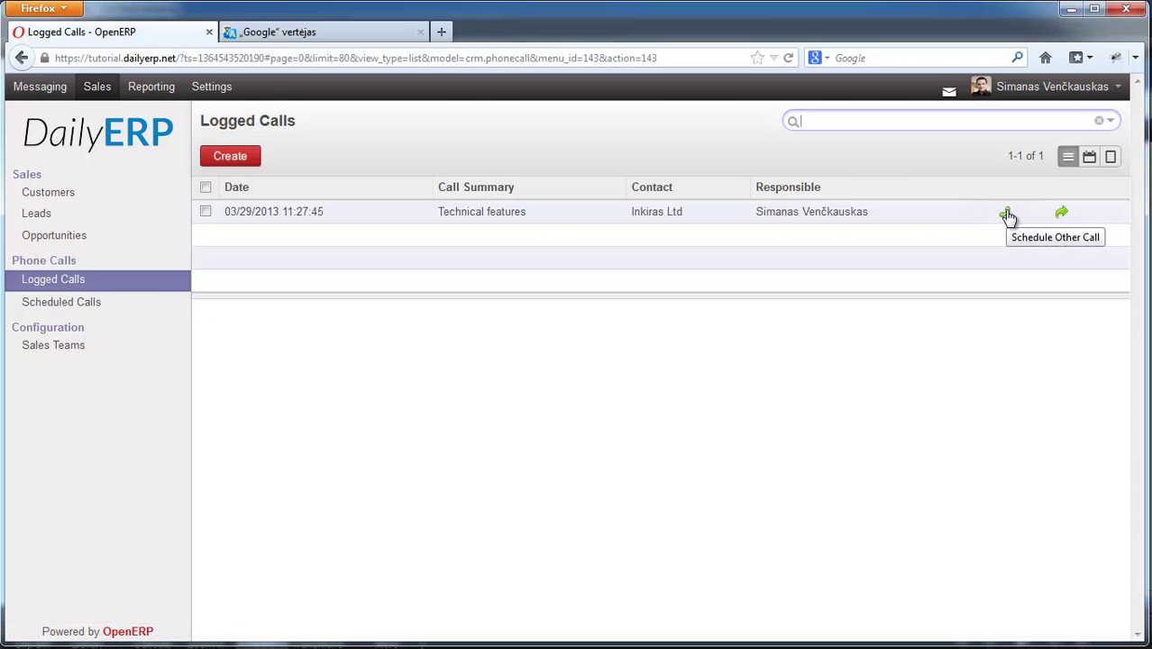
- Schedule another Technical features call, planned for 2 April 2013
left_click(1007, 215)
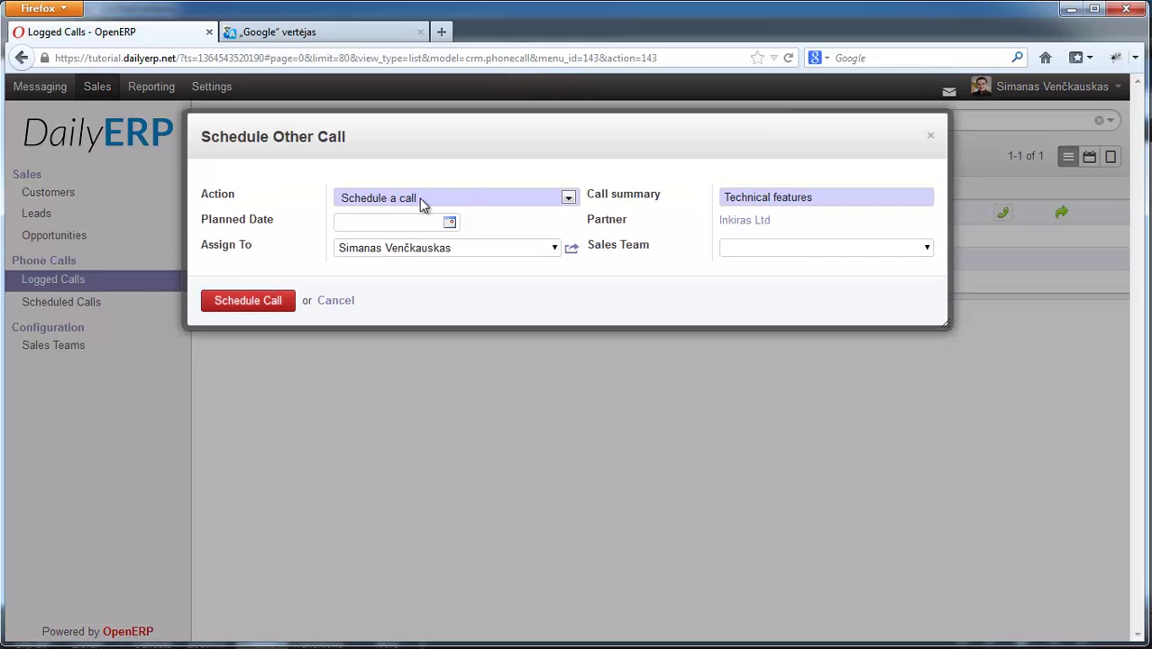
left_click(410, 259)
left_click(406, 290)
left_click(451, 287)
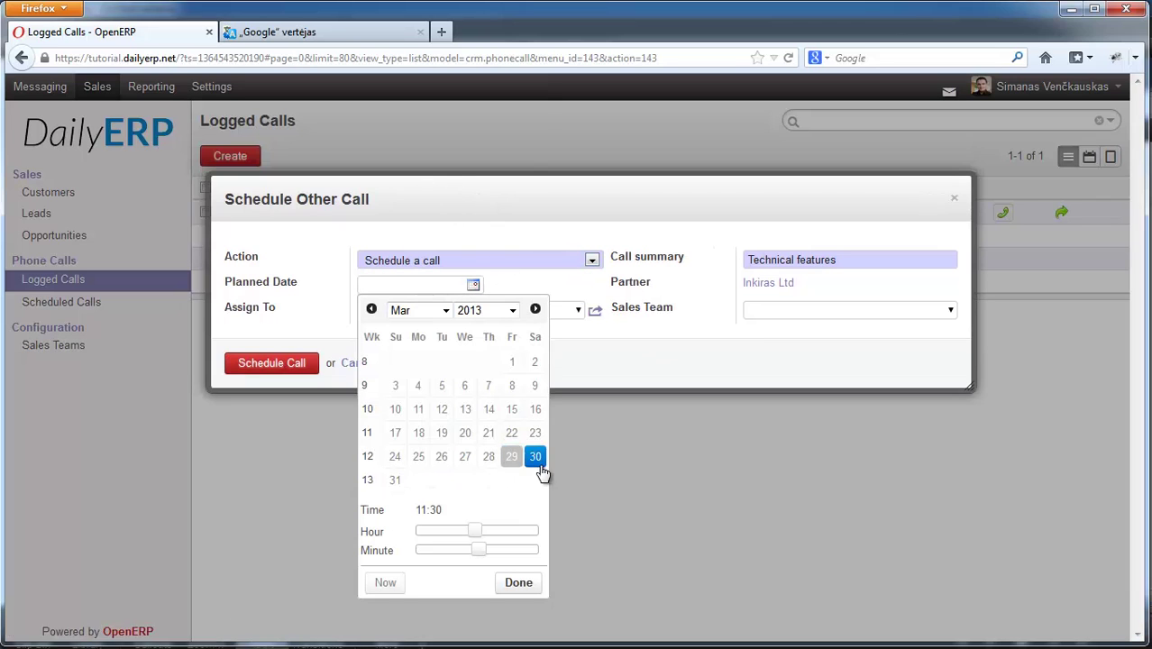
left_click(537, 310)
left_click(442, 362)
left_click(518, 558)
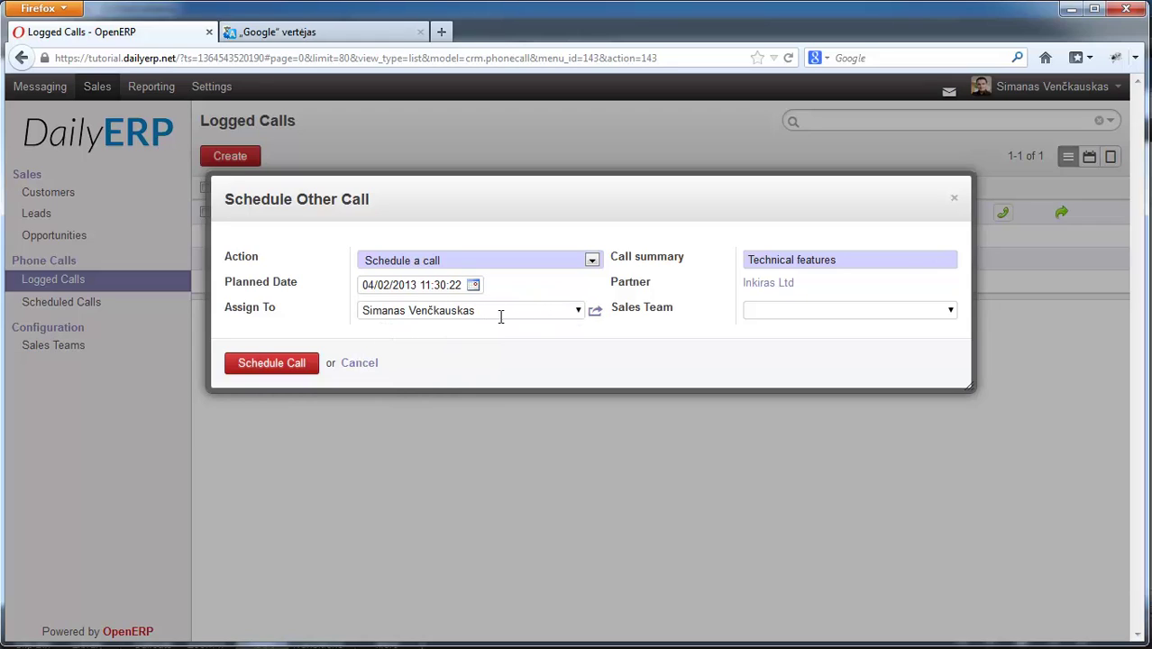
- Review the Assign To options for the call, keeping the current assignee
left_click(578, 310)
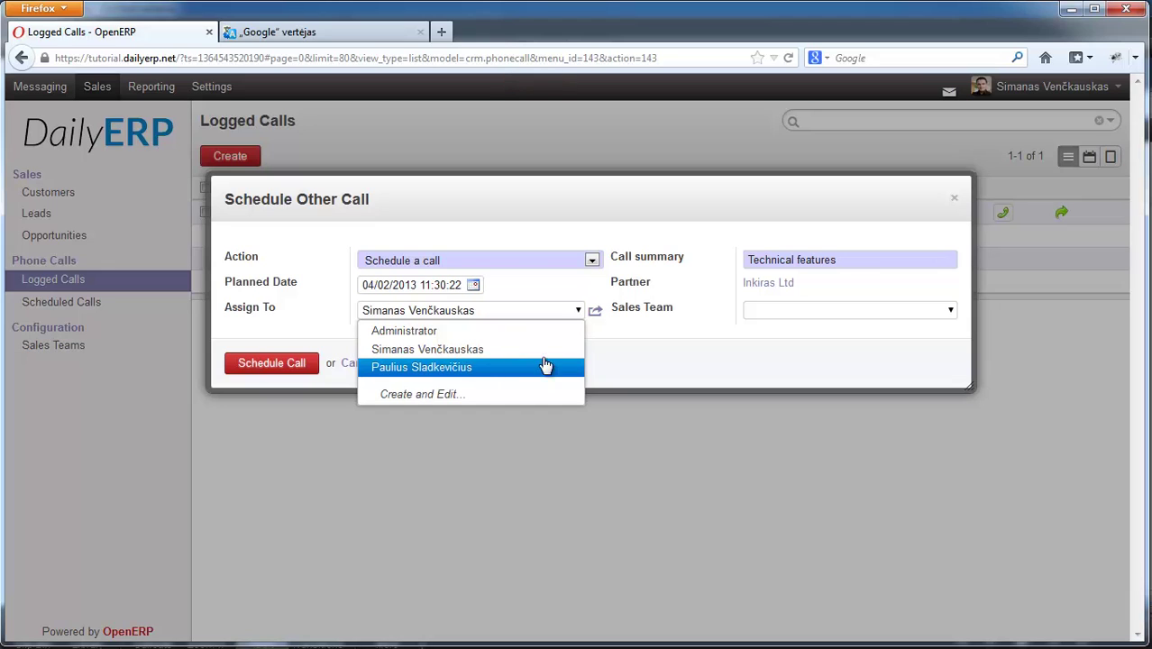
left_click(576, 309)
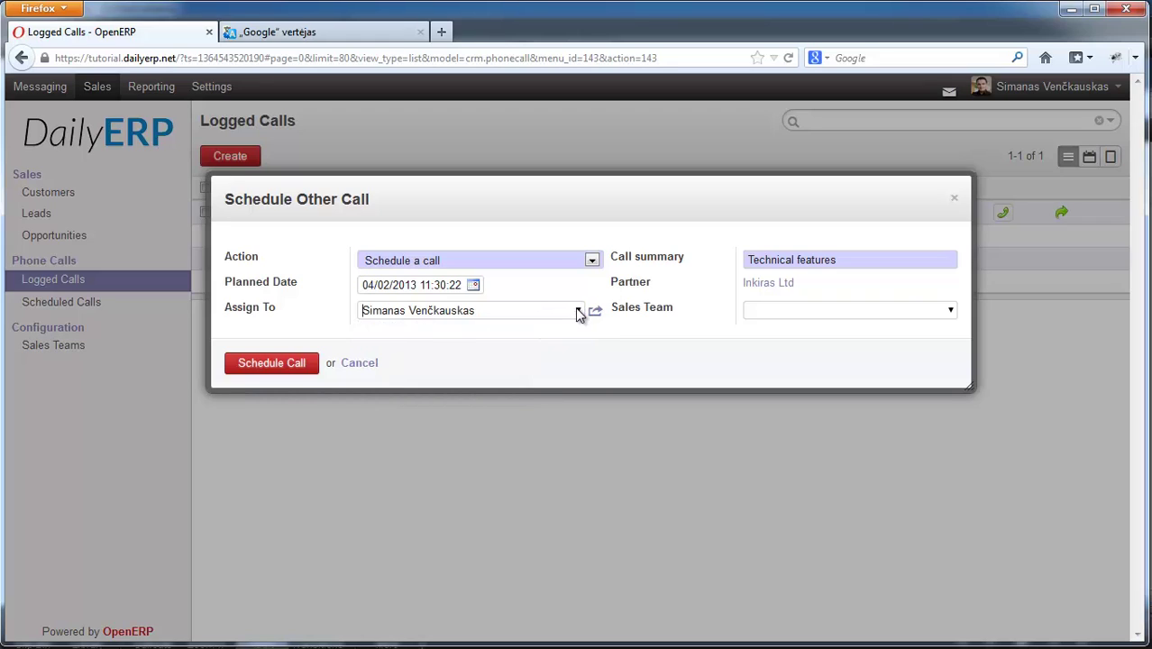
left_click(579, 310)
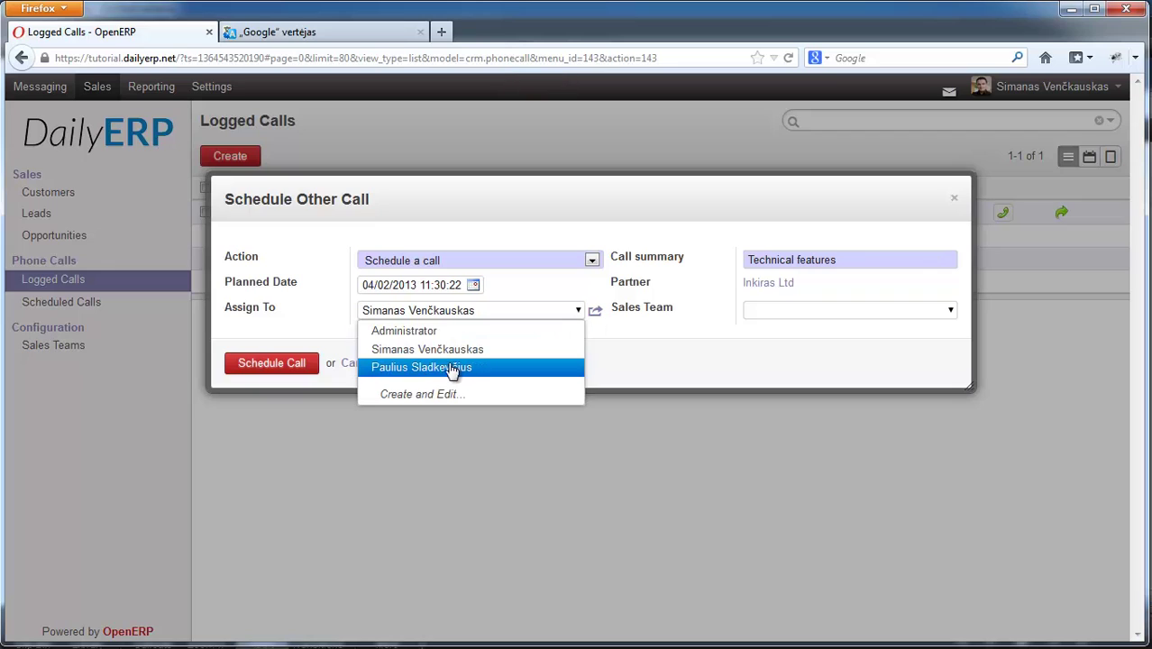
left_click(577, 311)
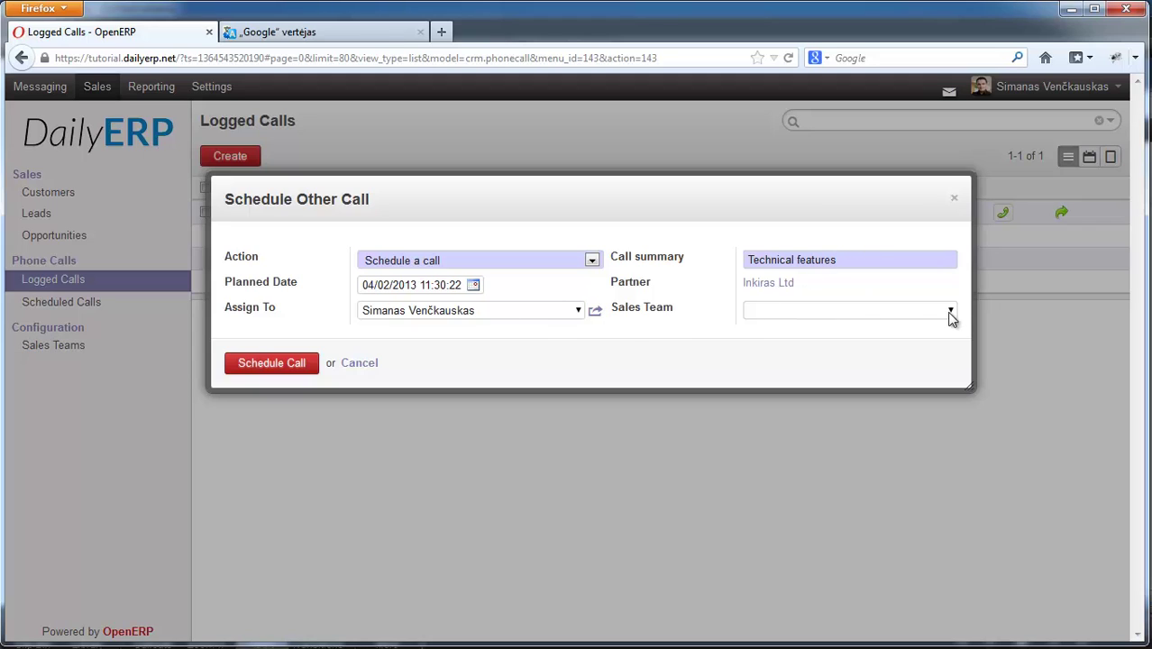
left_click(252, 369)
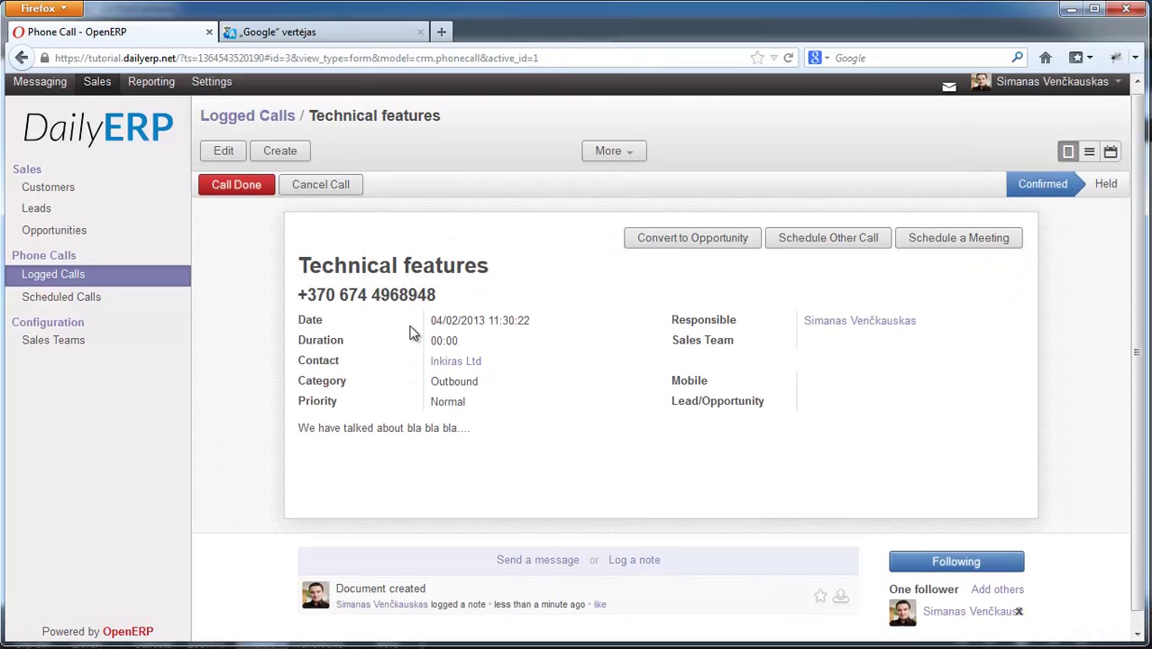
scroll(757, 388, "down", 1)
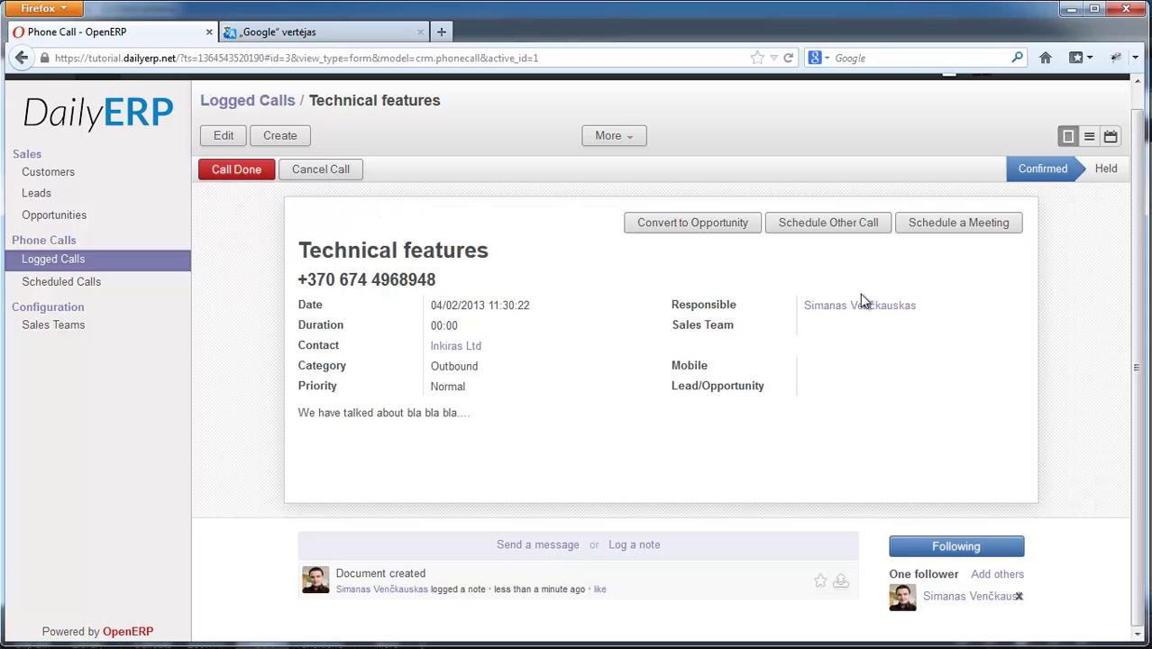
scroll(754, 175, "up", 1)
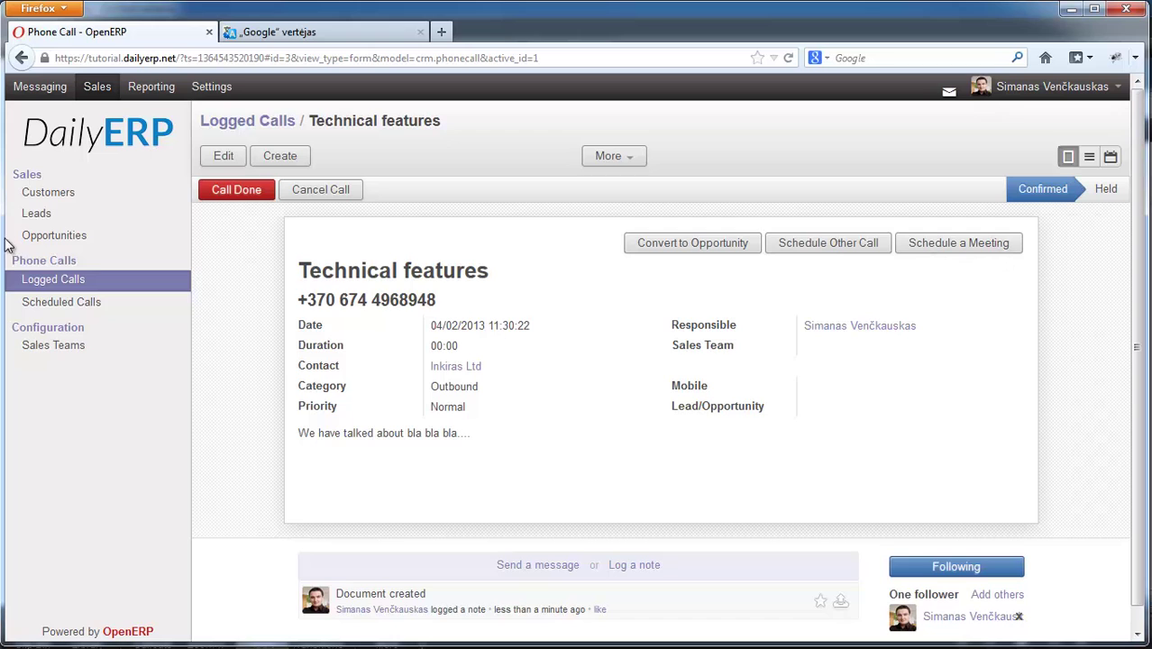
- Drag the Accounting software proposal card from the New column into Qualification
left_click(94, 236)
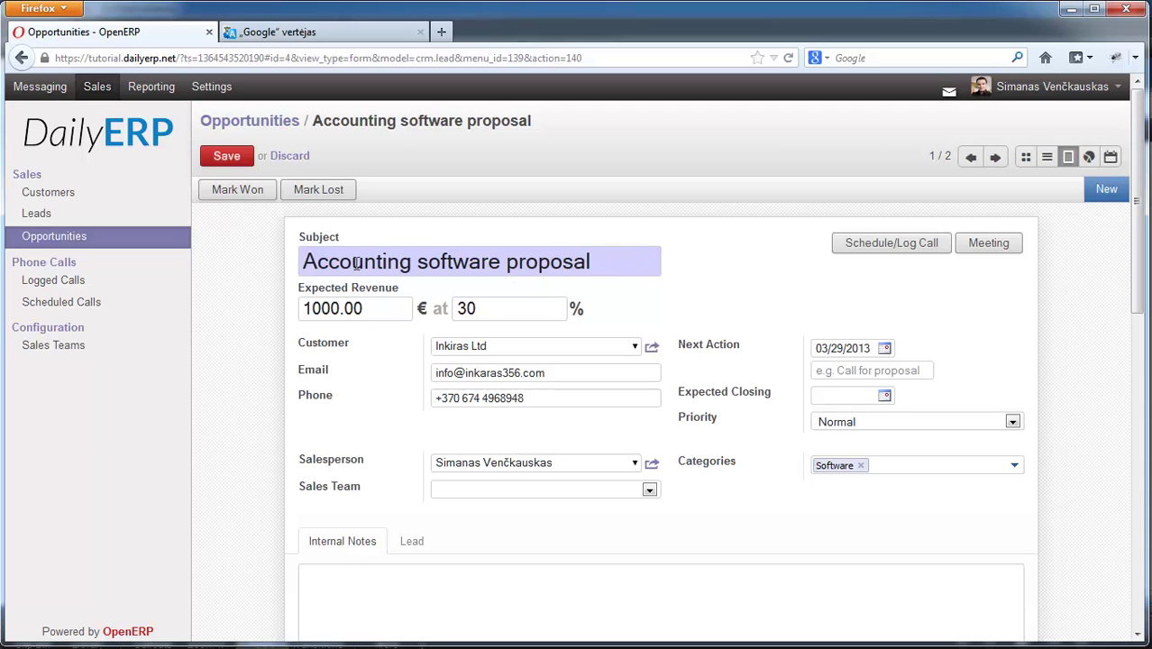
left_click(87, 237)
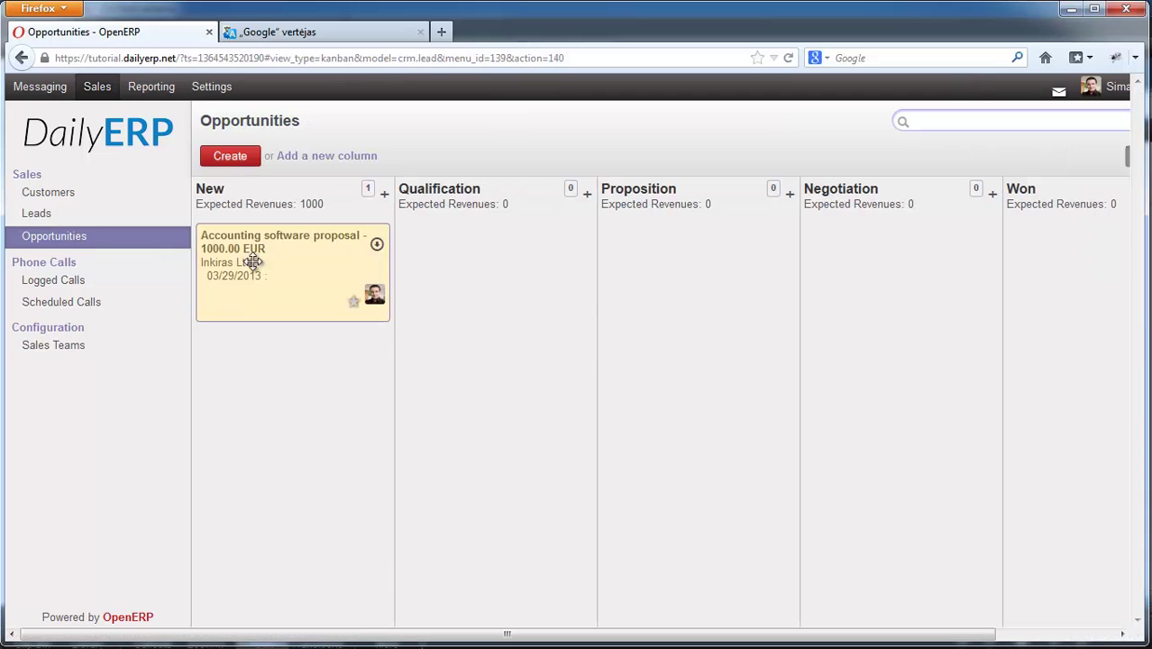
left_click_drag(255, 247, 534, 265)
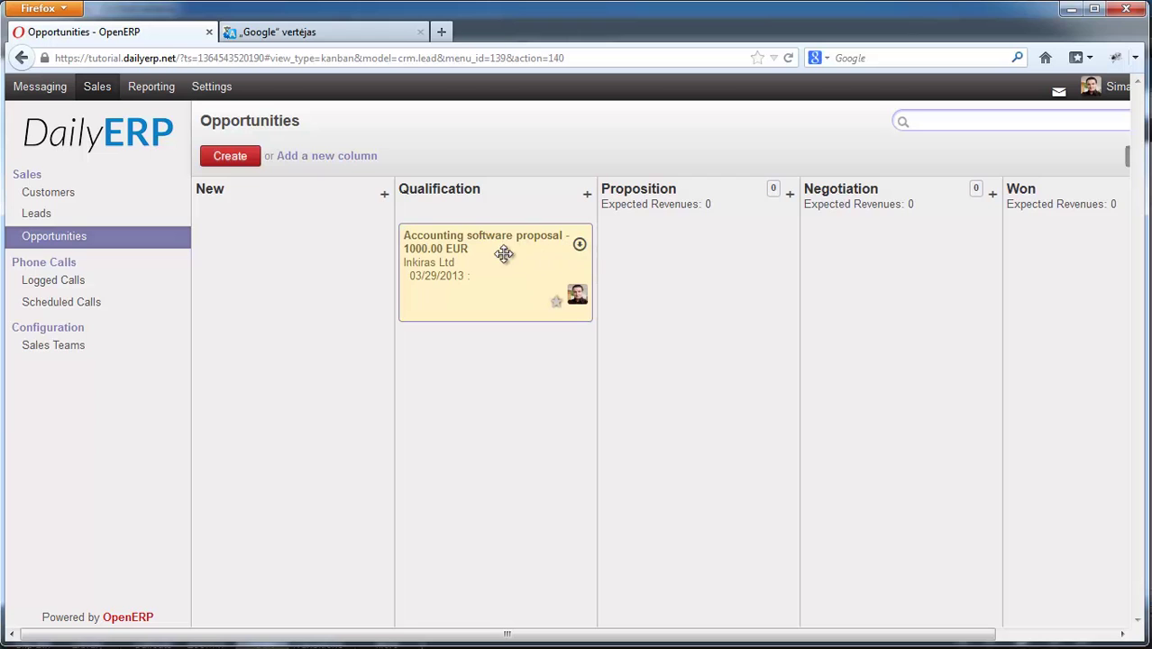
mouse_move(555, 247)
left_mouse_down()
mouse_move(651, 259)
mouse_move(692, 247)
mouse_move(466, 255)
mouse_move(546, 240)
left_mouse_up()
- Edit the Accounting software proposal opportunity and show its March 2013 meetings calendar
left_click(579, 244)
left_click(600, 261)
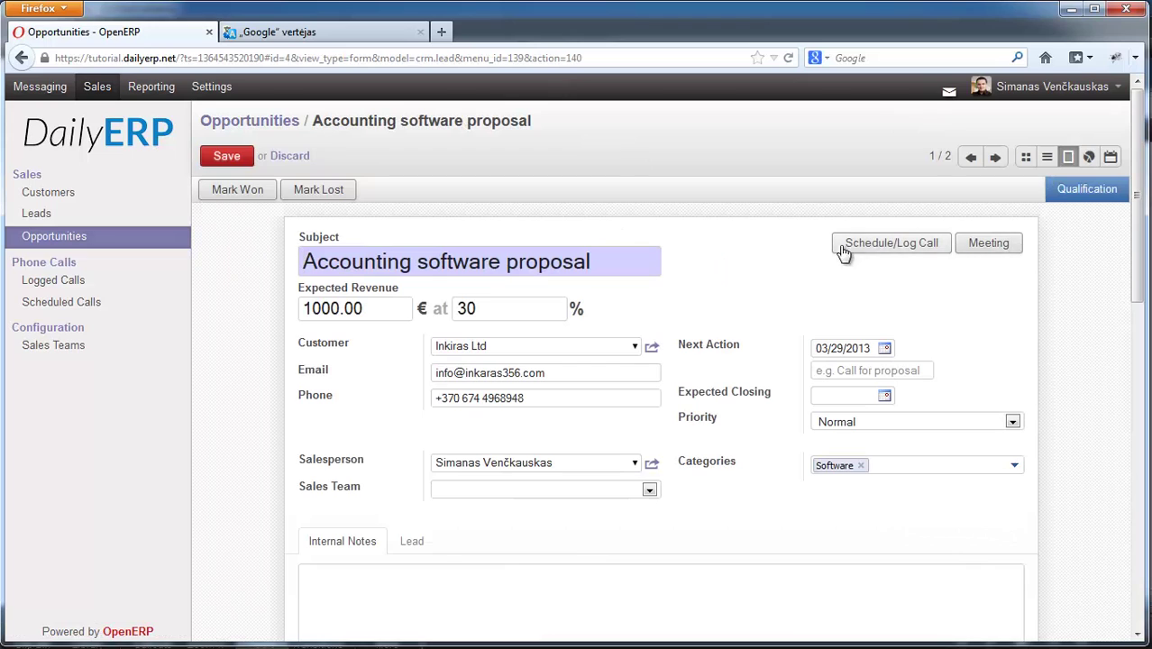
left_click(976, 253)
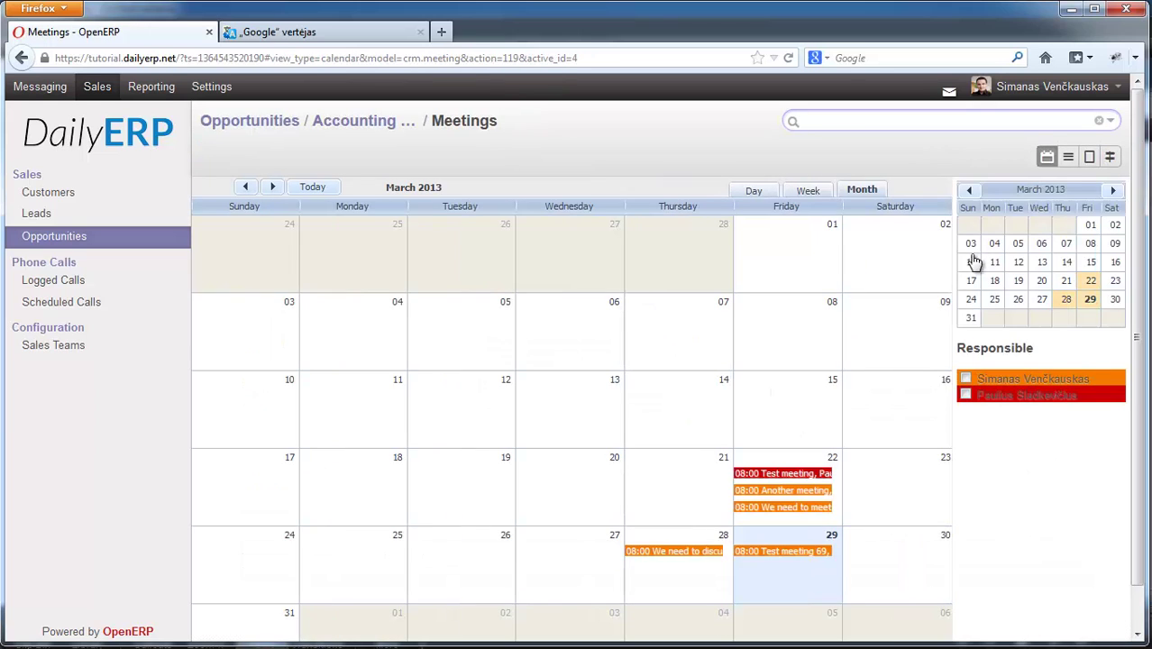
left_click_drag(1137, 285, 1145, 343)
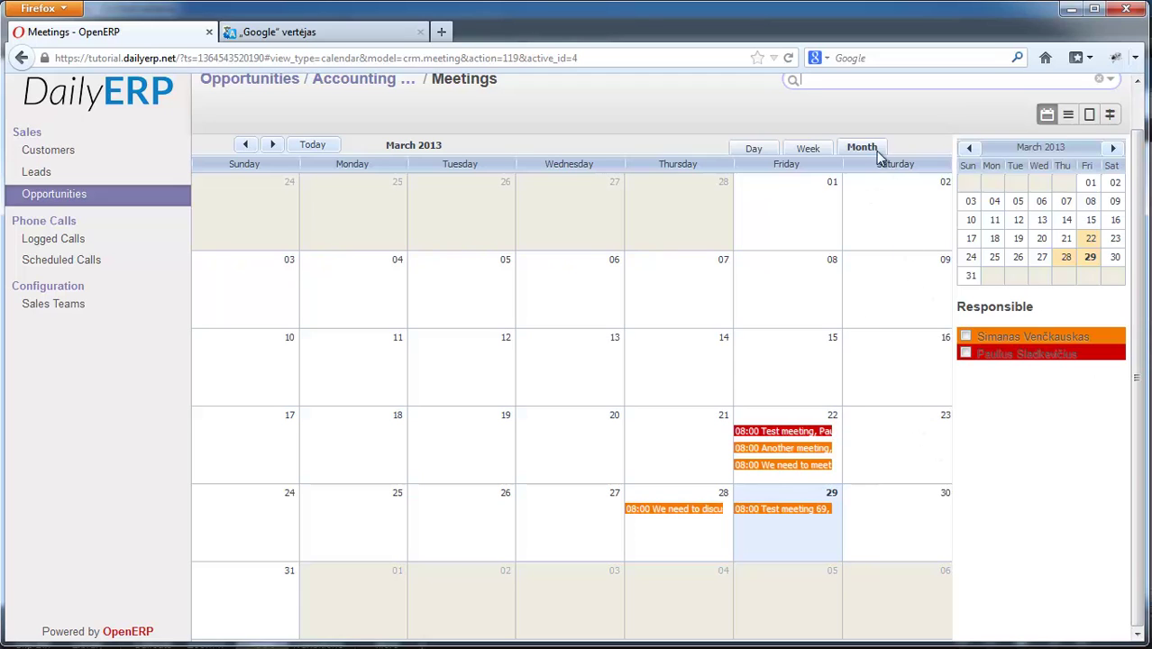
- Start a 23 March 2013 08:00 meeting 'Technical features discussion' with Inkiras Ltd
double_click(888, 446)
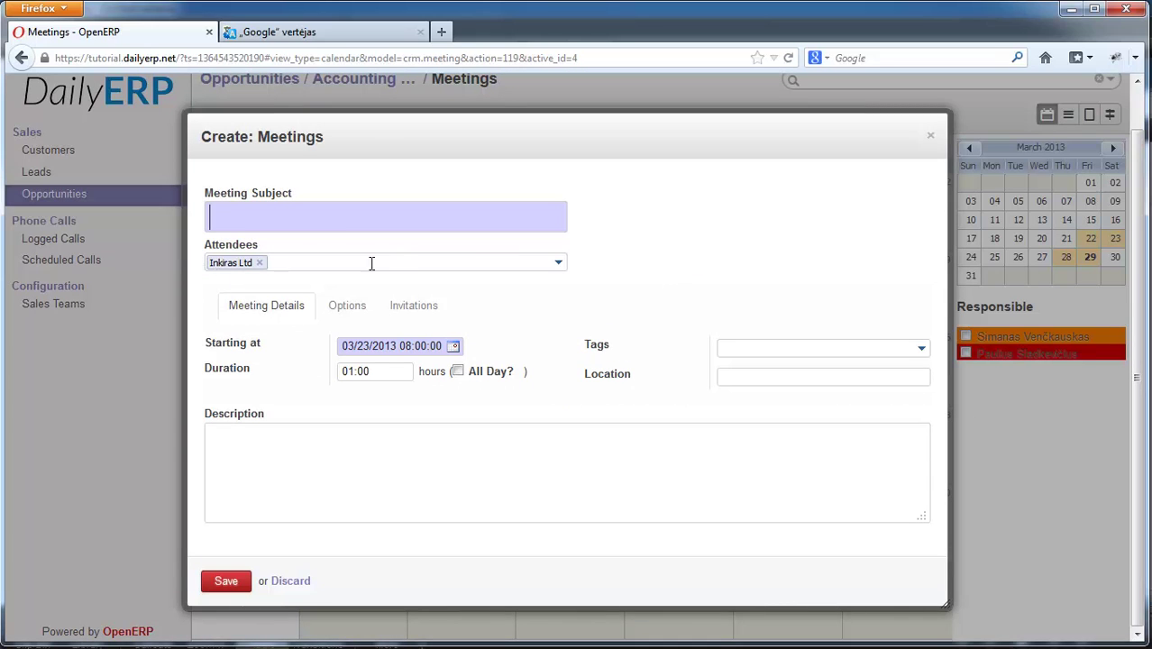
left_click_drag(386, 145, 397, 160)
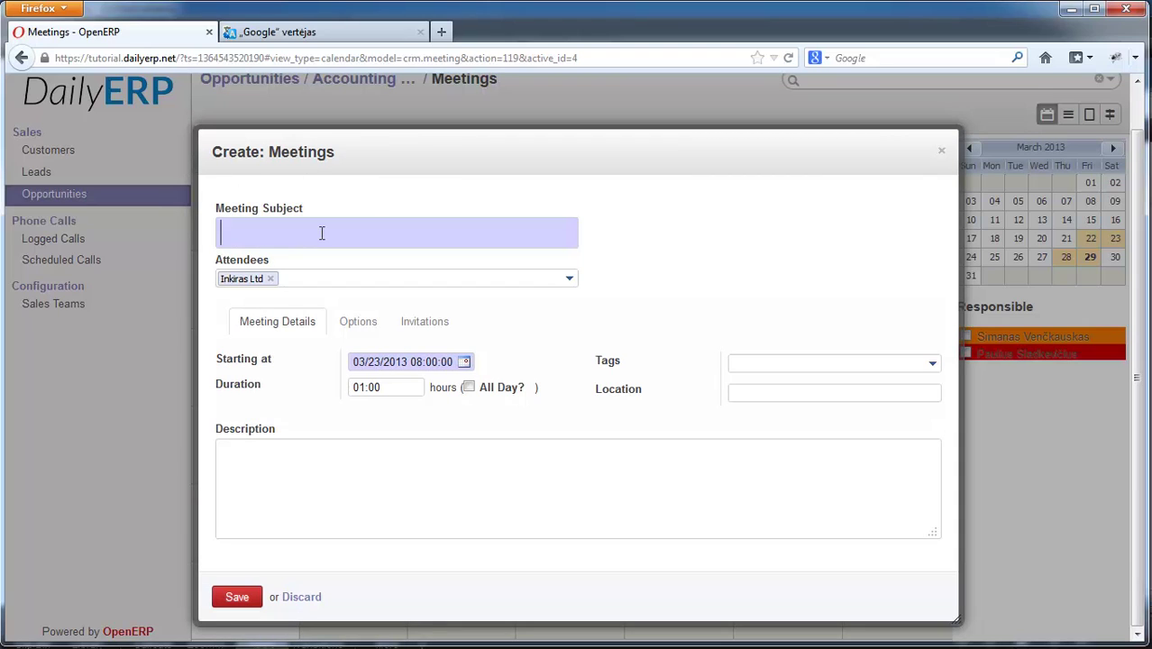
type("chni")
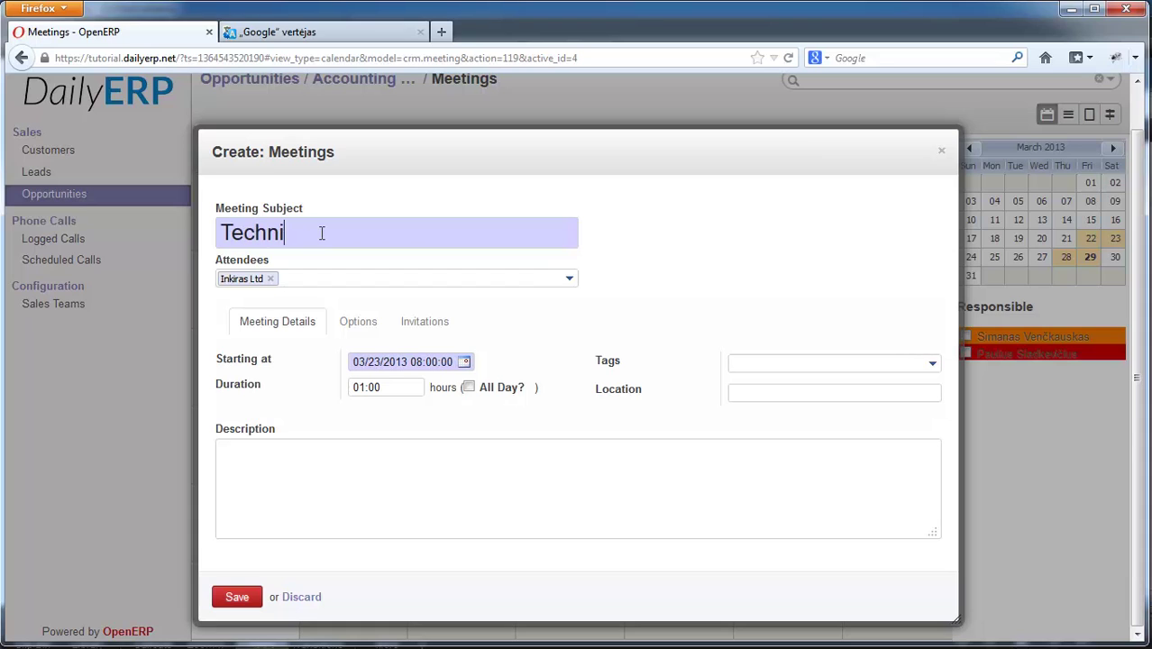
type("cal features discussion")
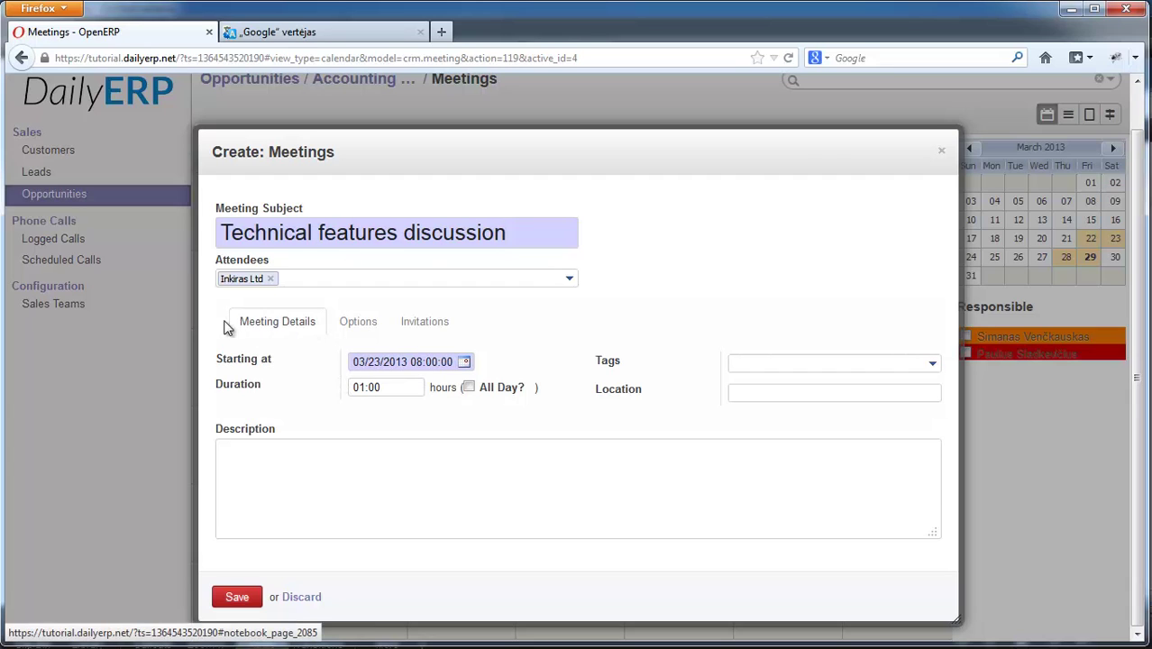
left_click(282, 461)
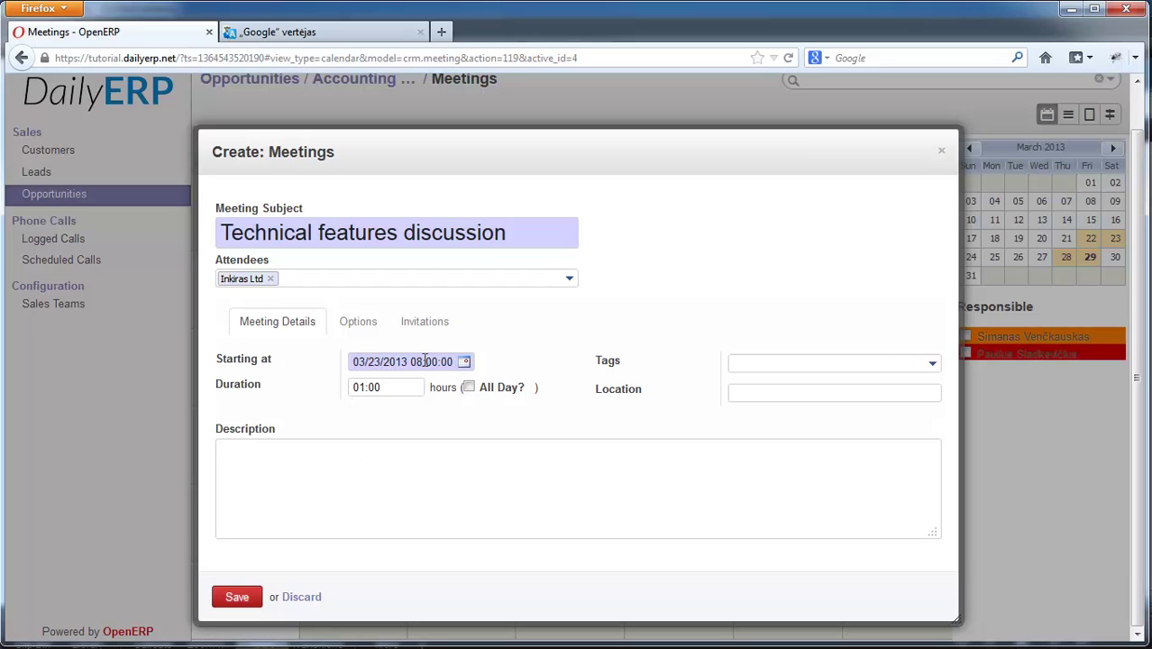
left_click(364, 388)
left_click(817, 363)
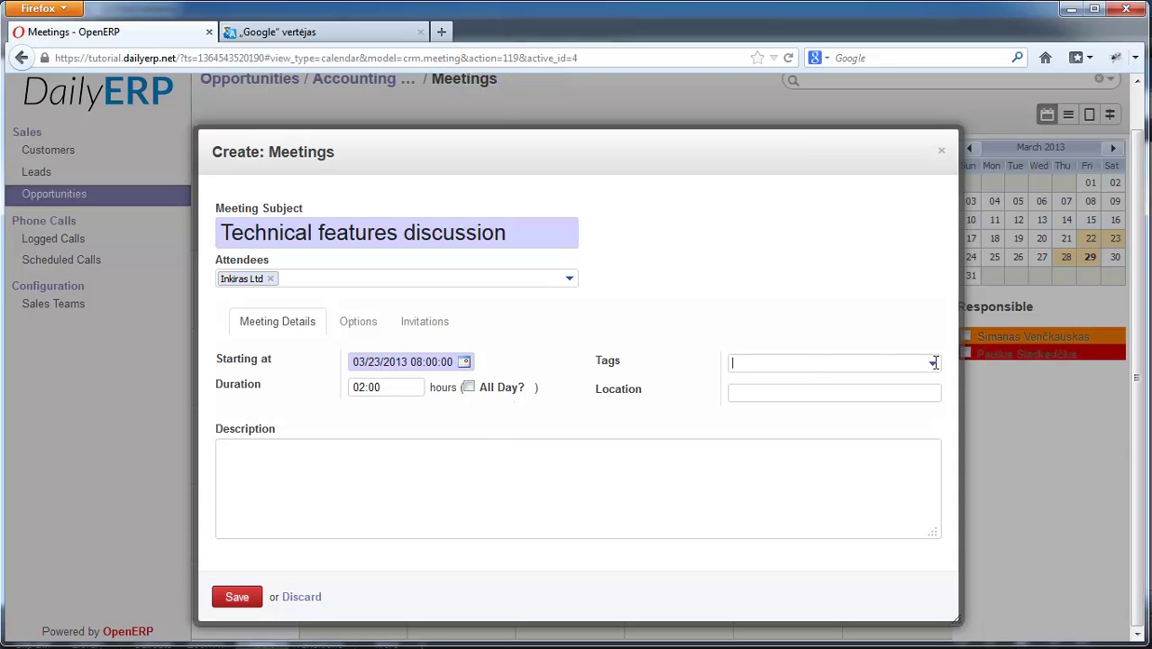
left_click(757, 392)
left_click(352, 321)
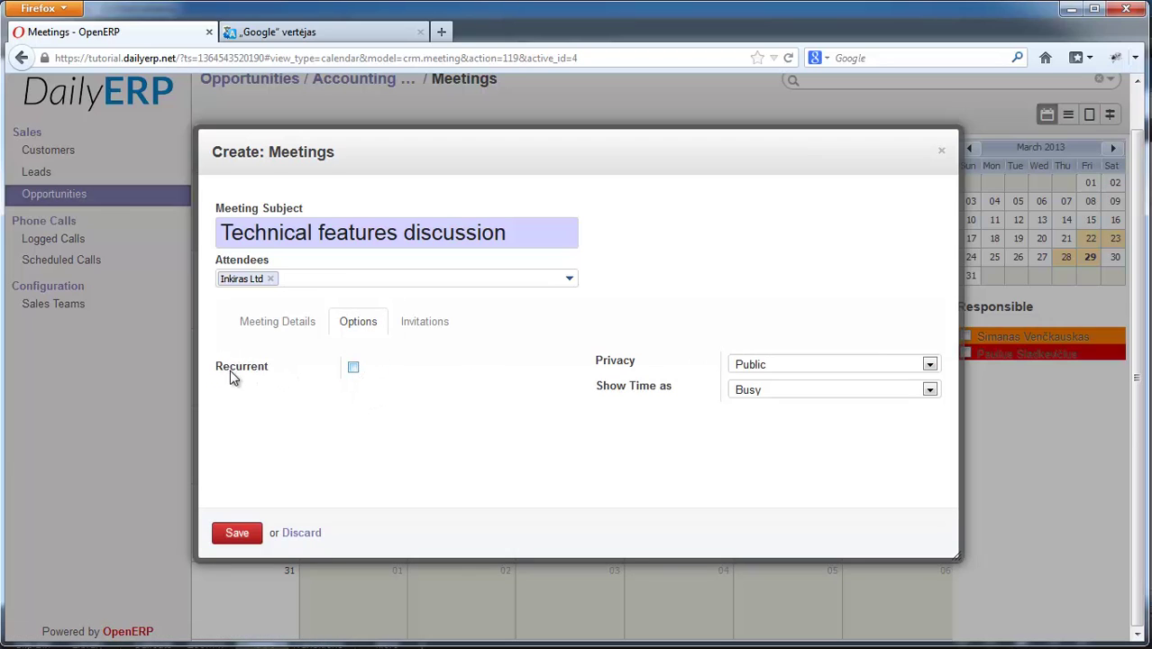
left_click(354, 369)
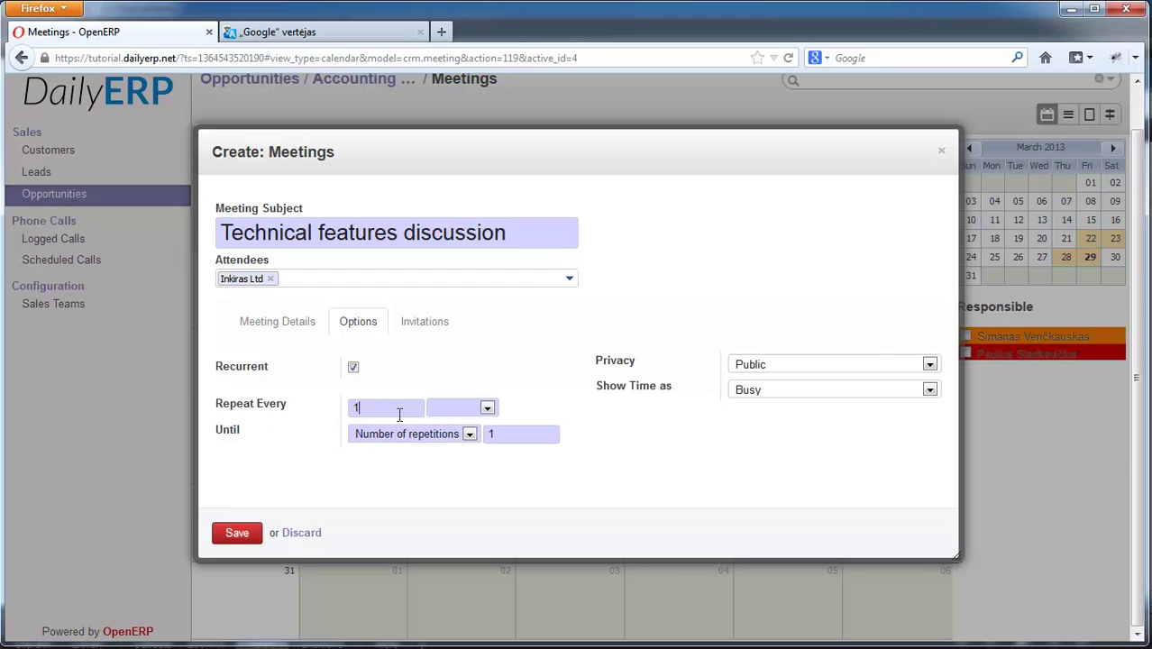
left_click(487, 409)
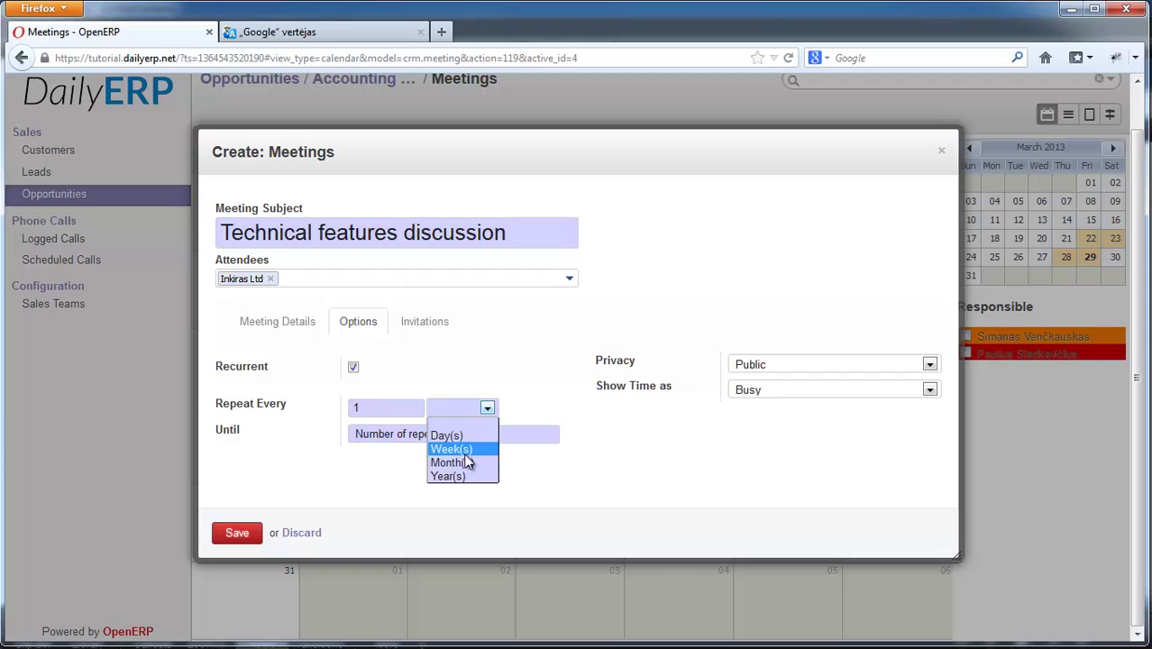
left_click(485, 403)
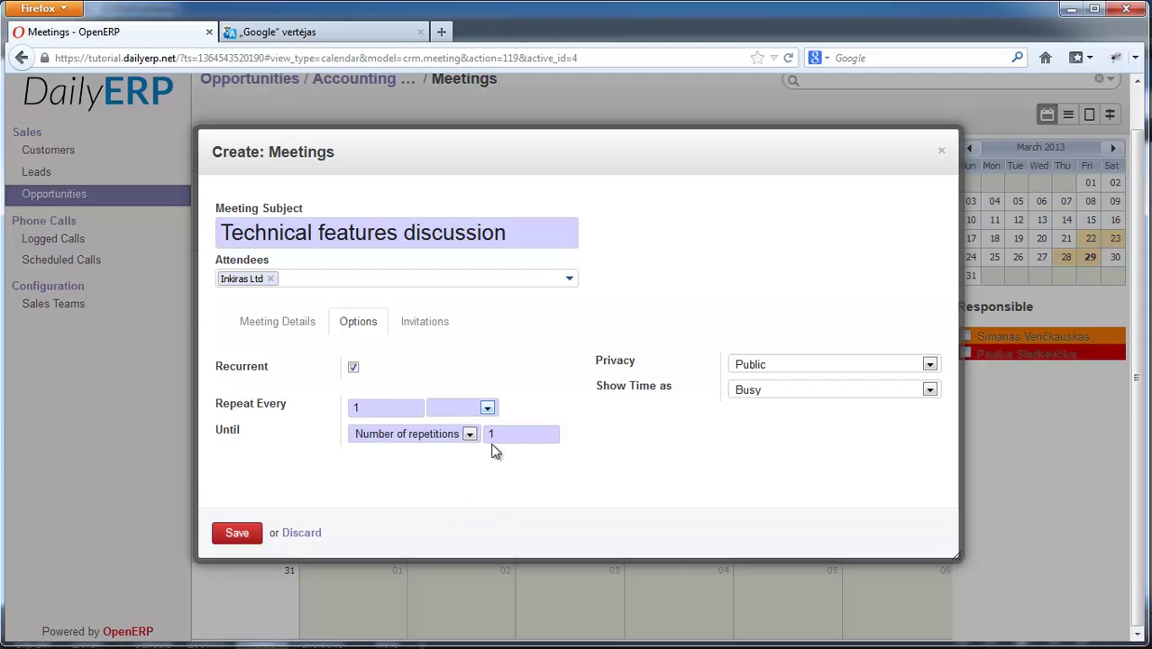
left_click(354, 366)
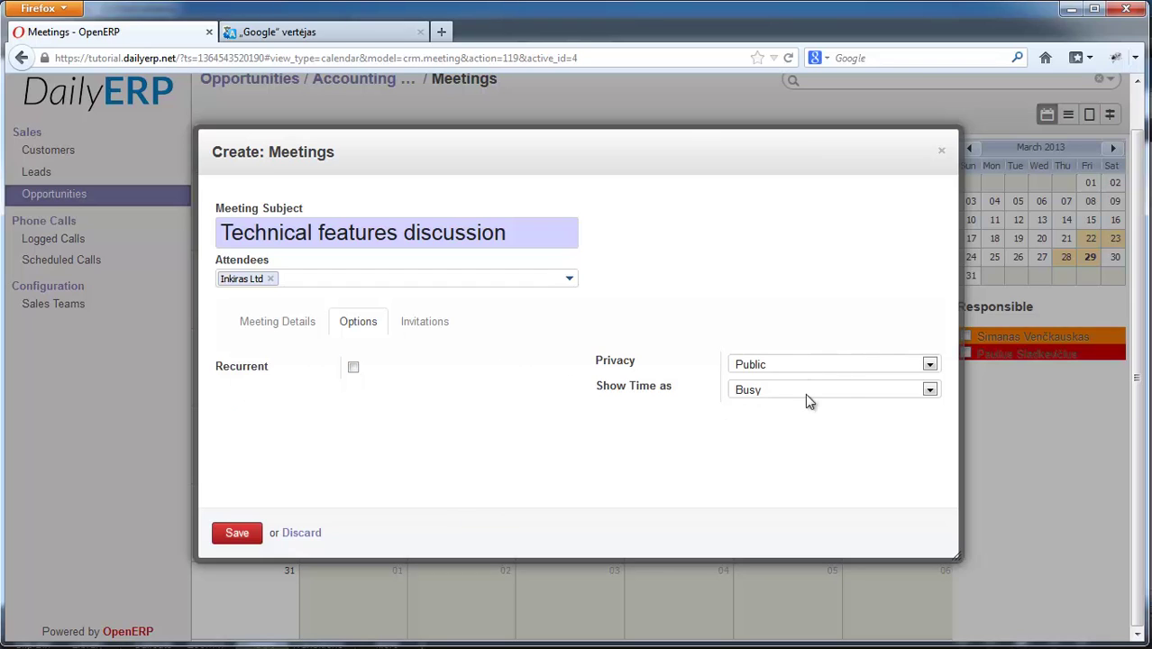
left_click(816, 368)
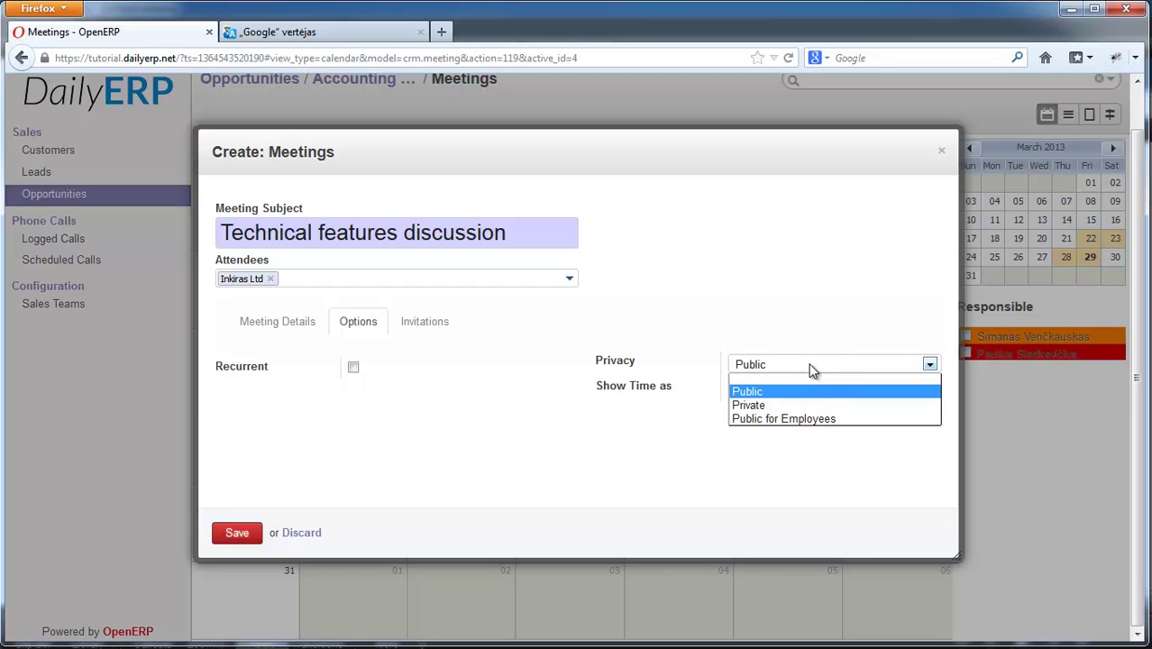
left_click(759, 390)
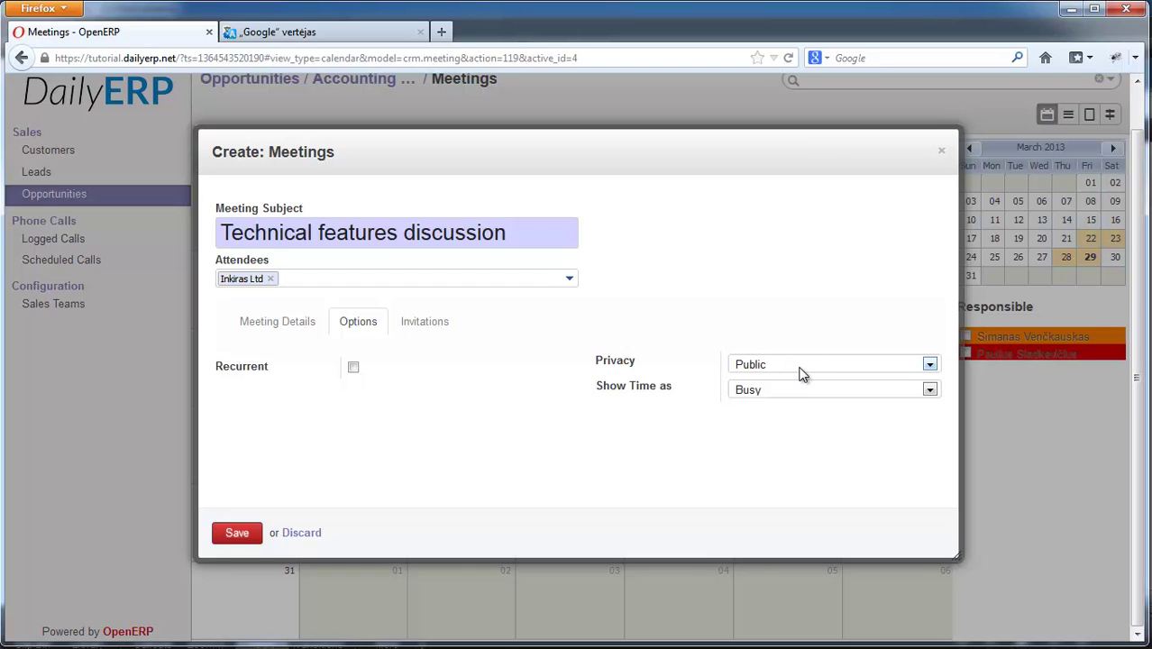
left_click(802, 371)
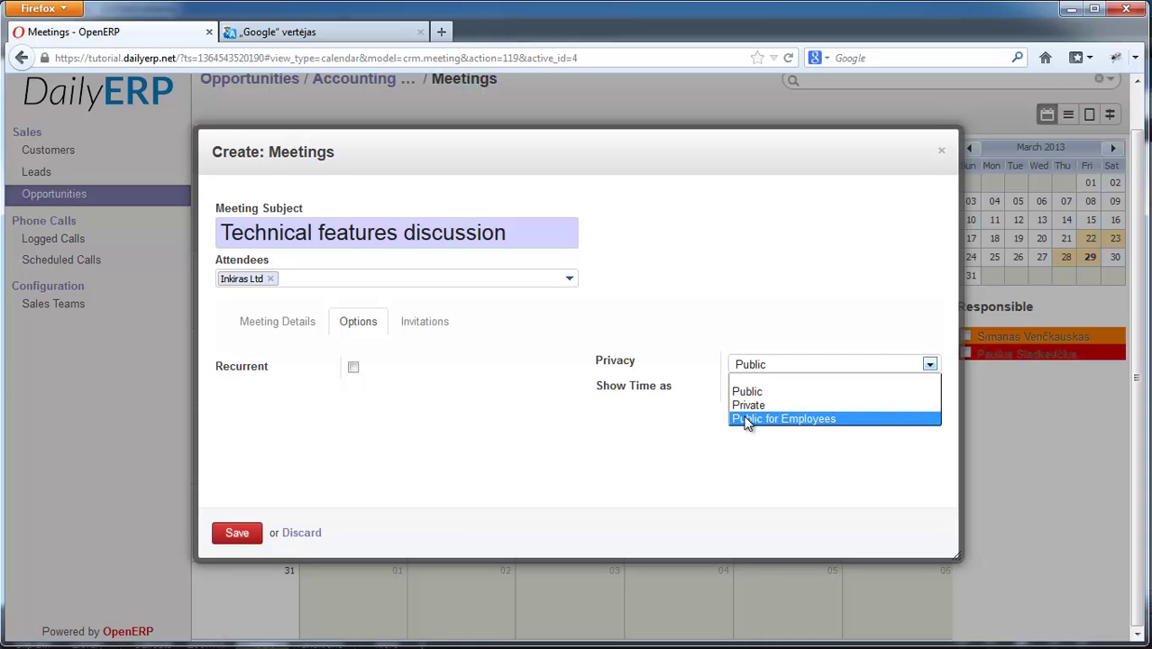
left_click(642, 325)
left_click(778, 389)
- Keep availability Busy and invite an Inkiras Ltd contact to the meeting
left_click(656, 437)
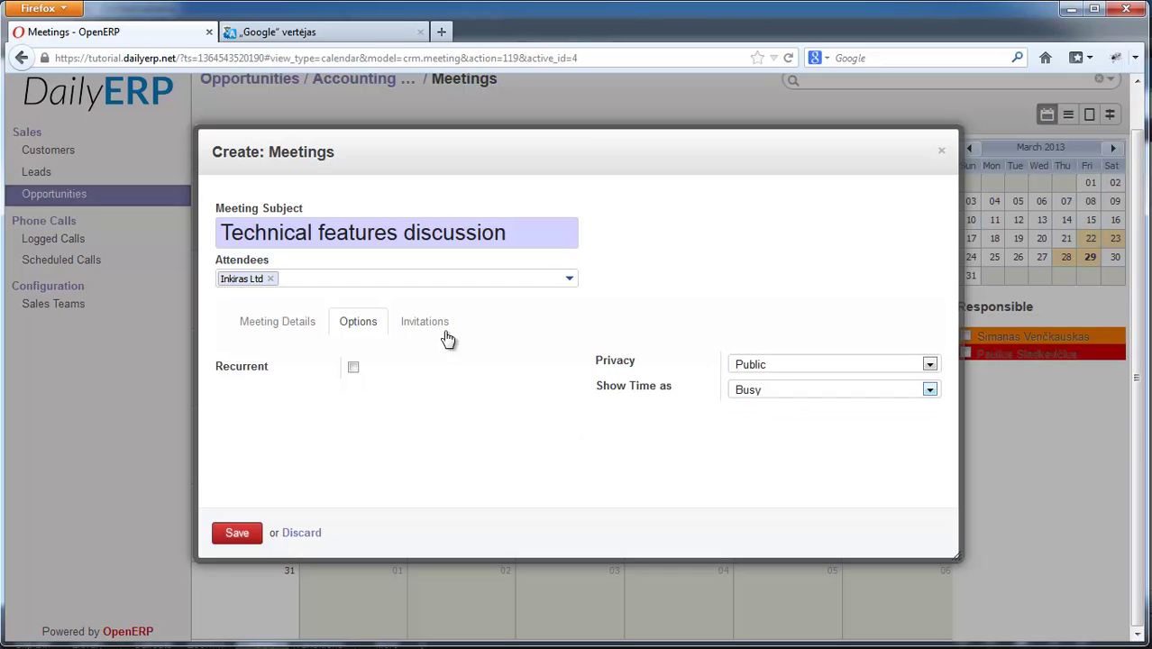
left_click(442, 330)
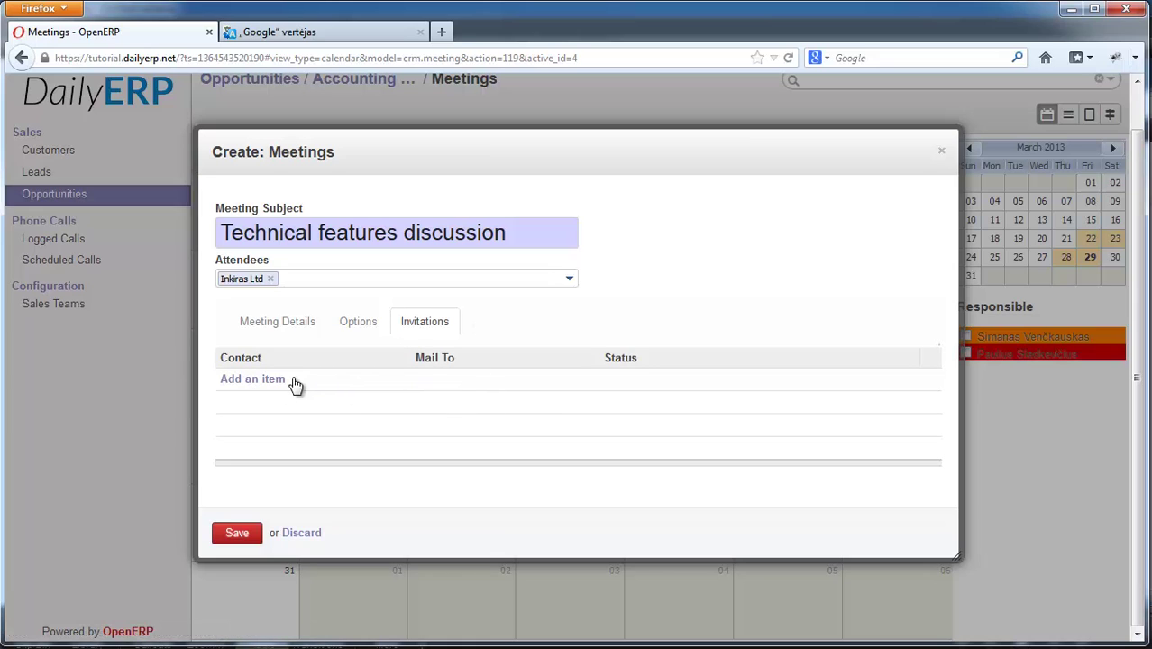
left_click(228, 381)
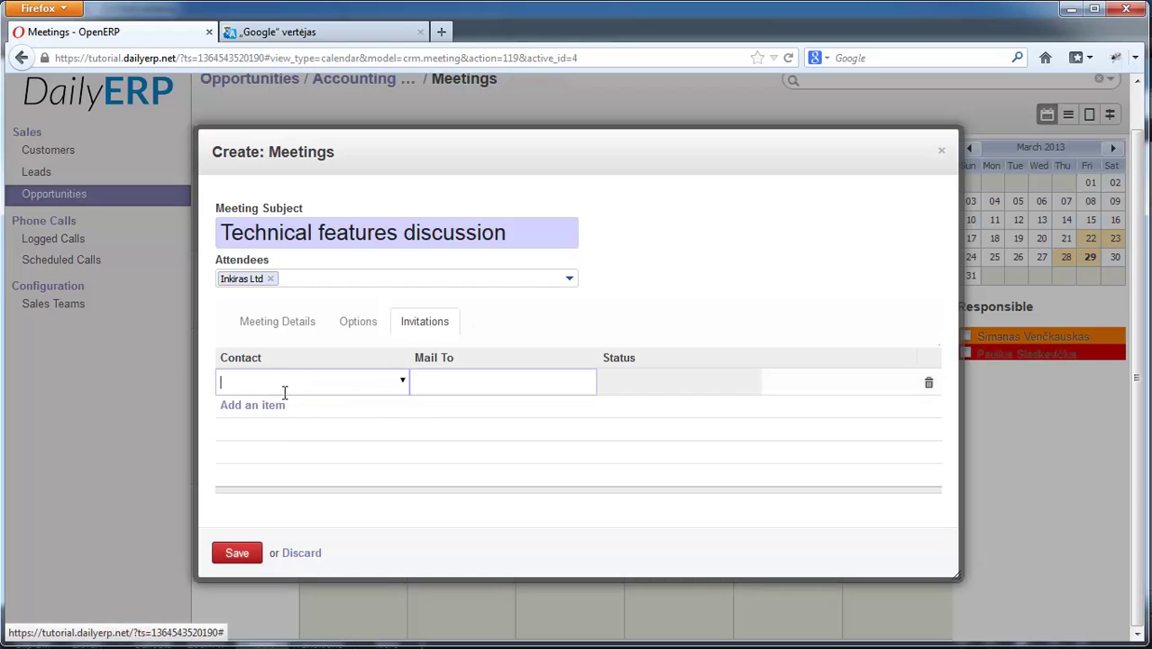
left_click(402, 382)
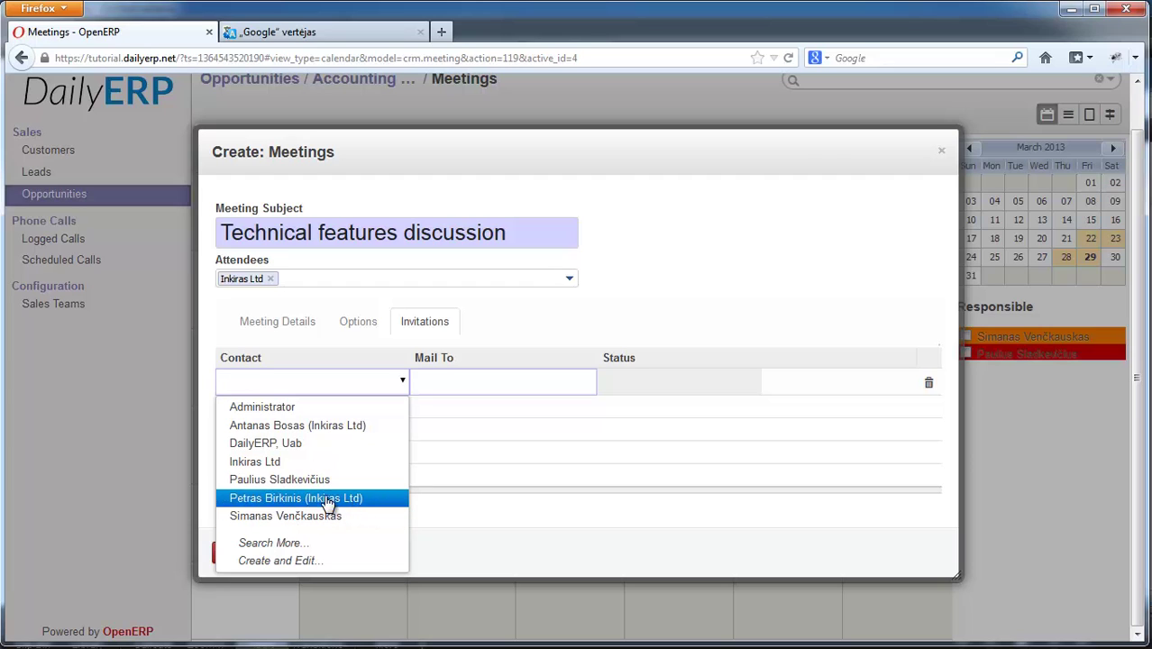
left_click(288, 501)
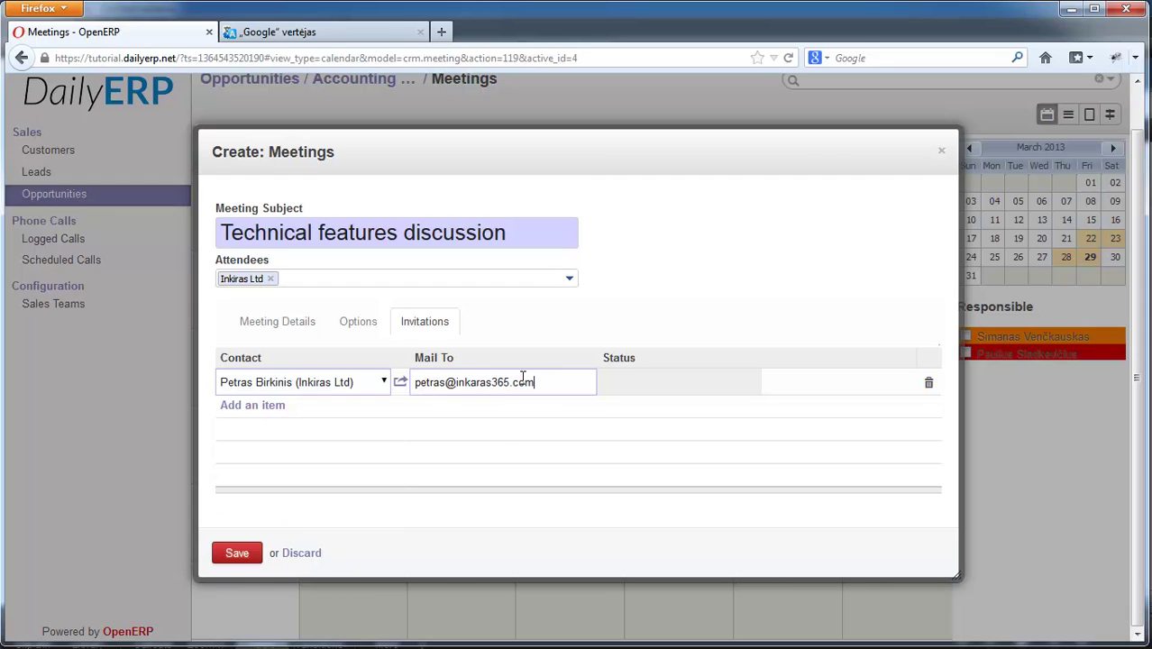
- Edit the invitee's e-mail address and save the meeting
left_click(233, 408)
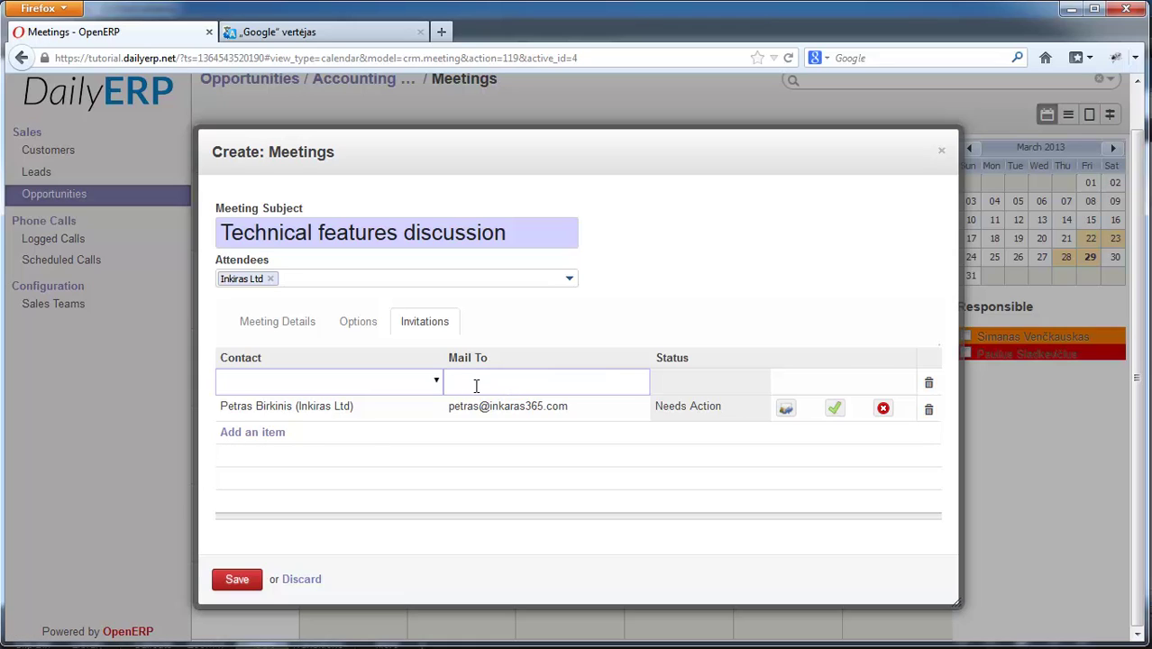
type("gmail.com")
left_click(478, 382)
type("156987")
left_click_drag(577, 382, 410, 333)
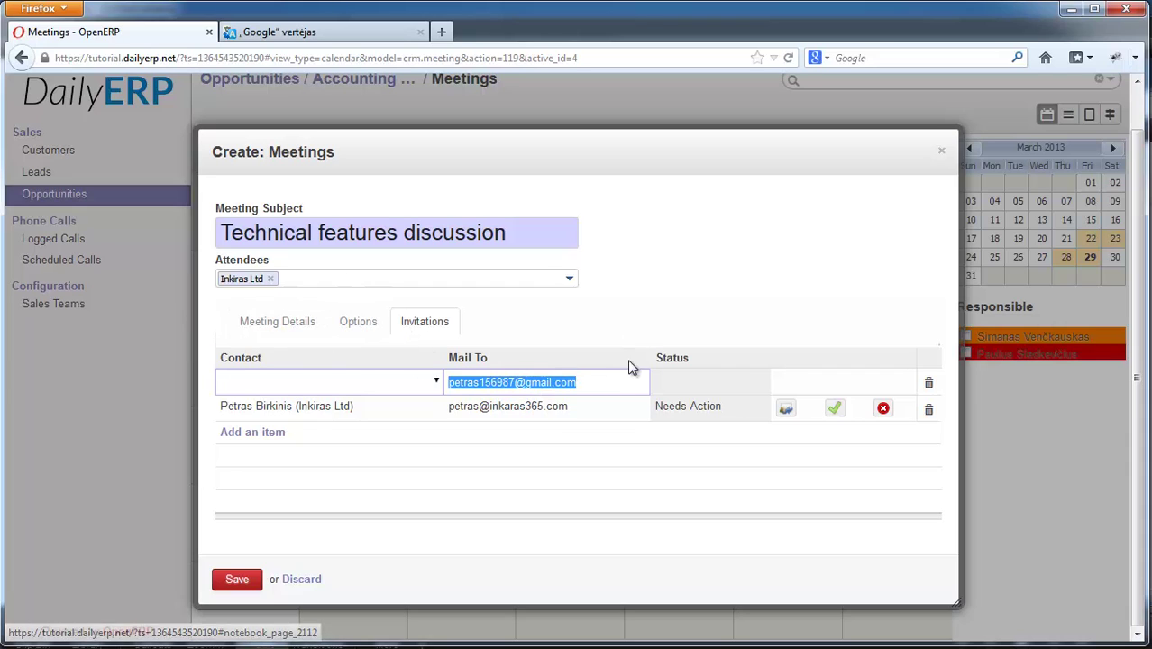
left_click(237, 586)
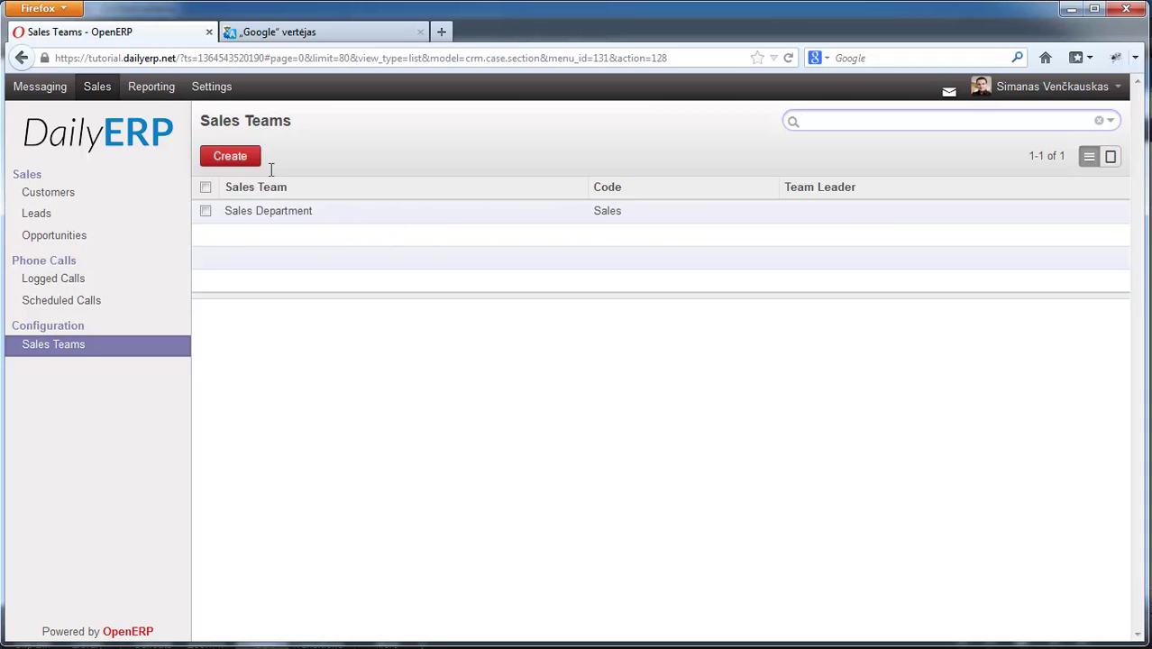
- Create the Direct marketing team with Sales Department as parent, leaving Working Time empty
left_click(232, 161)
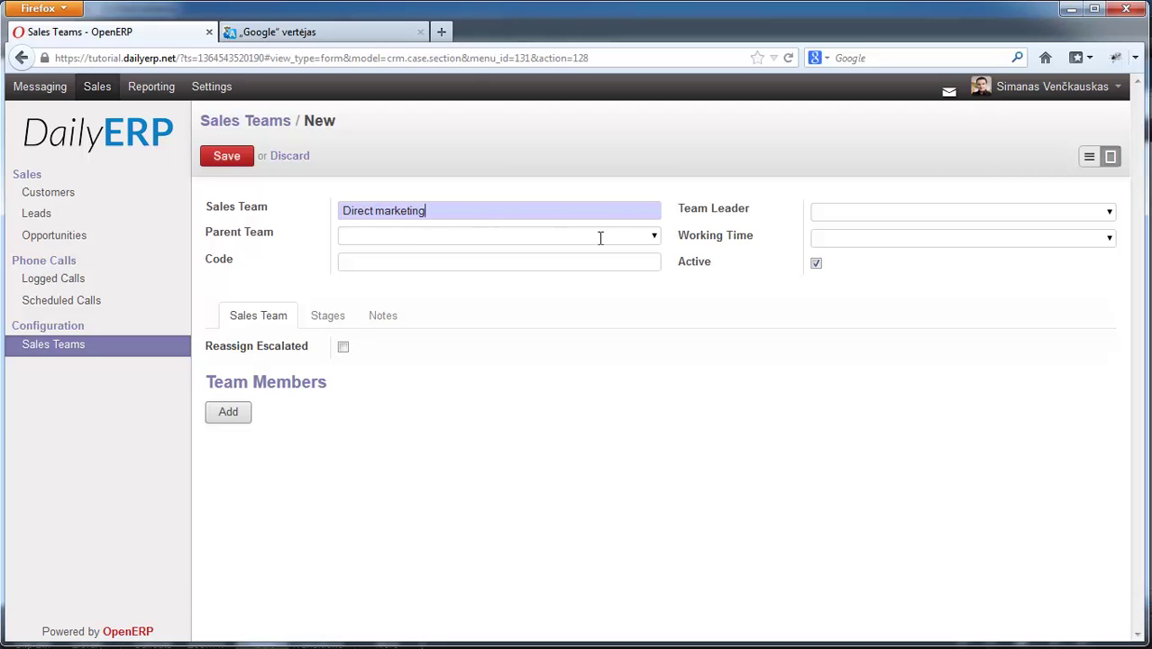
left_click(654, 240)
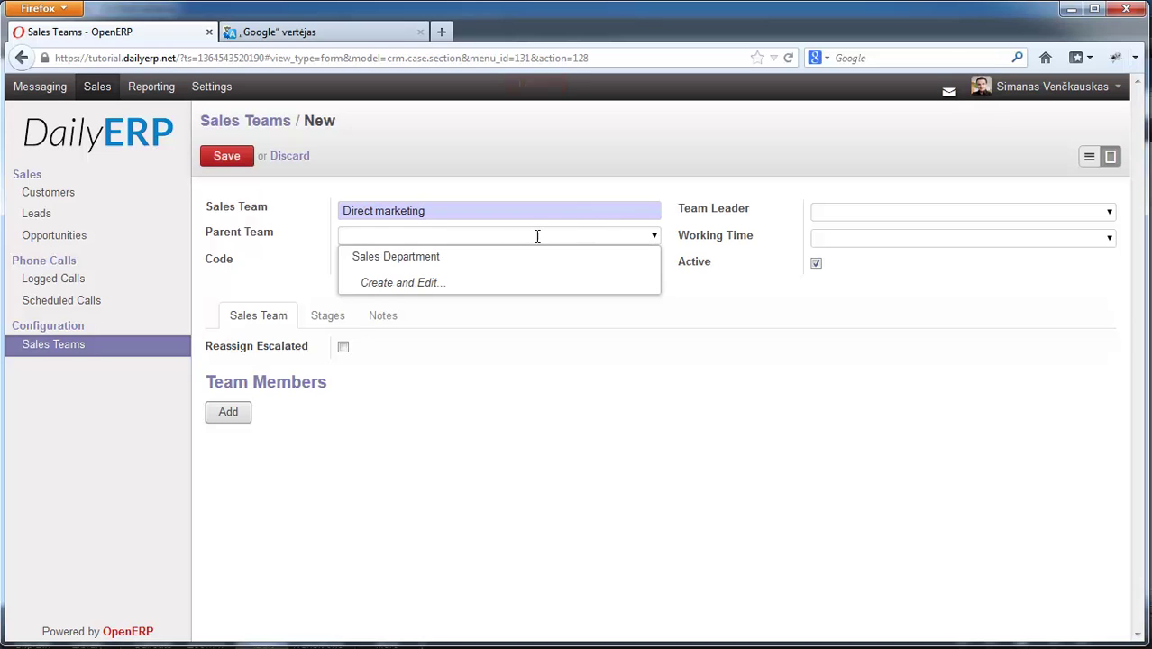
left_click(419, 259)
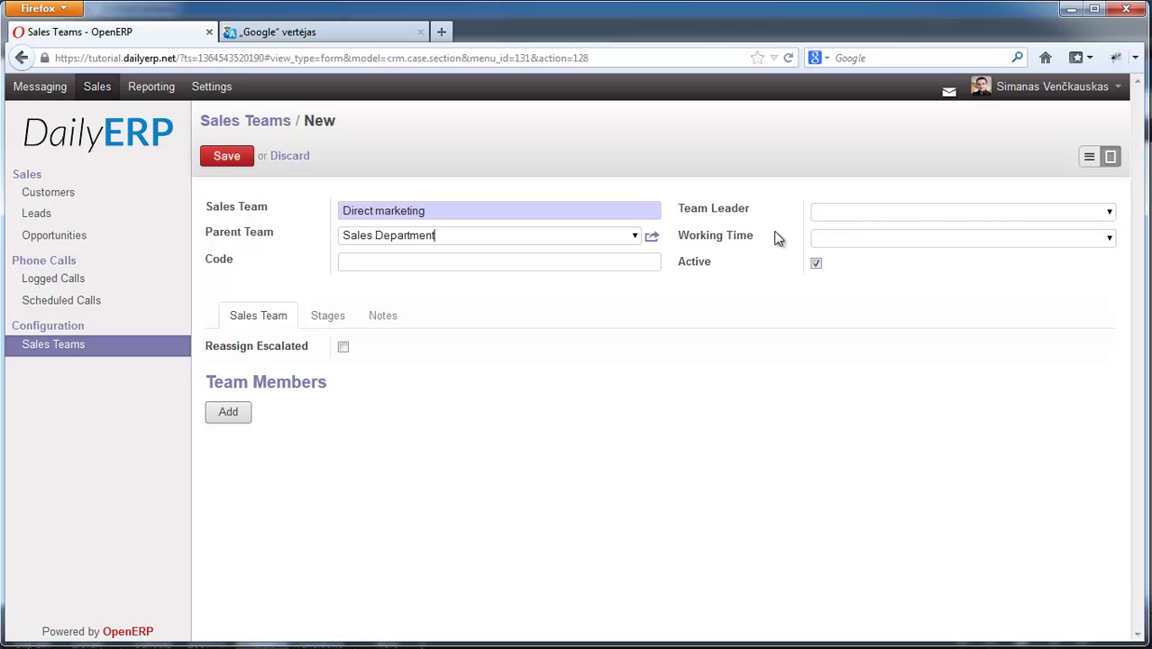
left_click(1108, 238)
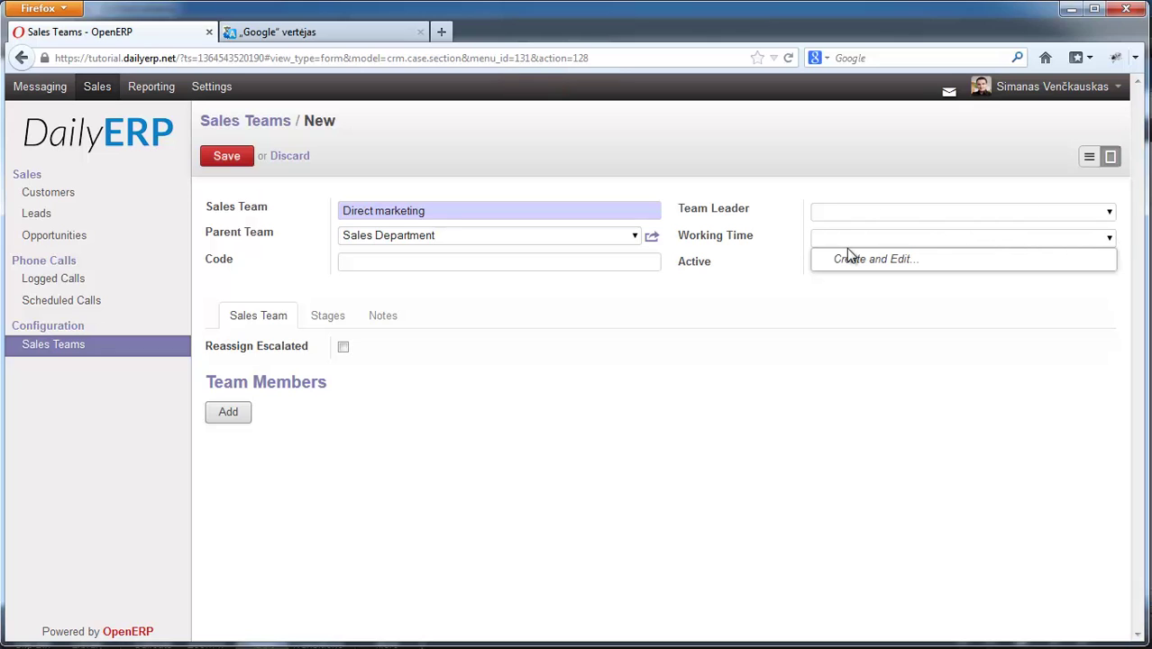
left_click(872, 303)
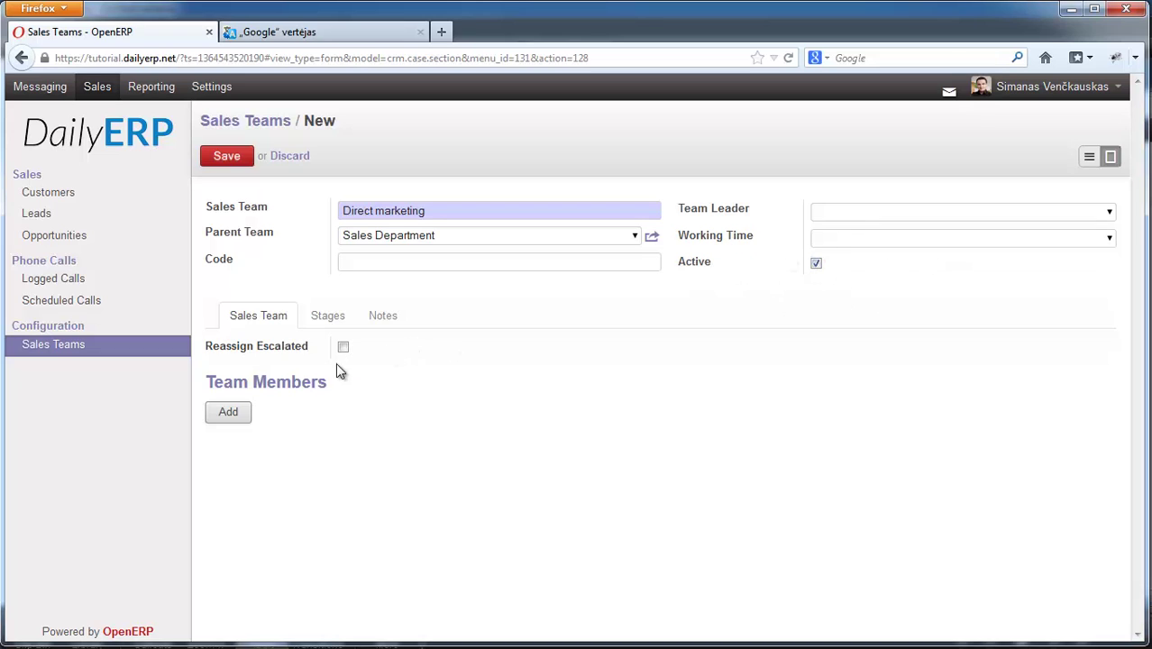
- Add two users as members of the Direct marketing team
left_click(235, 414)
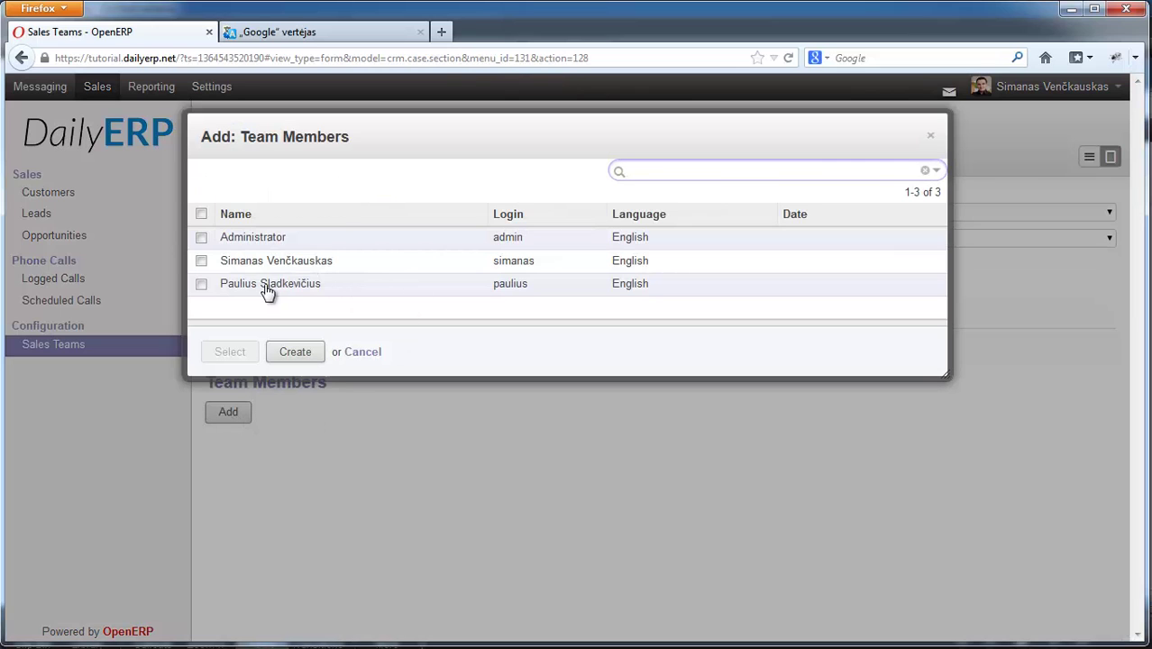
left_click(201, 283)
left_click(201, 261)
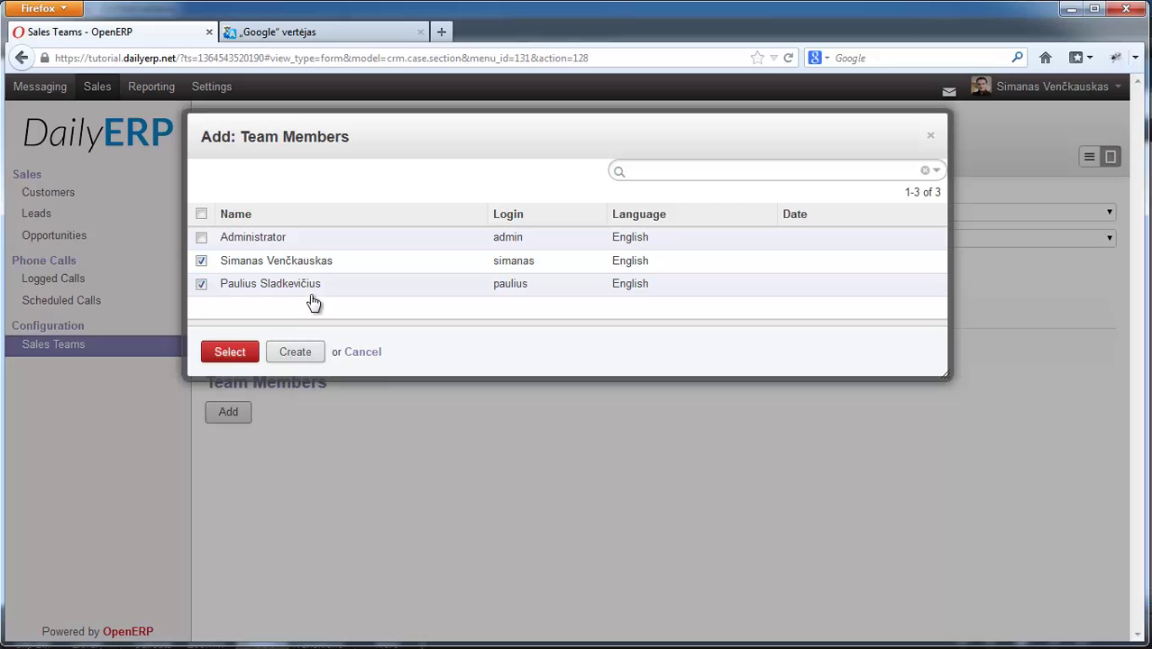
left_click(229, 352)
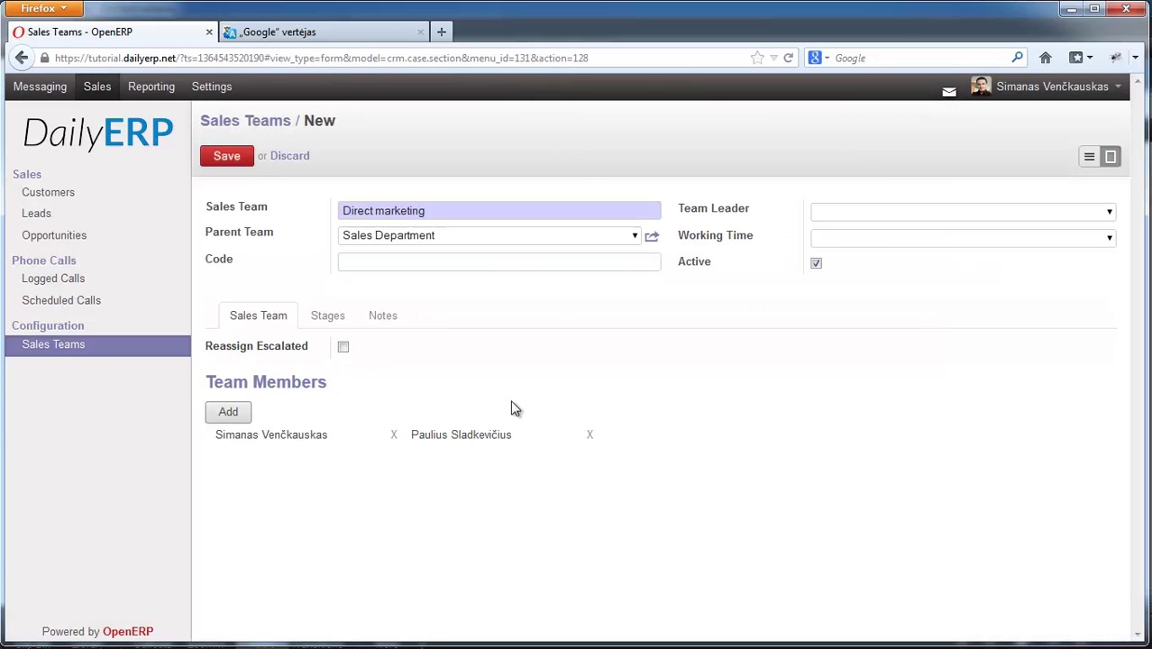
- Review the team's Stages and Notes tabs, then save the Direct marketing team
left_click(328, 316)
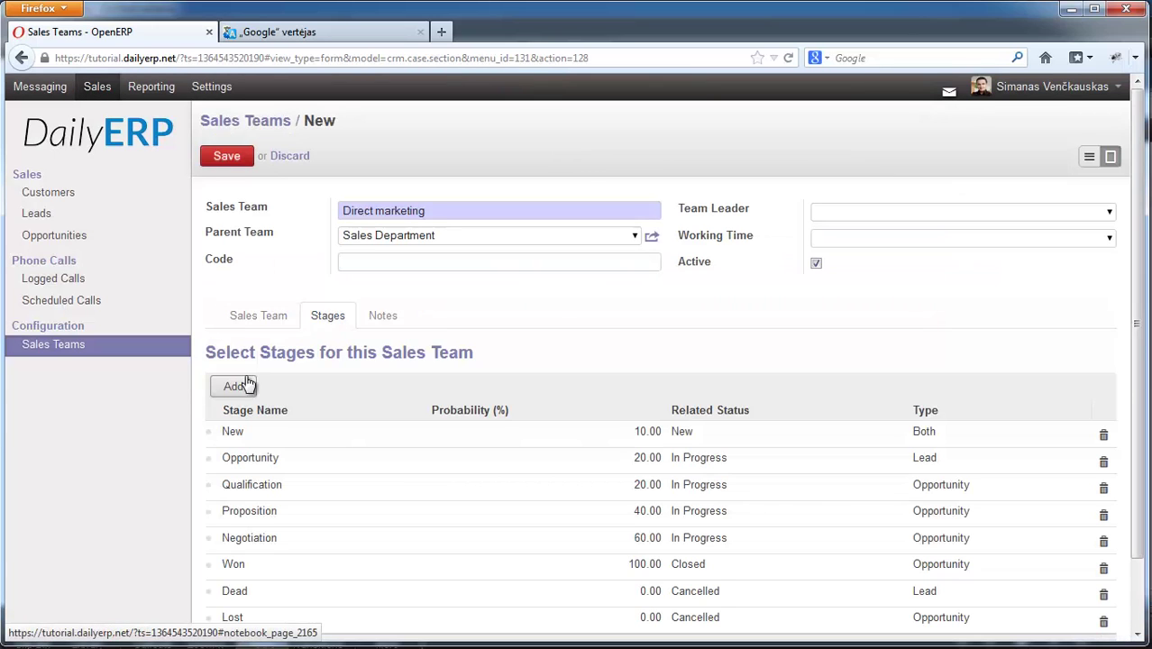
scroll(1138, 377, "down", 2)
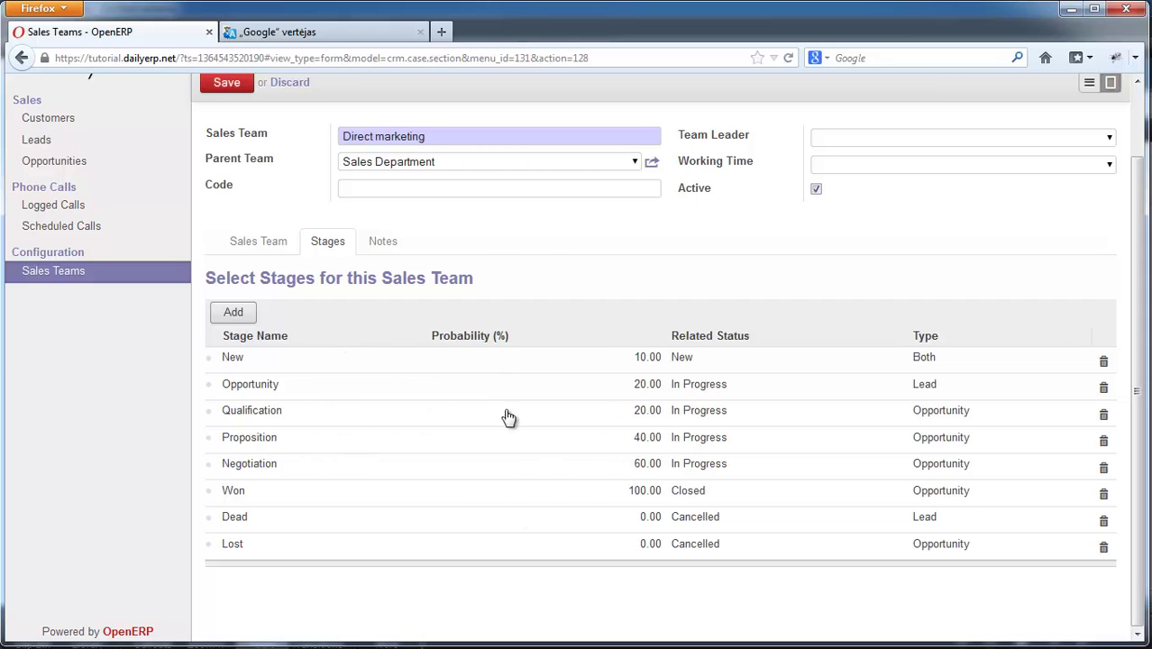
scroll(437, 391, "up", 2)
left_click(382, 316)
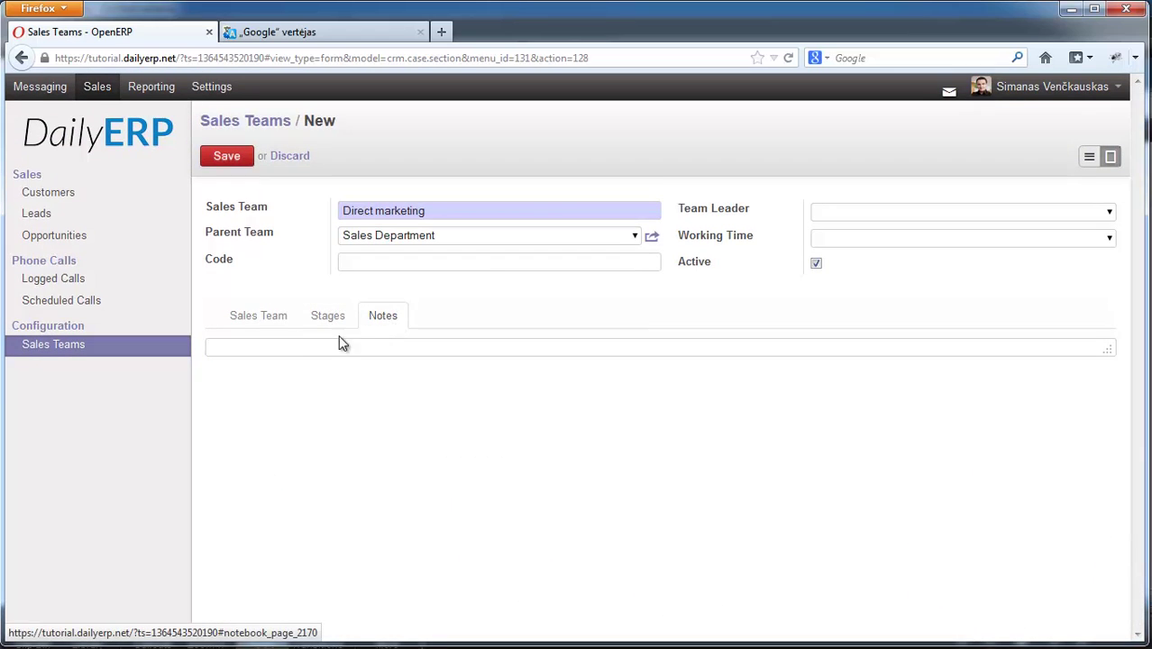
left_click(274, 324)
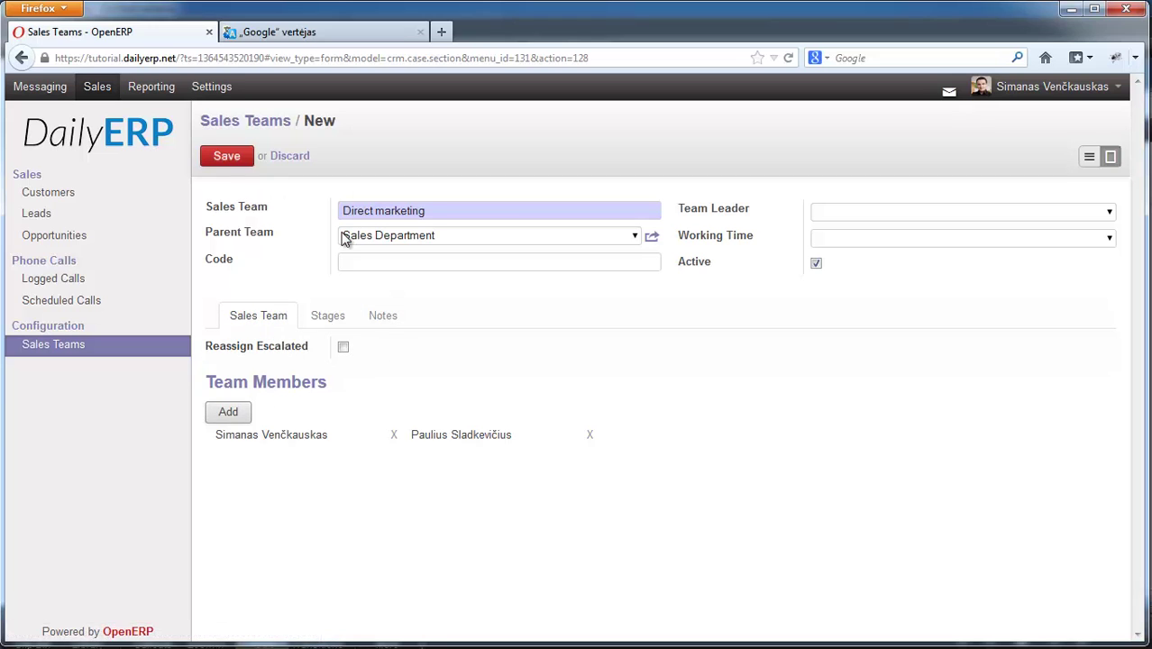
left_click(227, 157)
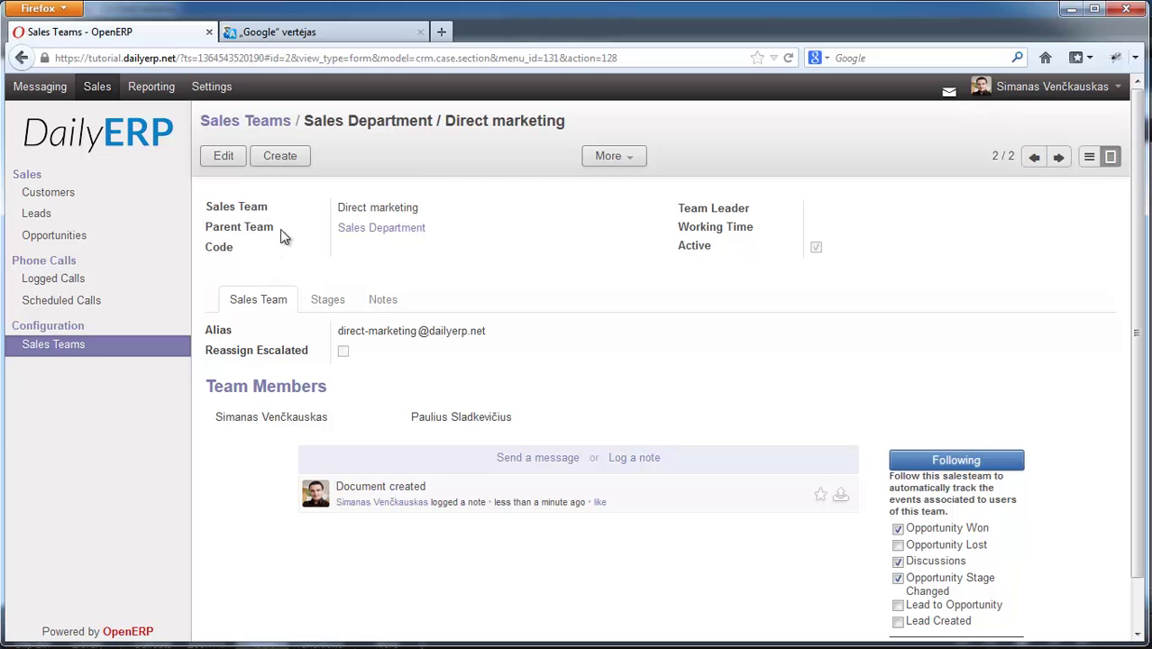
- Set the Accounting software proposal's sales team to Sales Department / Direct marketing and save
left_click(50, 238)
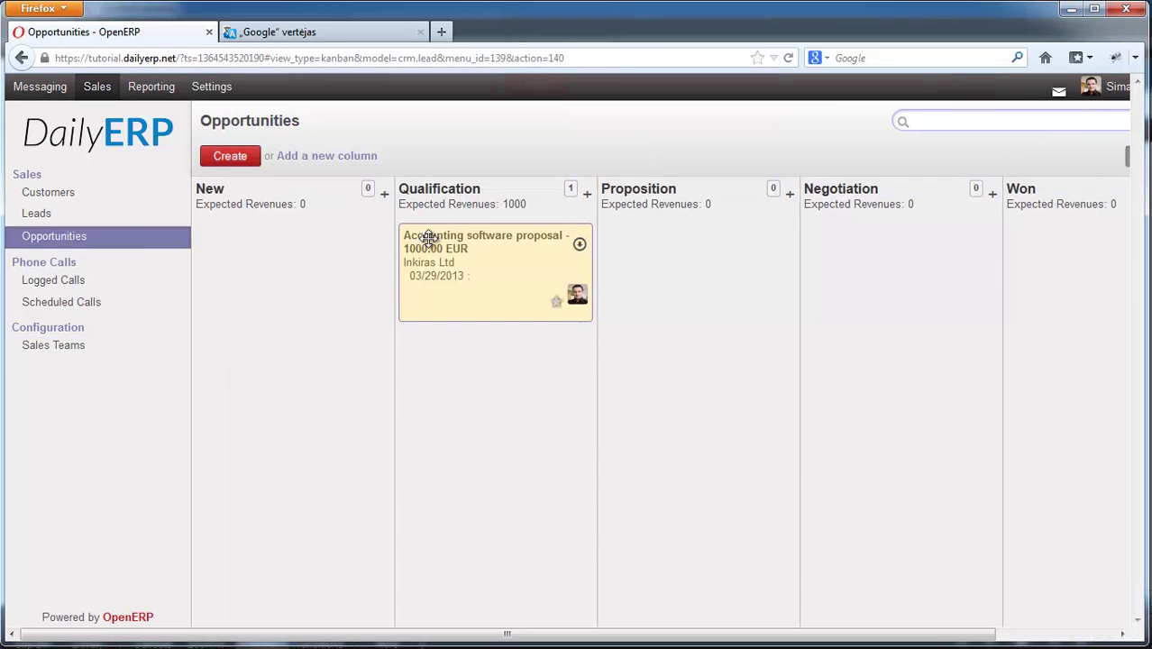
left_click(579, 245)
left_click(613, 259)
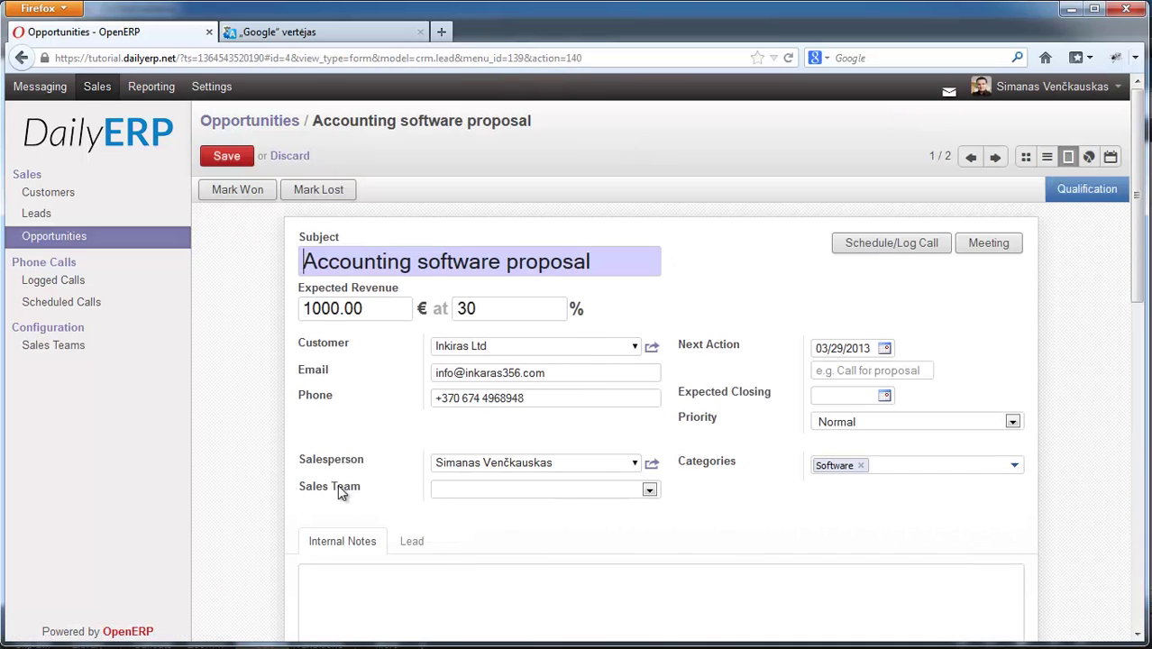
scroll(557, 417, "down", 3)
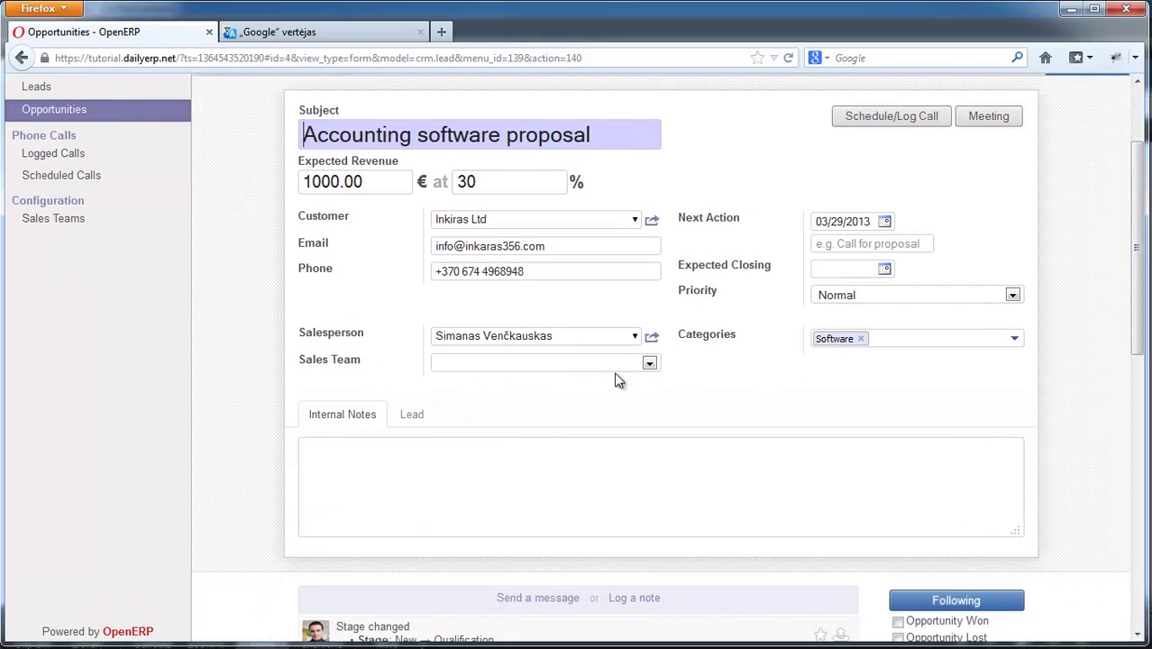
left_click(647, 363)
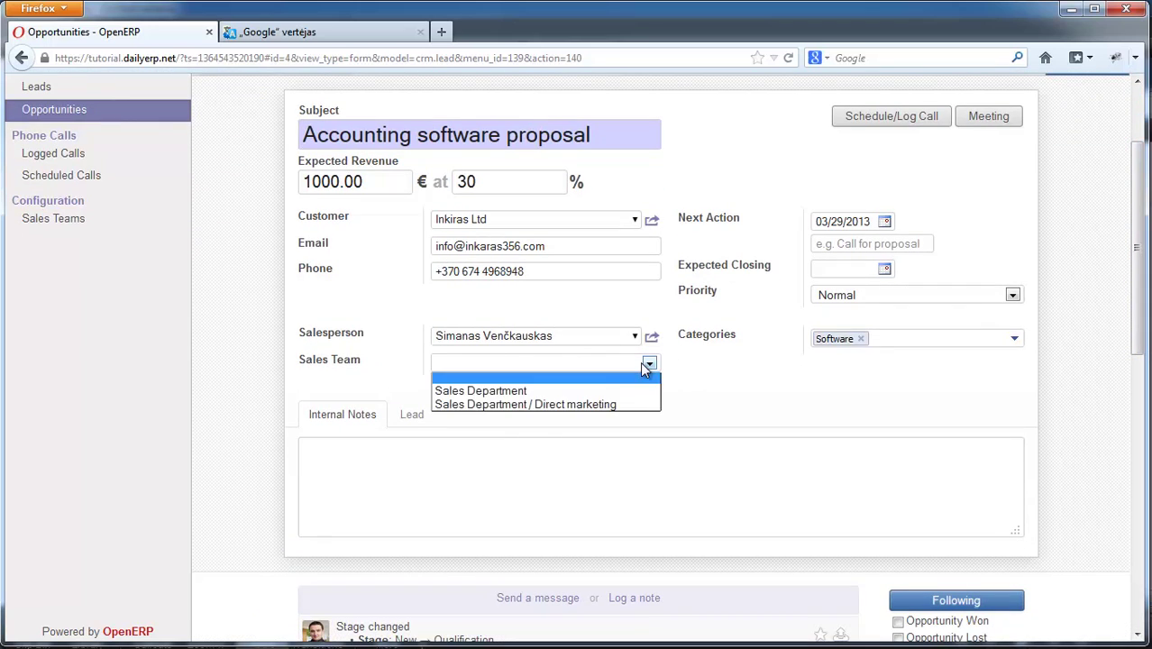
left_click(602, 403)
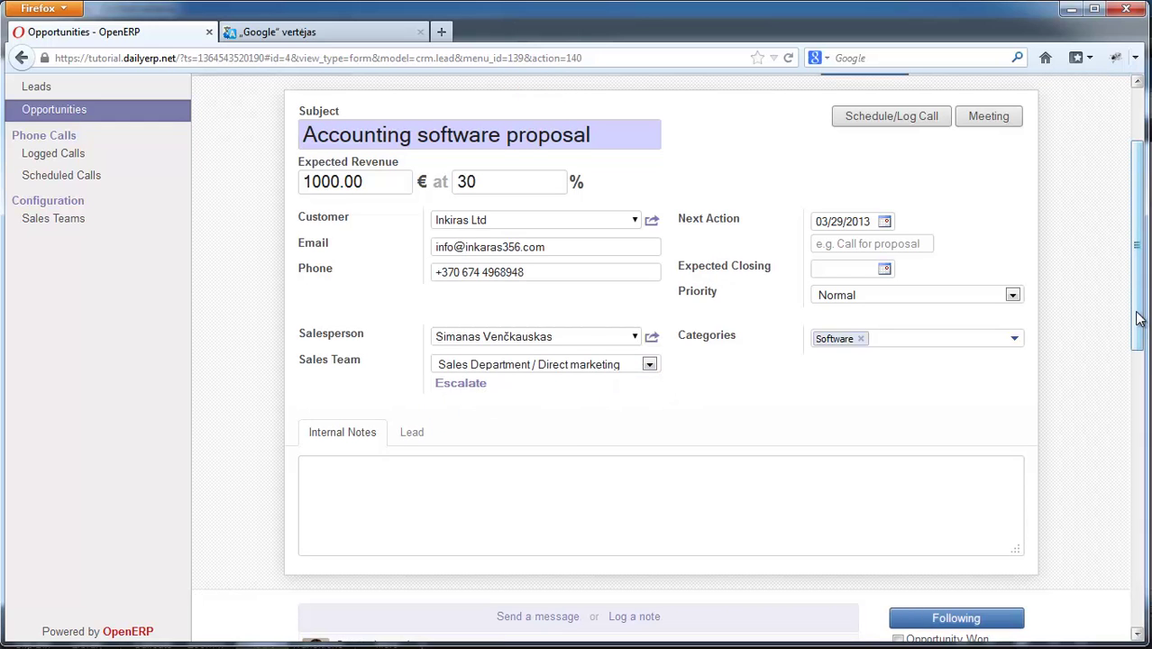
scroll(230, 197, "up", 2)
left_click(226, 111)
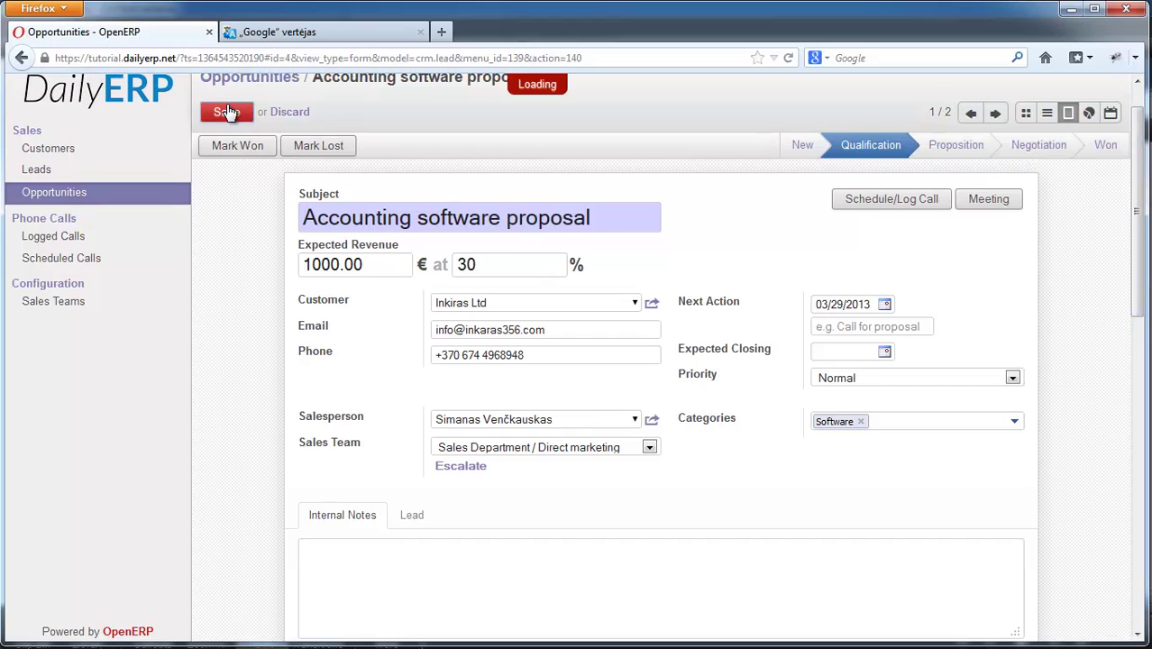
scroll(612, 262, "down", 2)
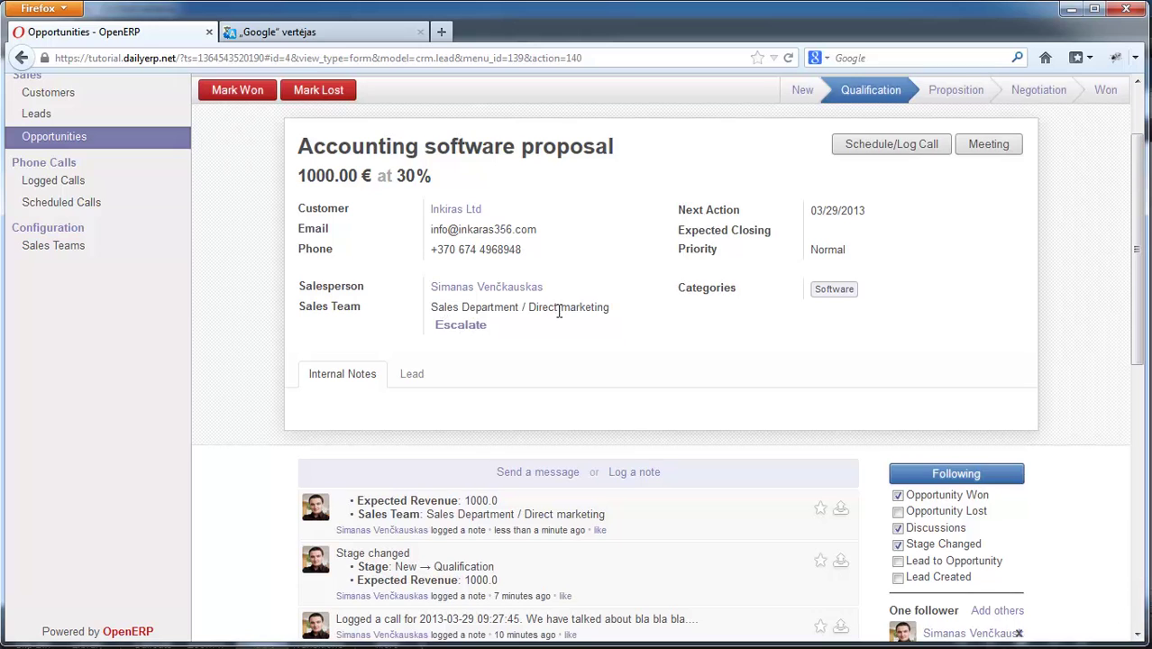
scroll(597, 308, "up", 2)
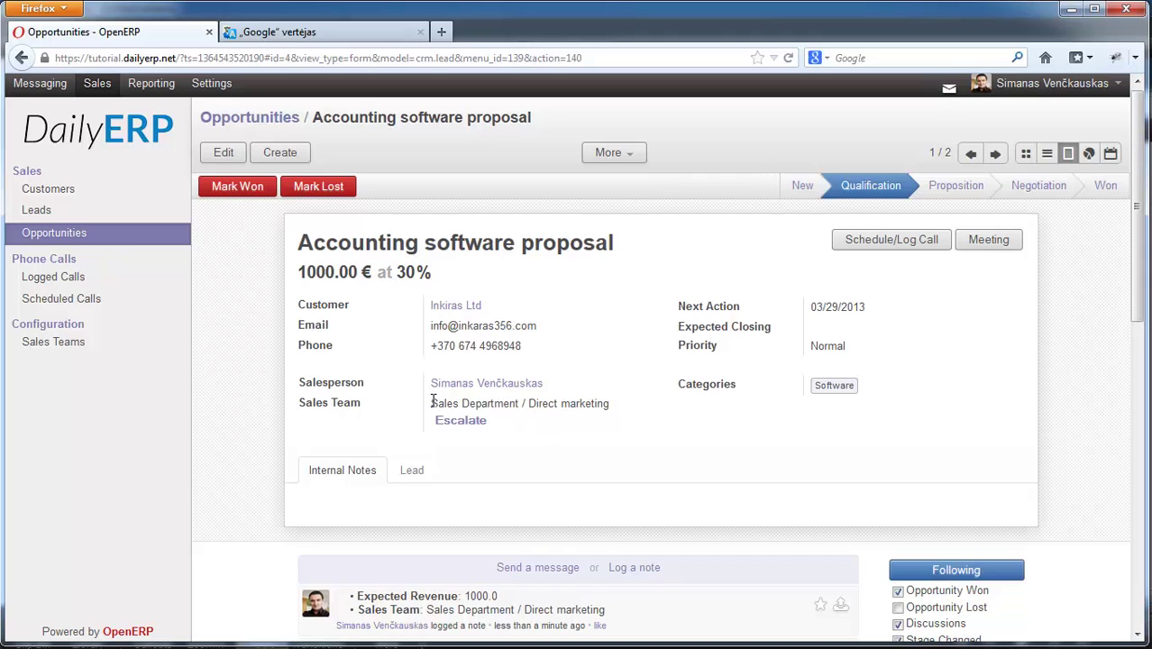
left_click_drag(432, 400, 612, 401)
left_click(605, 402)
left_click_drag(530, 403, 618, 407)
left_click(542, 404)
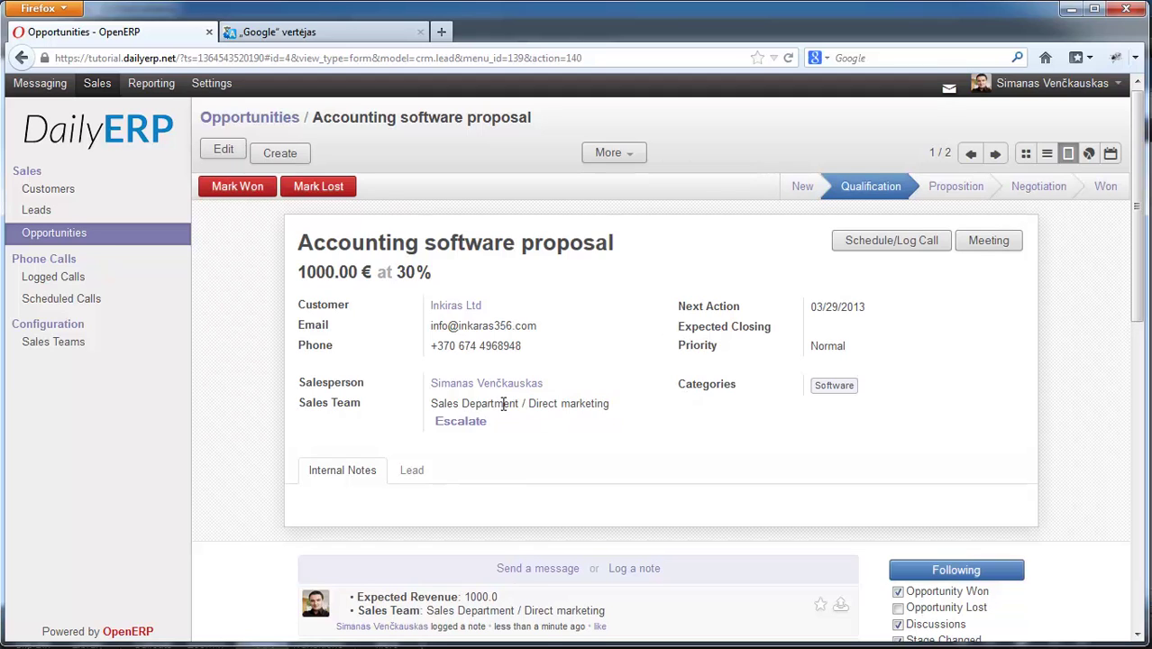
mouse_move(432, 404)
left_mouse_down()
mouse_move(521, 403)
mouse_move(431, 404)
left_mouse_up()
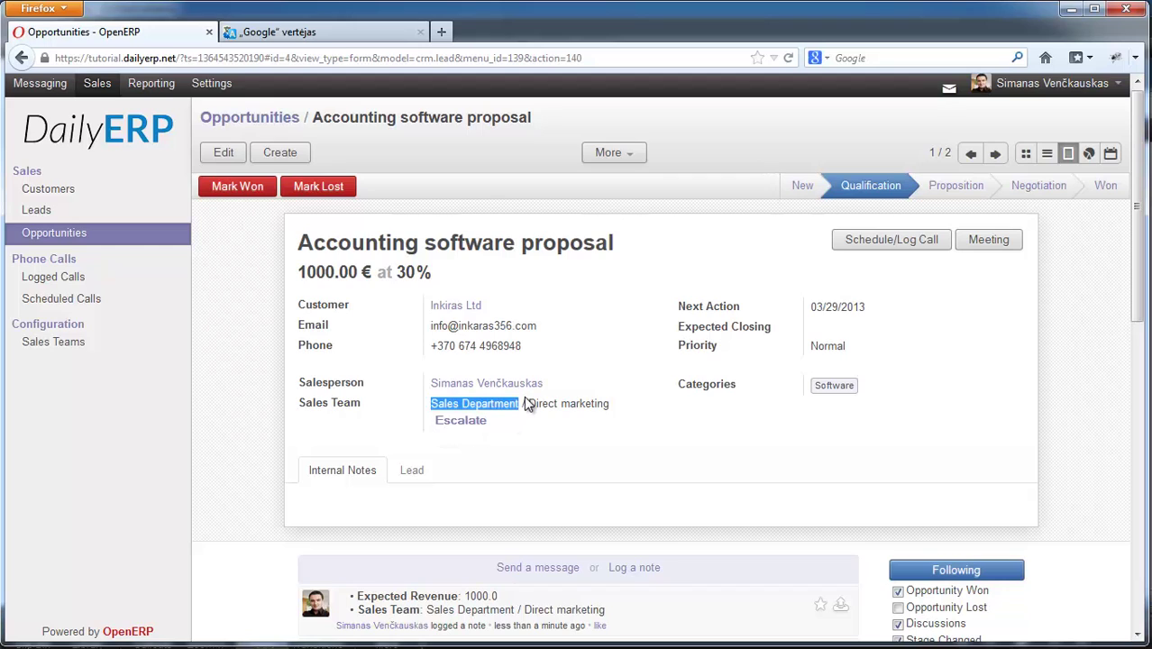
left_click(520, 406)
left_click_drag(521, 398, 427, 407)
left_click(461, 401)
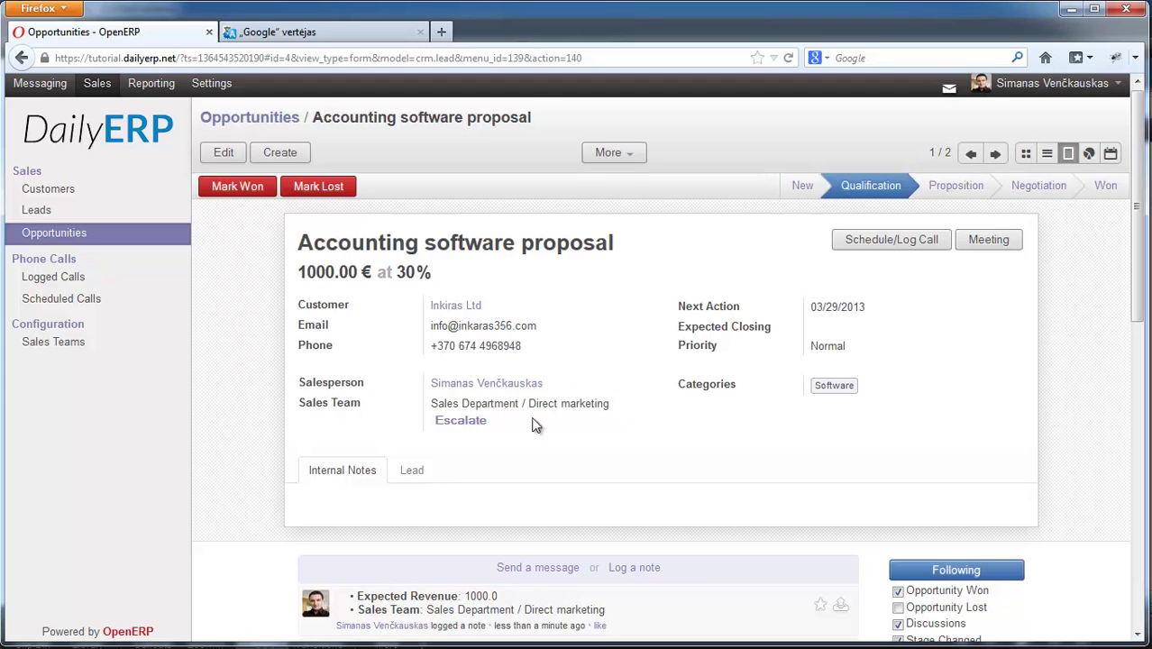
left_click_drag(528, 403, 611, 407)
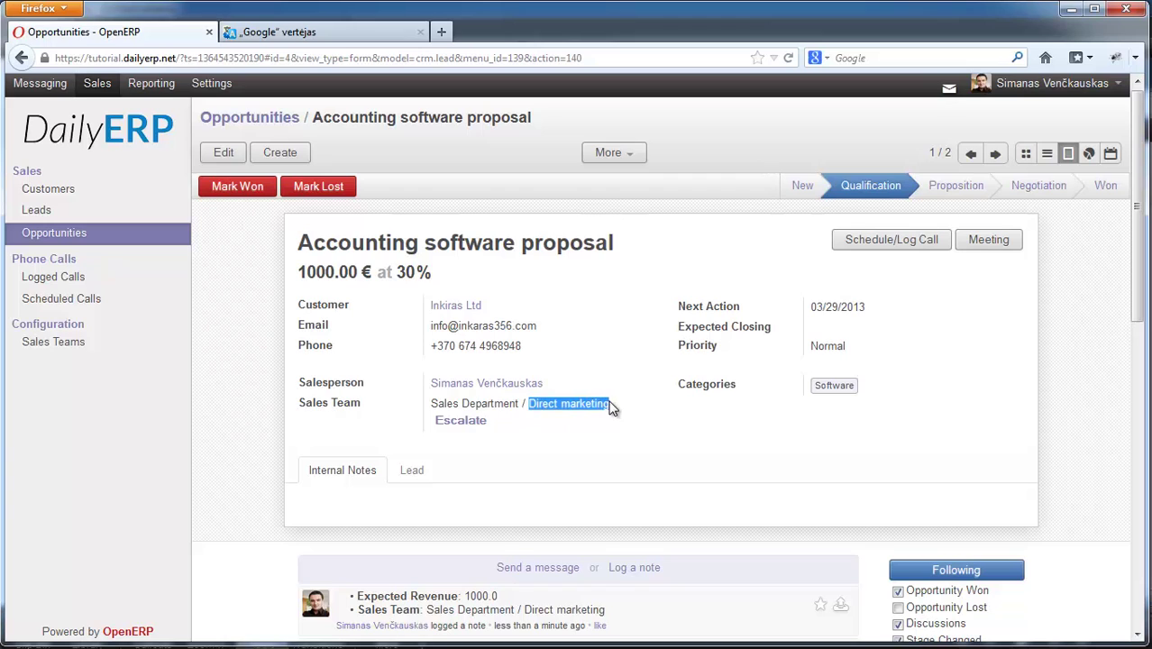
left_click(433, 403)
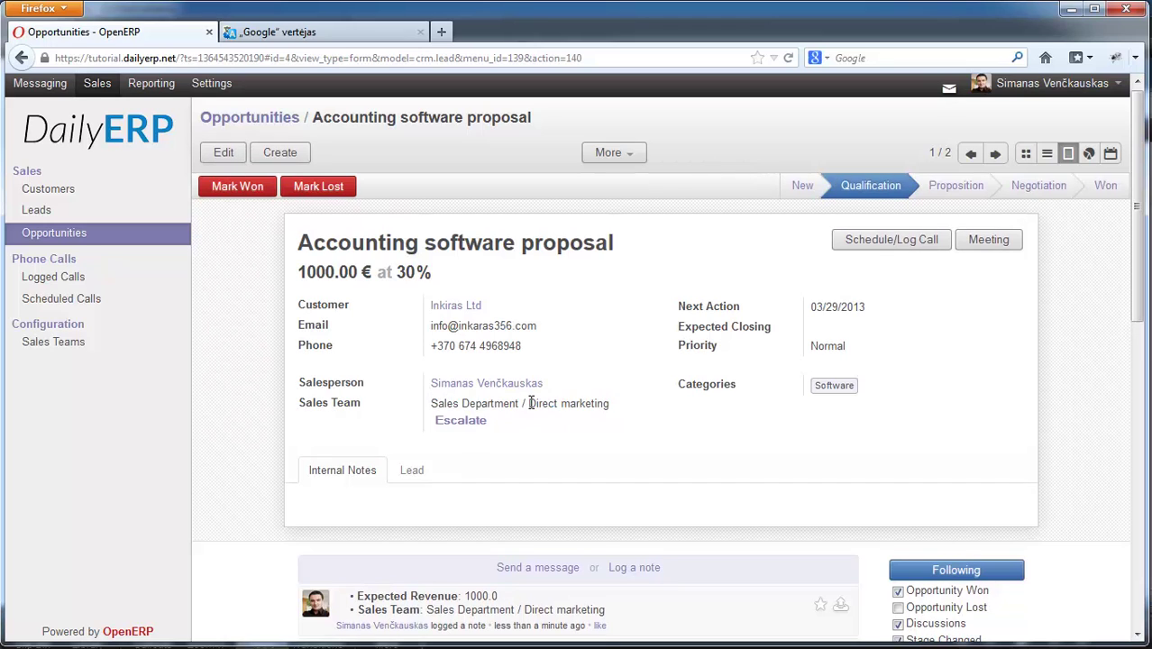
- Escalate the opportunity so its sales team changes from Direct marketing to Sales Department
left_click(467, 420)
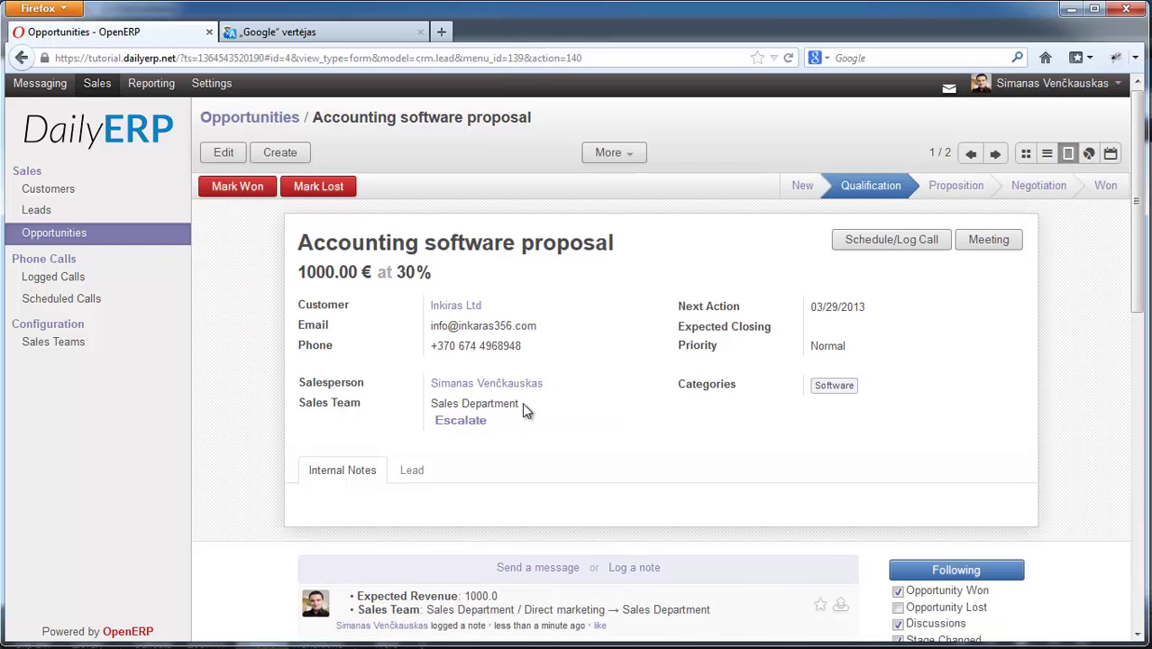
left_click_drag(431, 403, 527, 410)
left_click(527, 409)
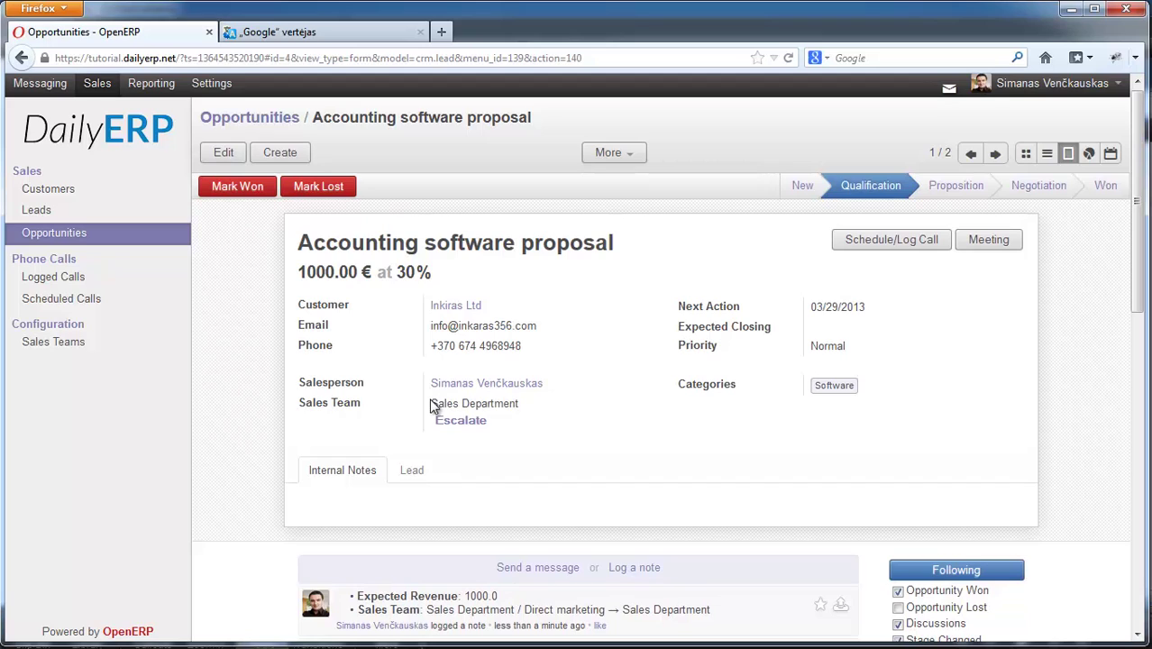
left_click_drag(432, 406, 521, 403)
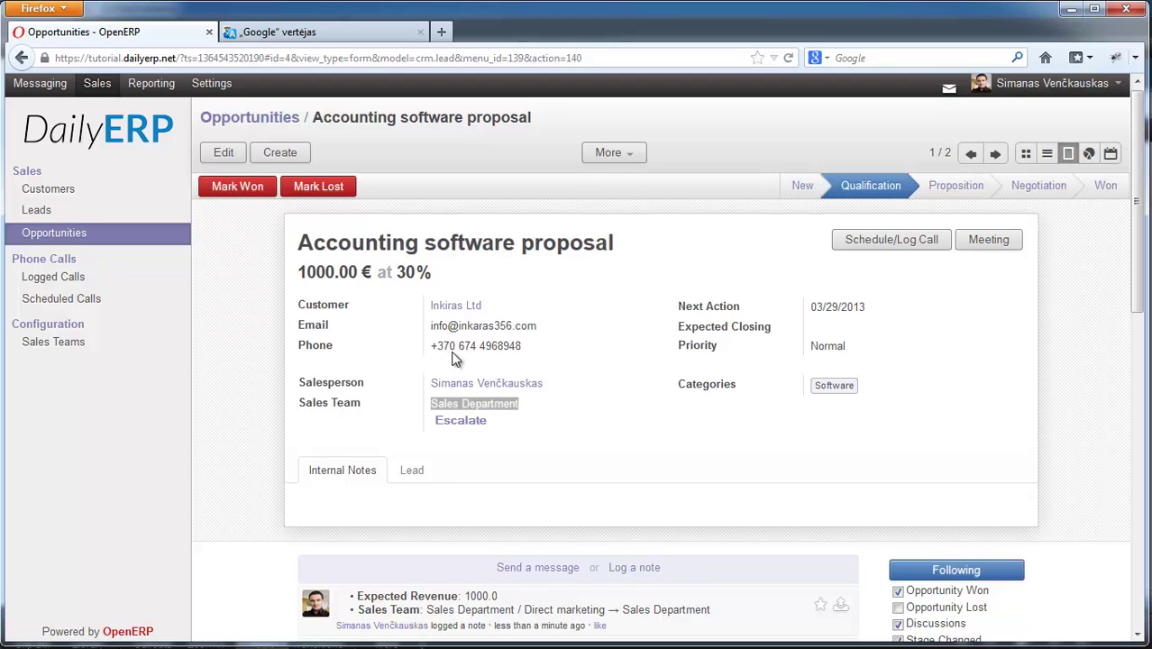
left_click(543, 422)
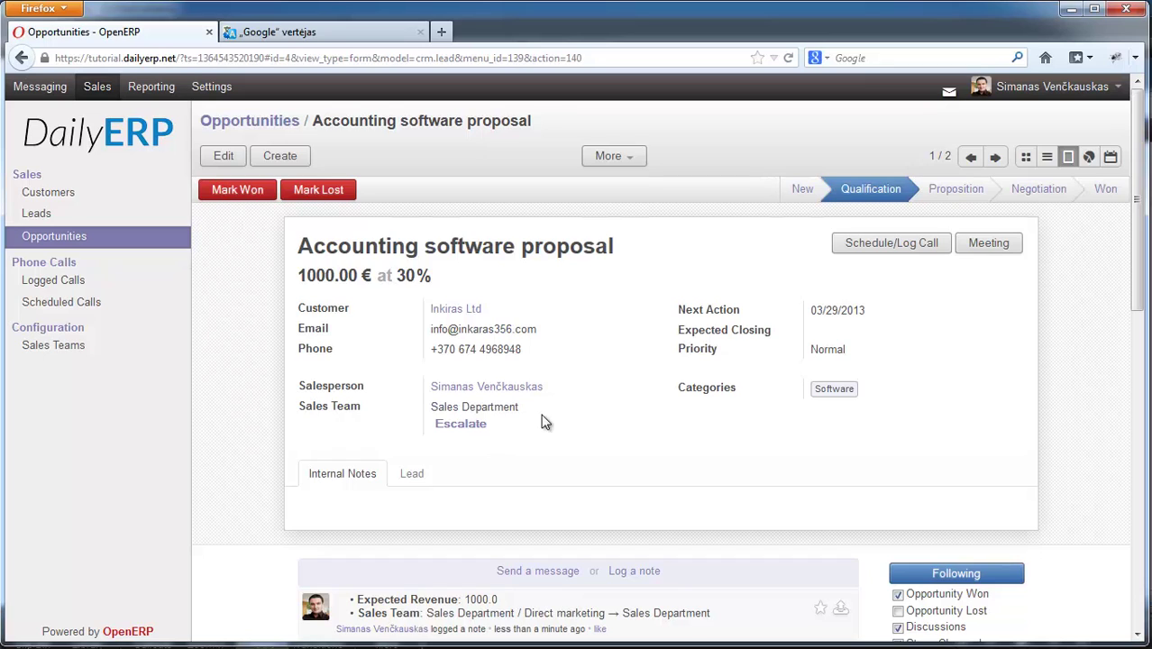